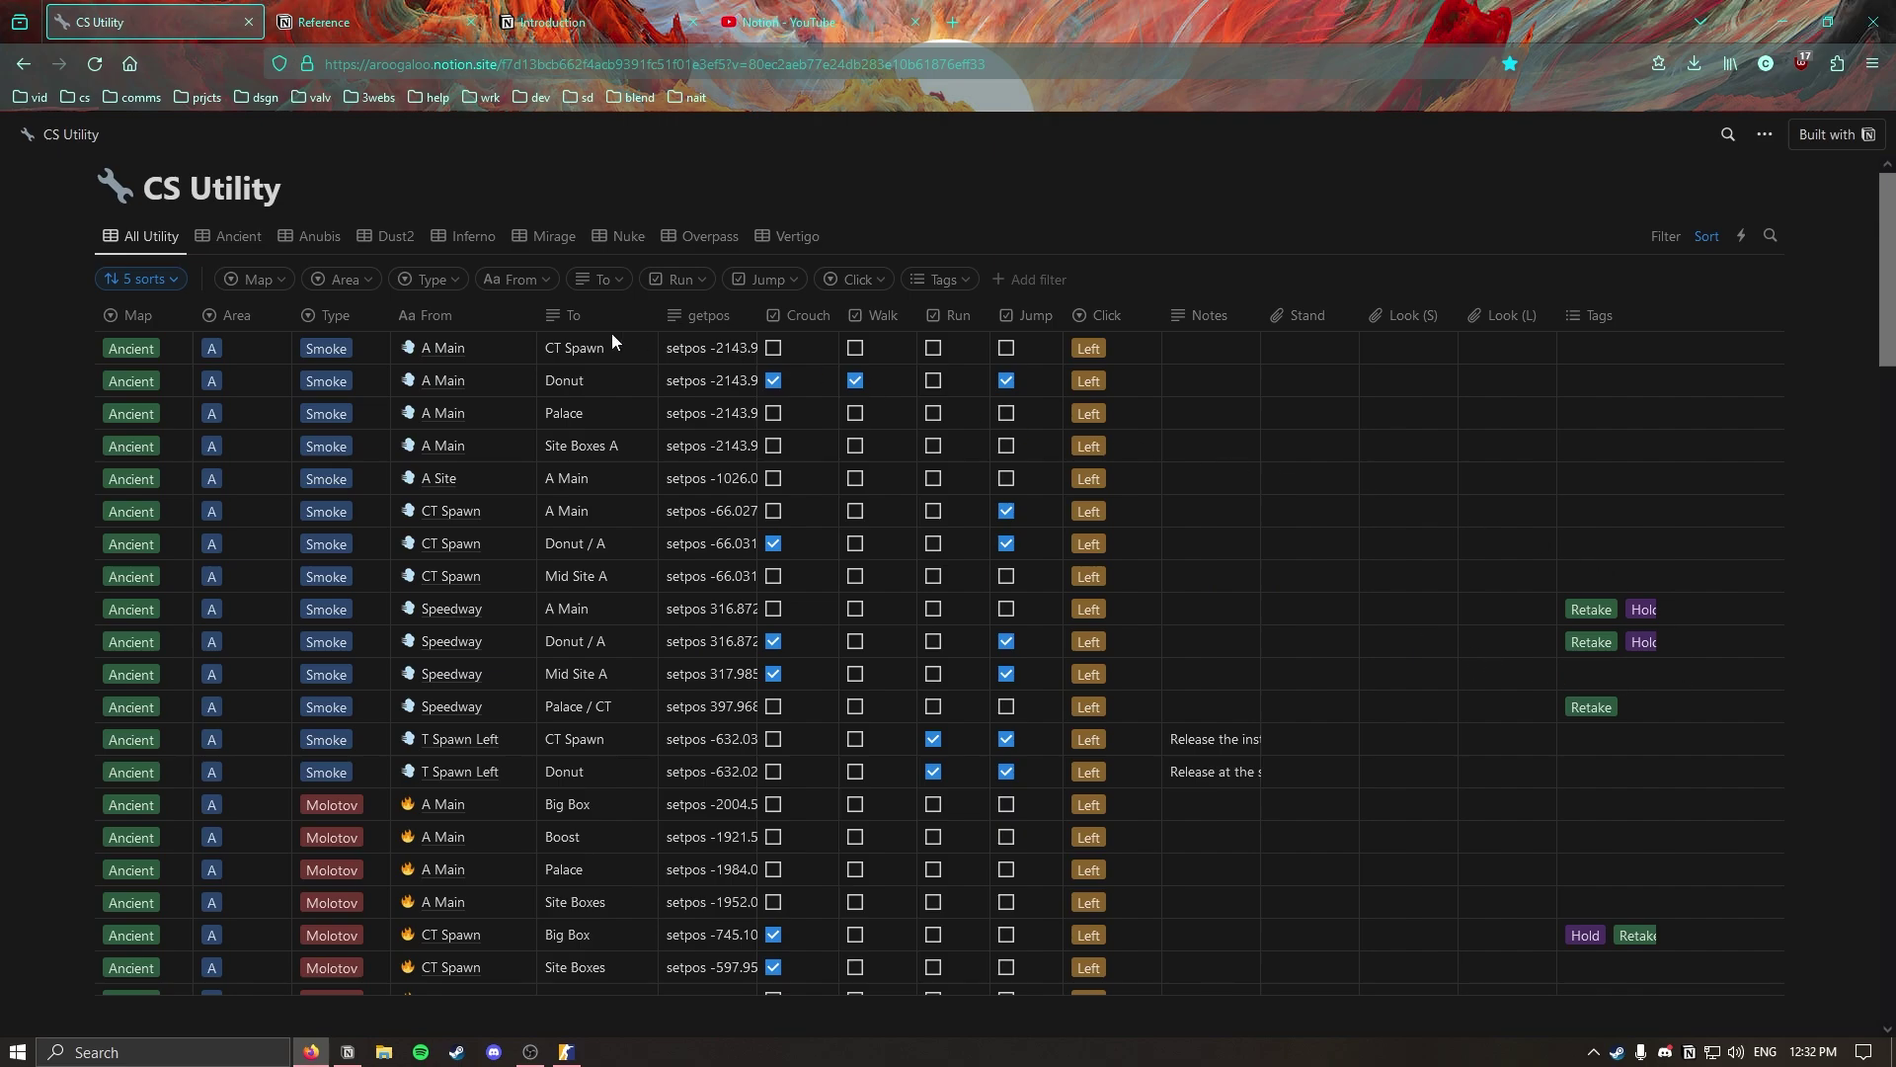
Skim the Notion help reference and API introduction pages in the browser.
scroll(656, 494, "down", 5)
scroll(632, 461, "up", 5)
left_click(456, 27)
scroll(667, 352, "down", 10)
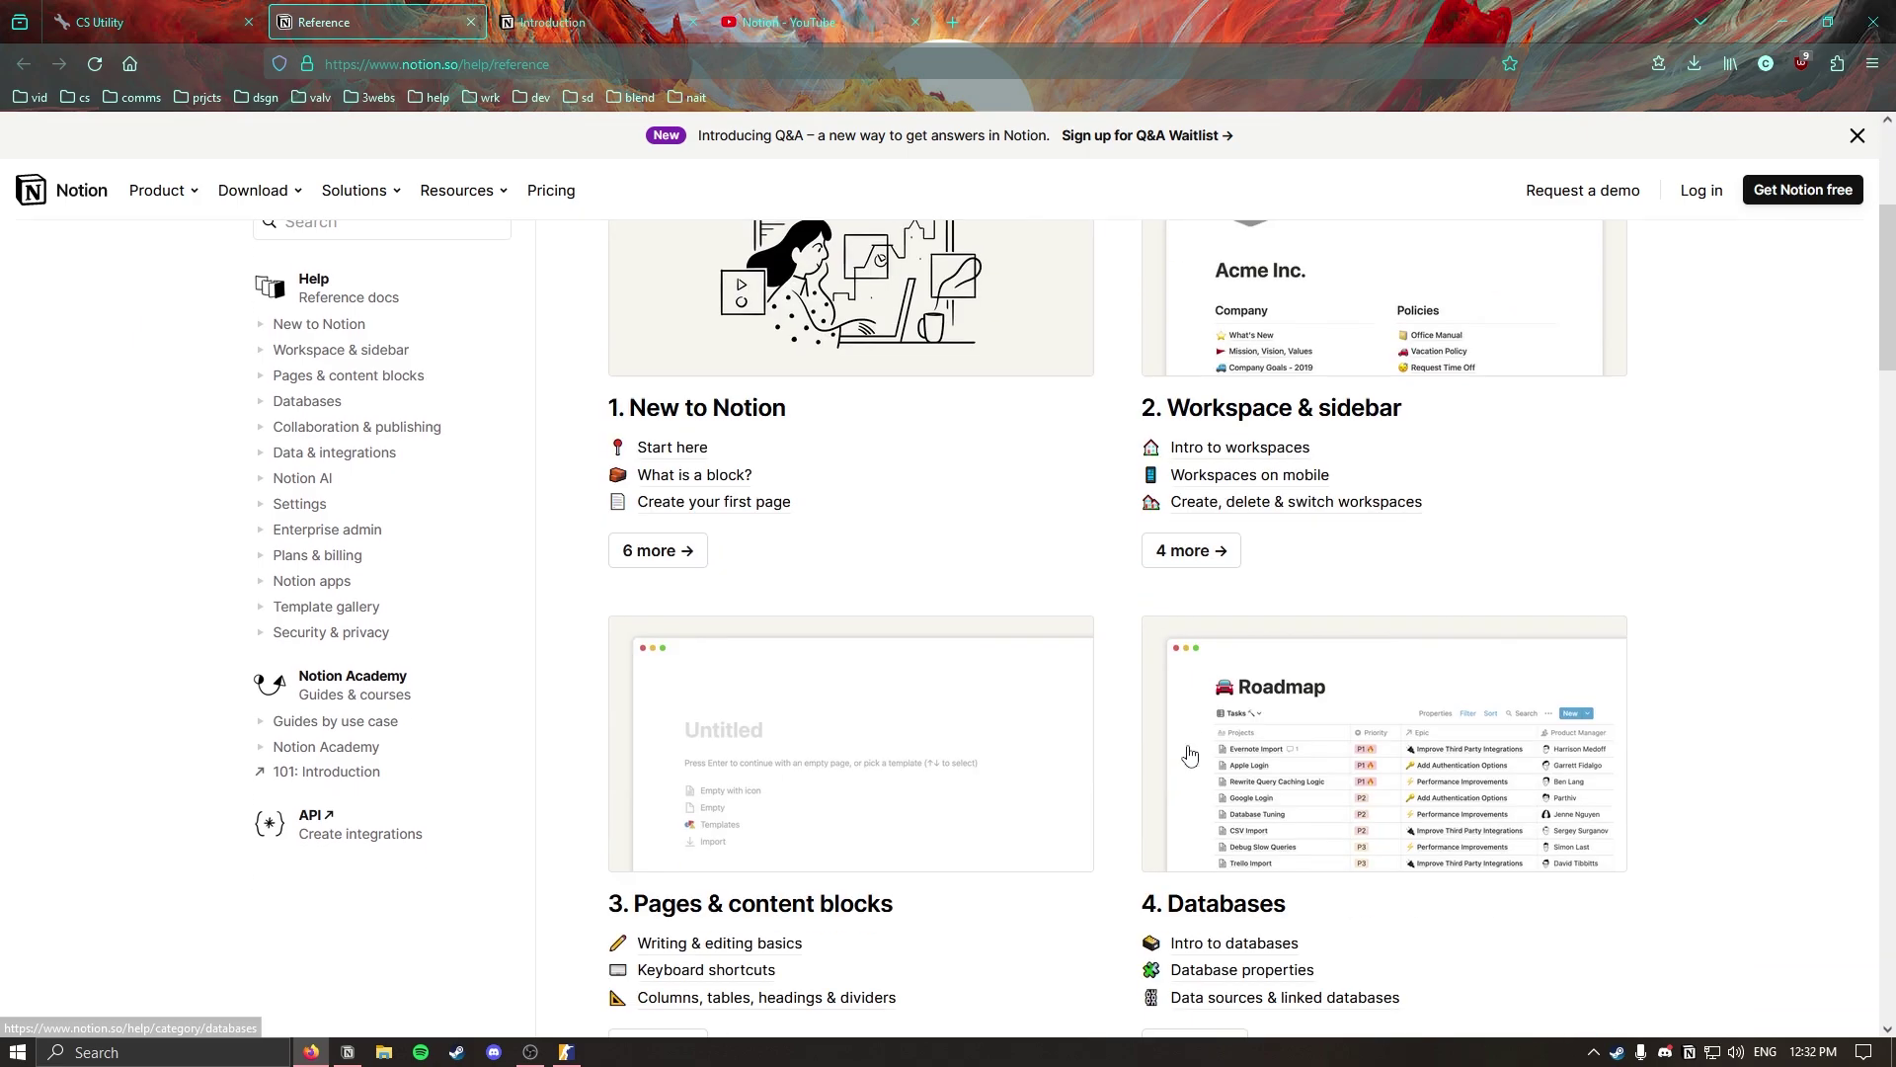
scroll(668, 352, "up", 7)
scroll(668, 352, "down", 3)
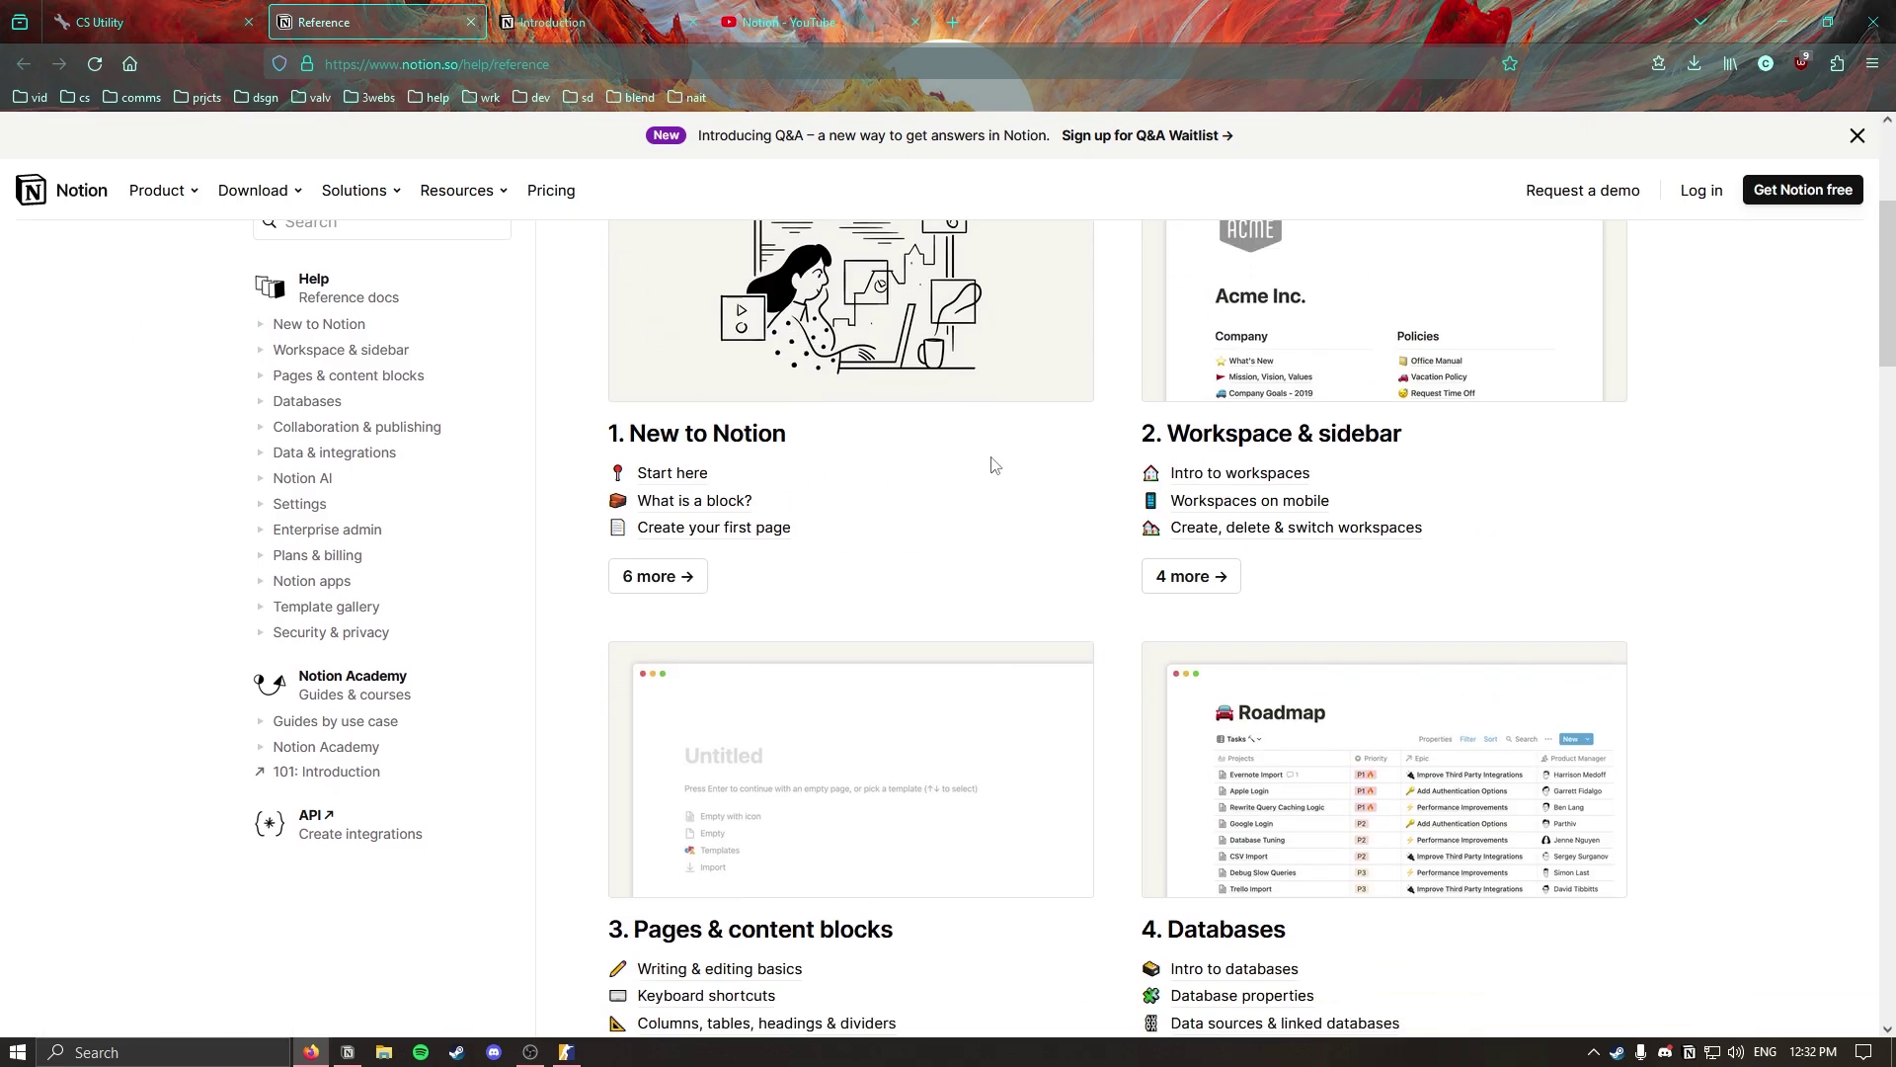
scroll(987, 445, "up", 5)
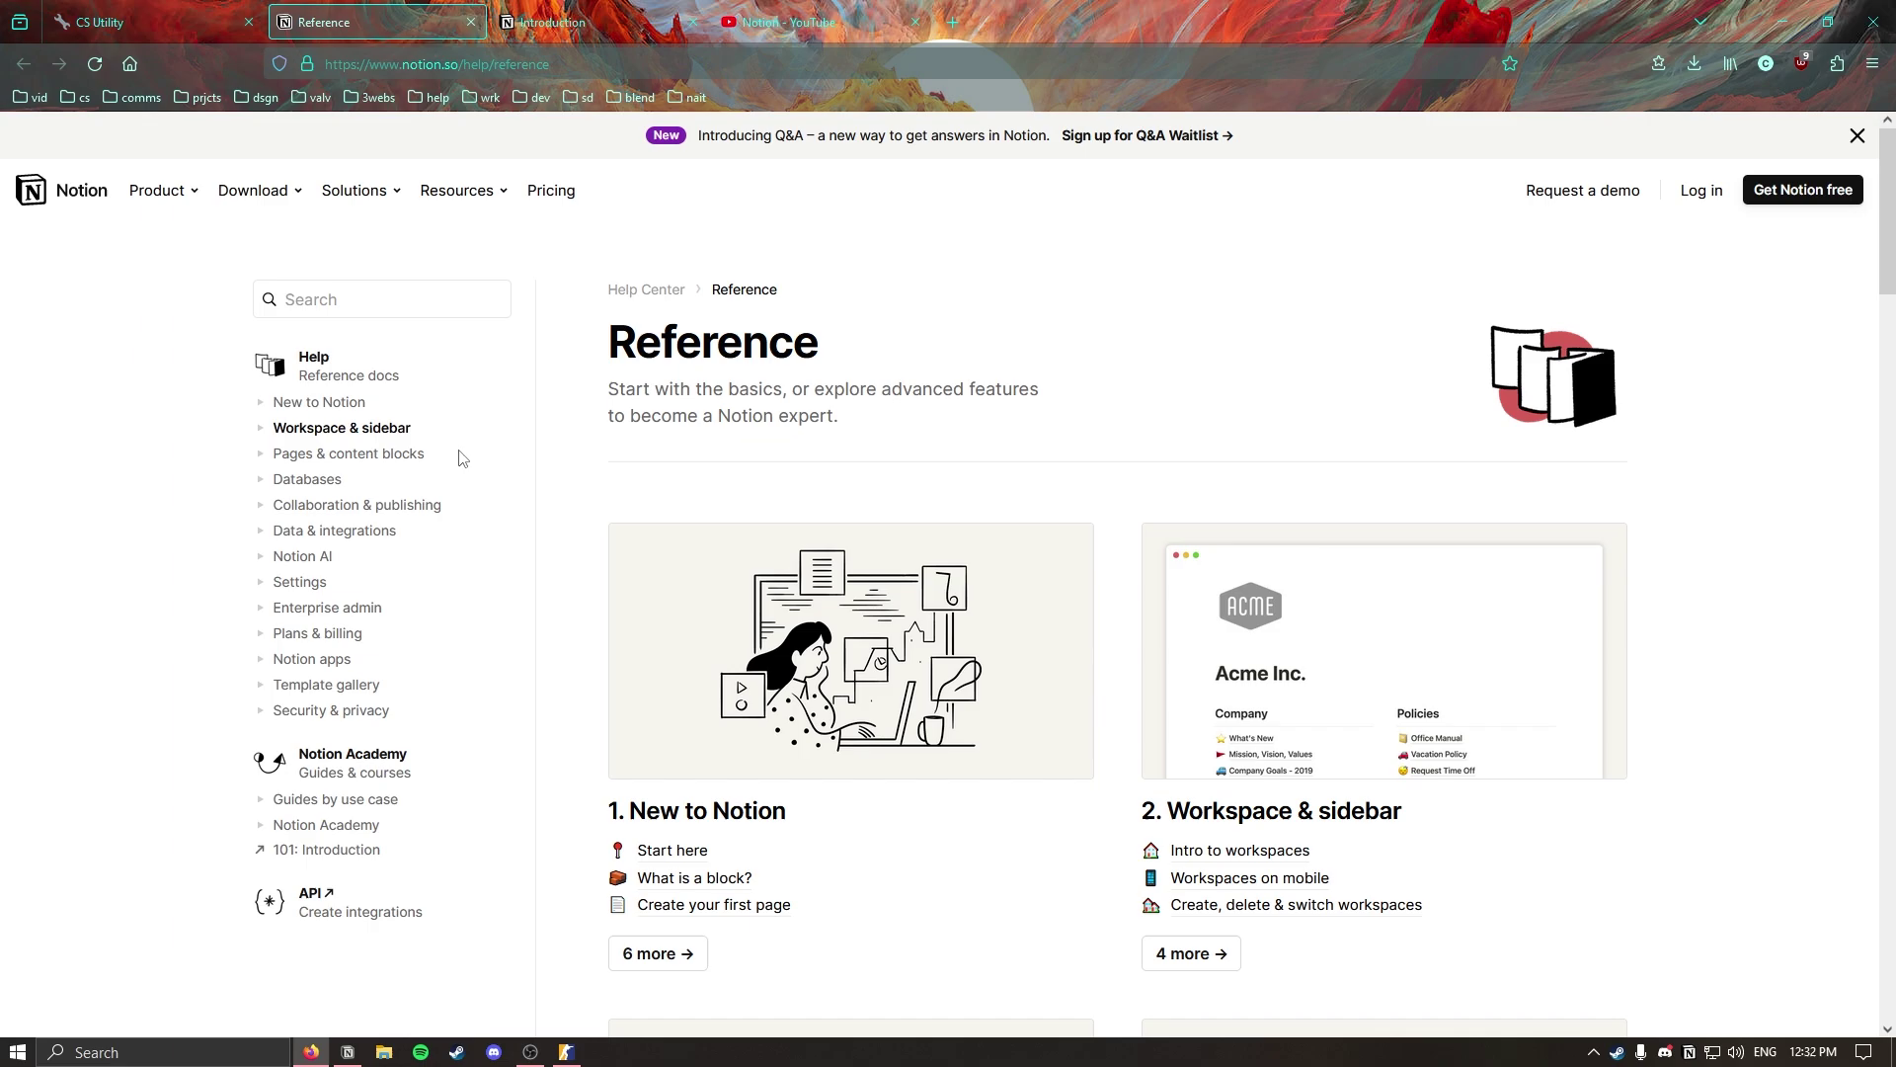
scroll(1059, 425, "down", 5)
scroll(983, 503, "up", 3)
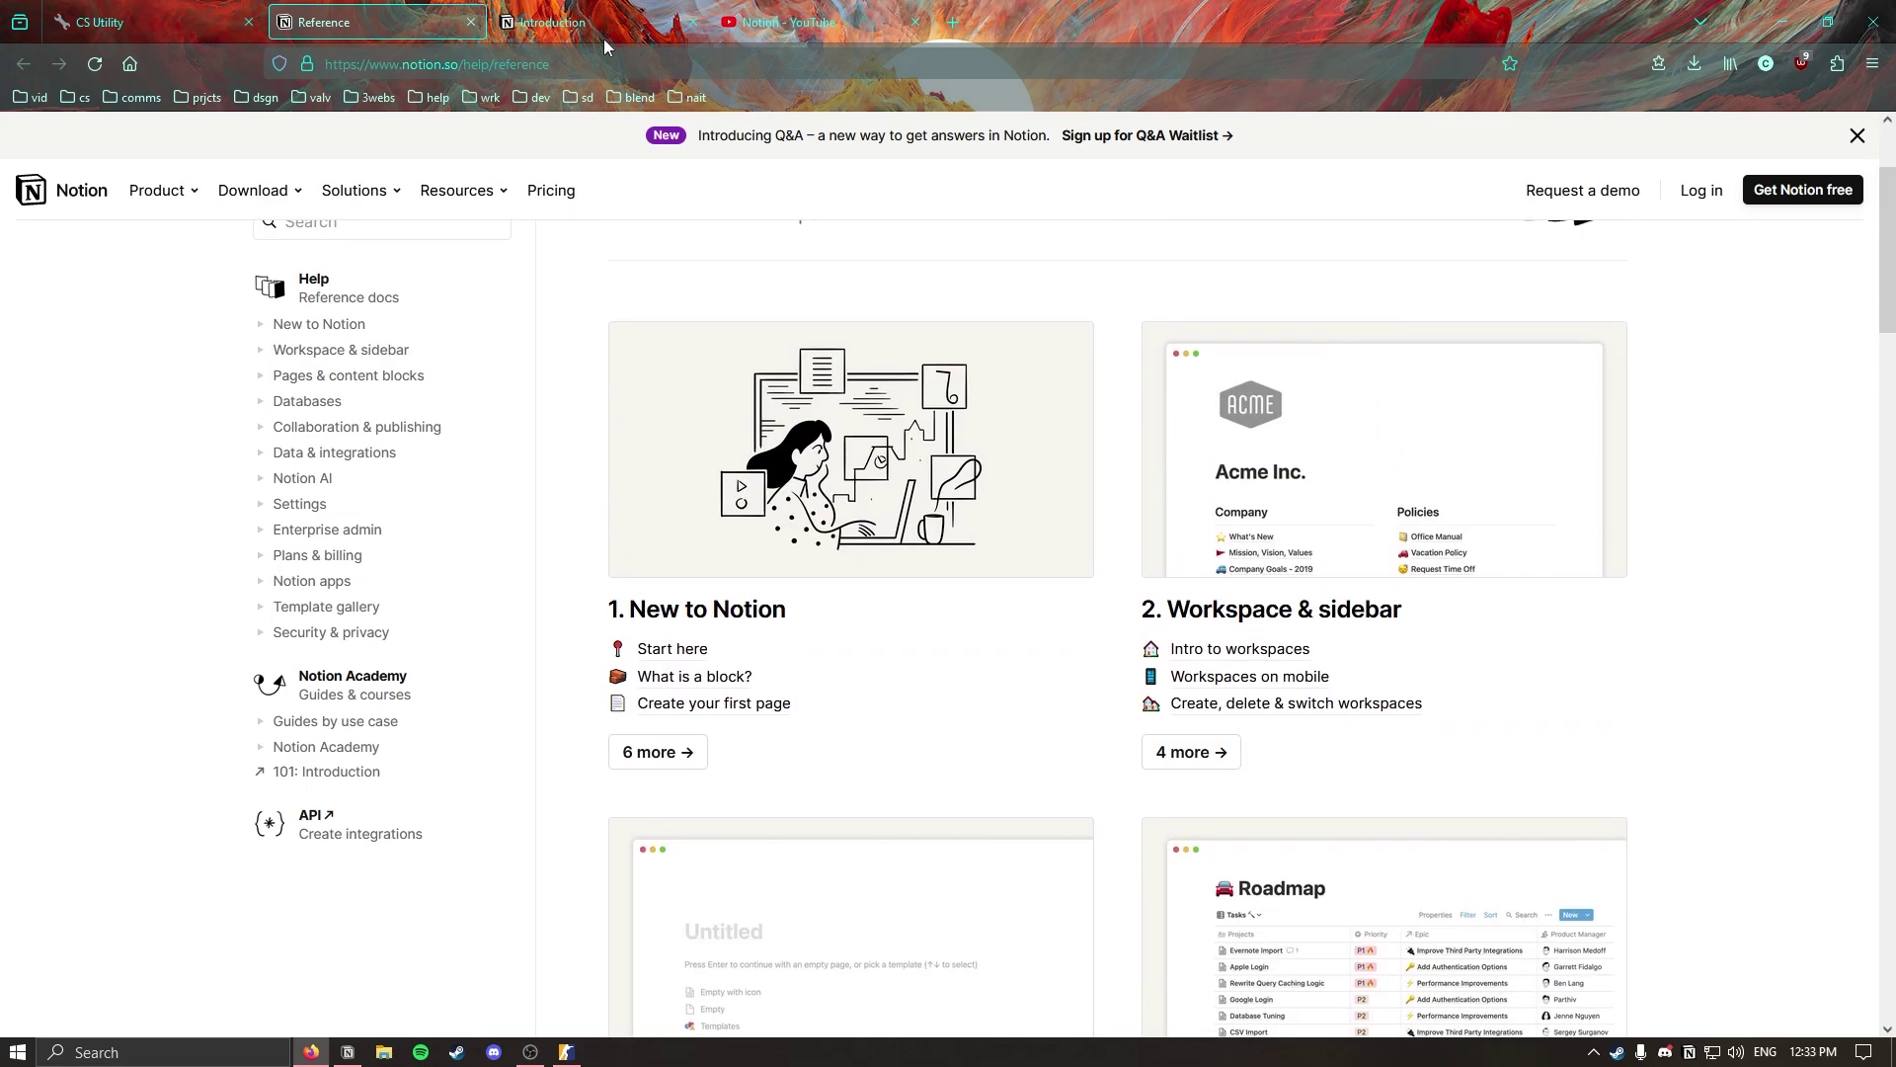
left_click(553, 21)
scroll(504, 192, "down", 2)
scroll(504, 192, "up", 2)
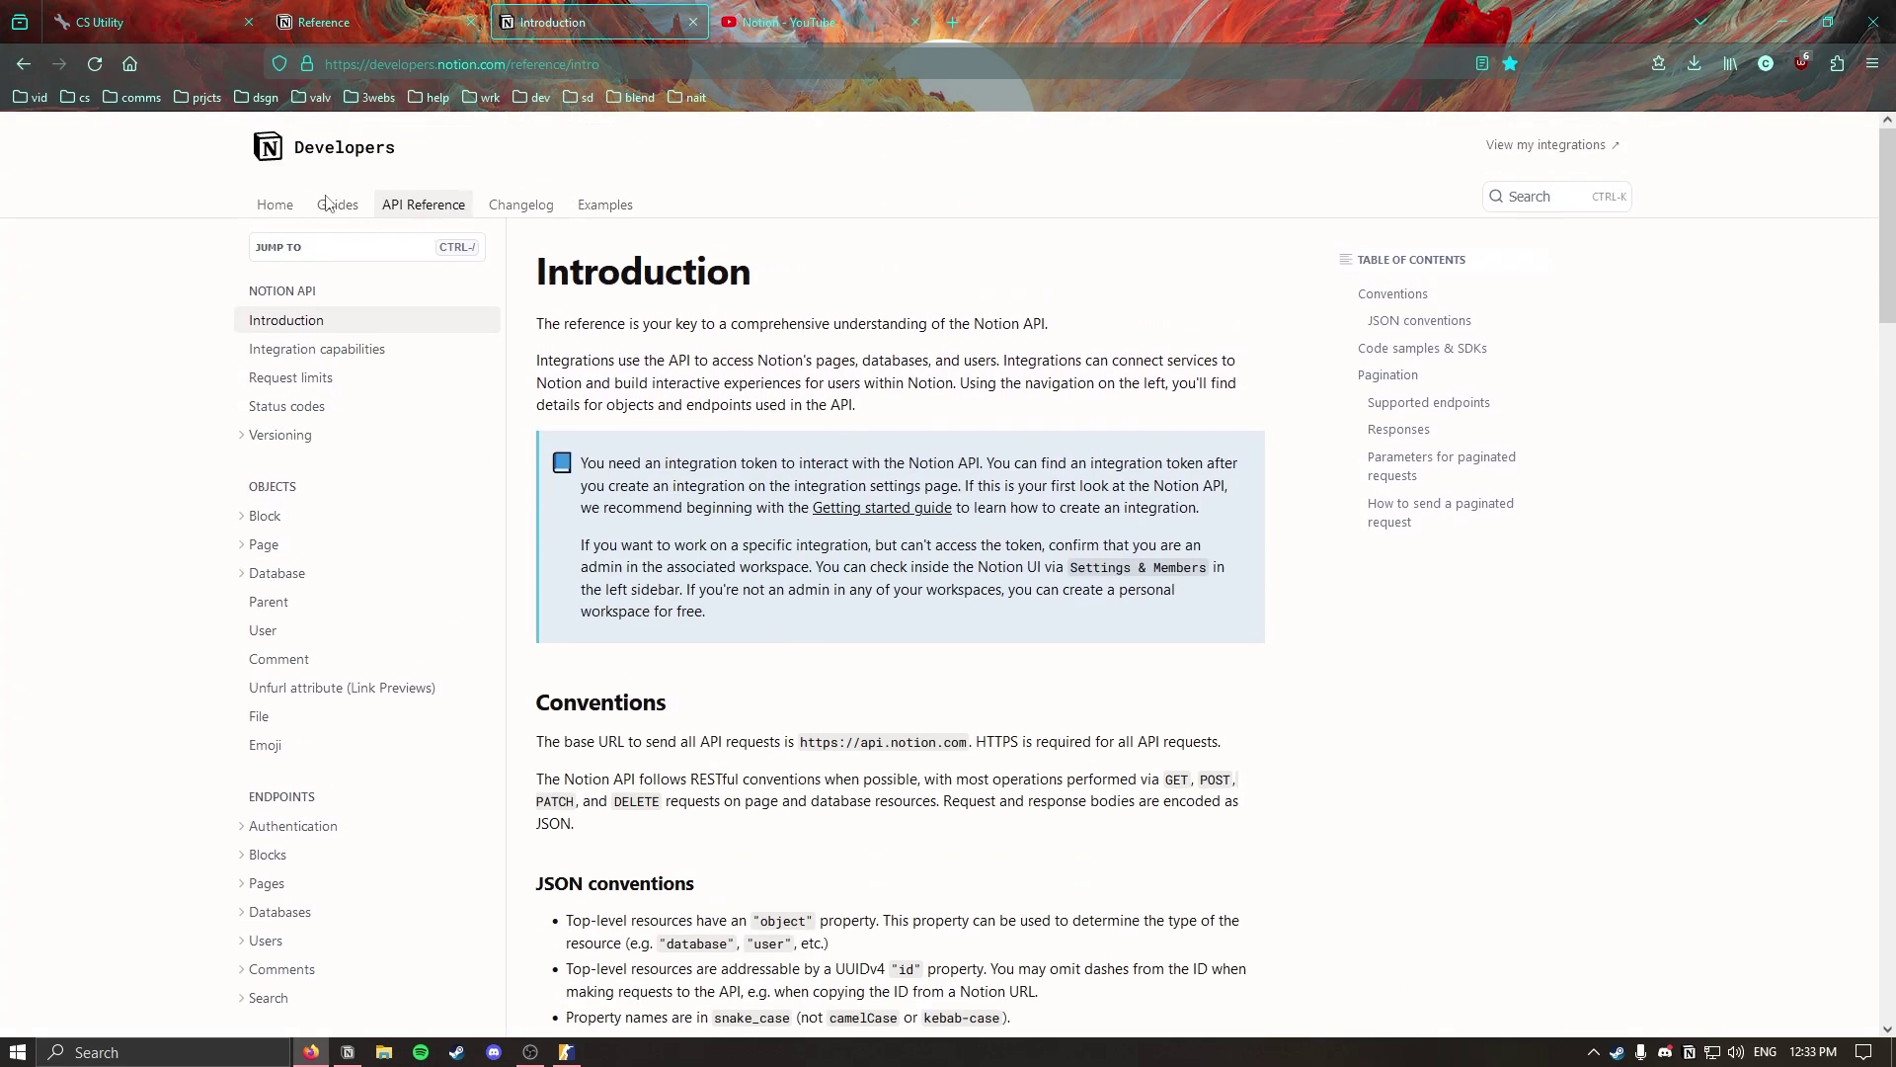
Flip between Notion's YouTube channel, help reference and API introduction tabs.
left_click(780, 22)
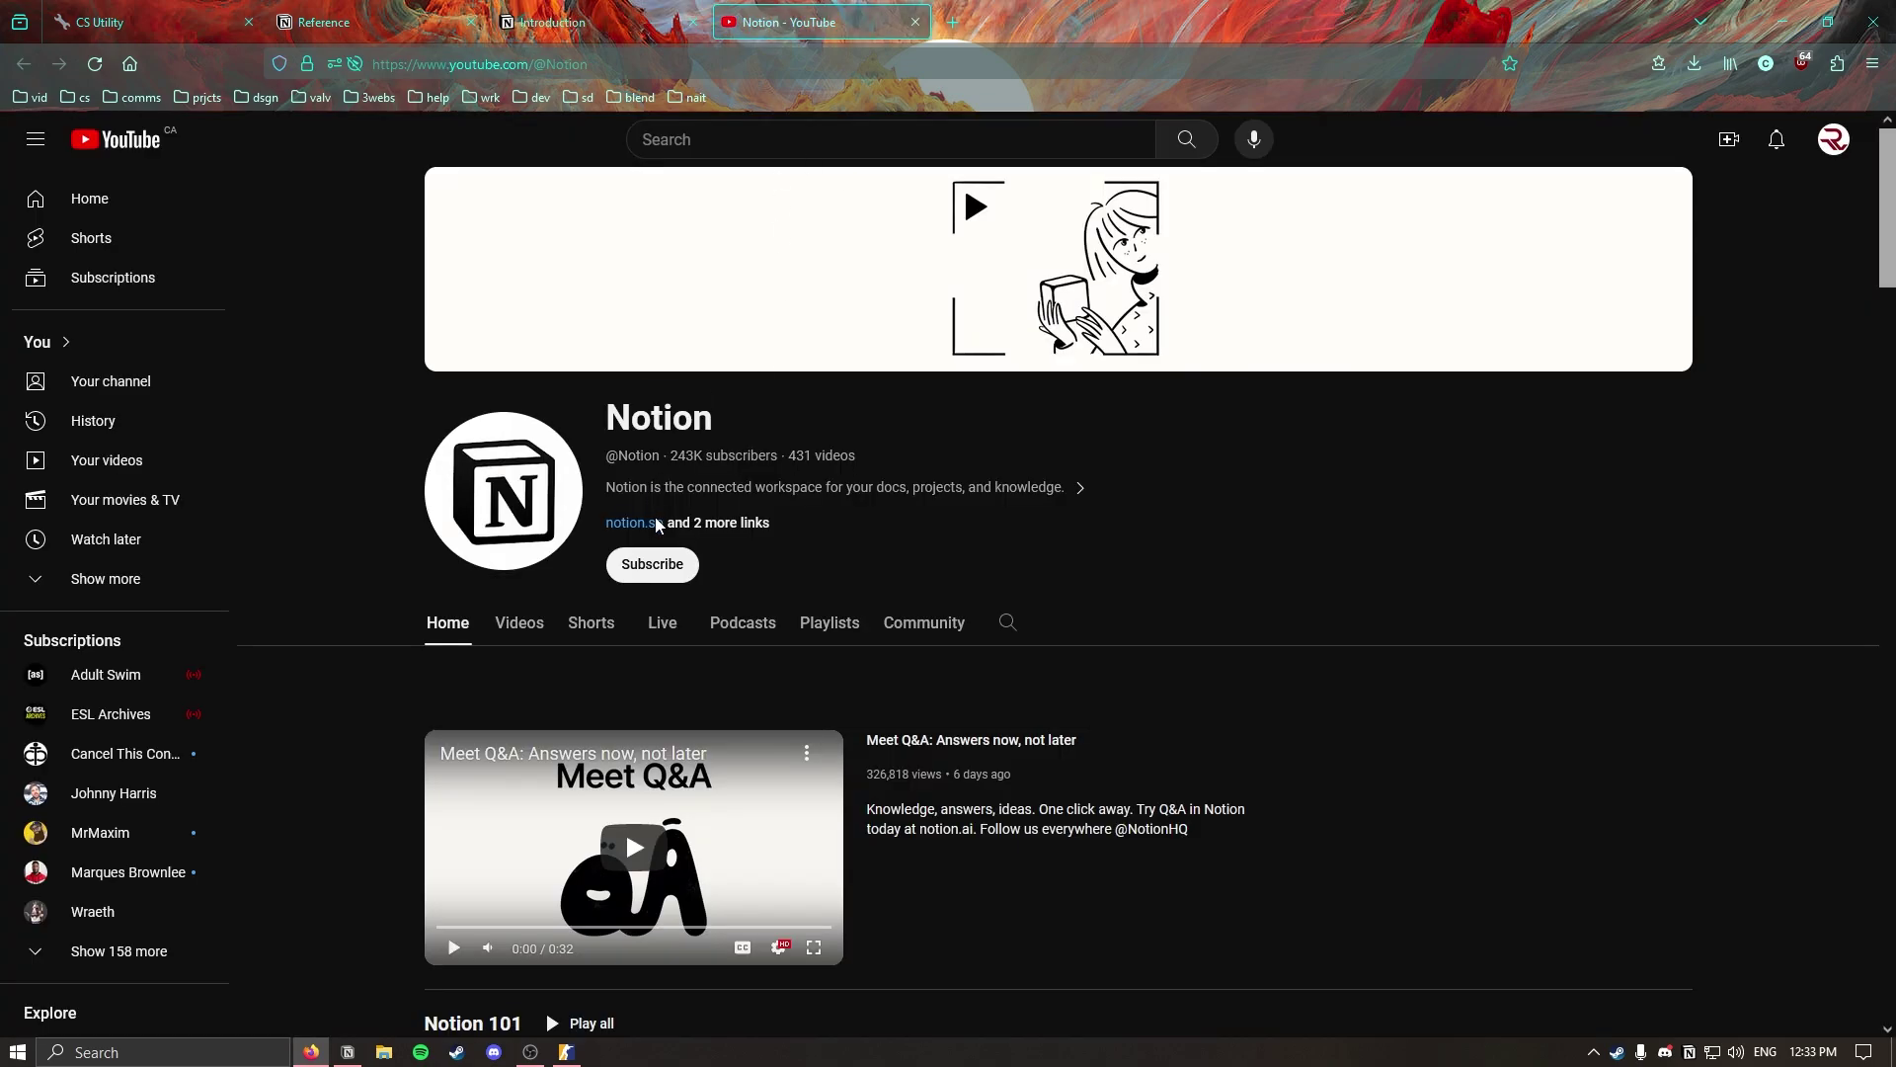
scroll(655, 522, "down", 4)
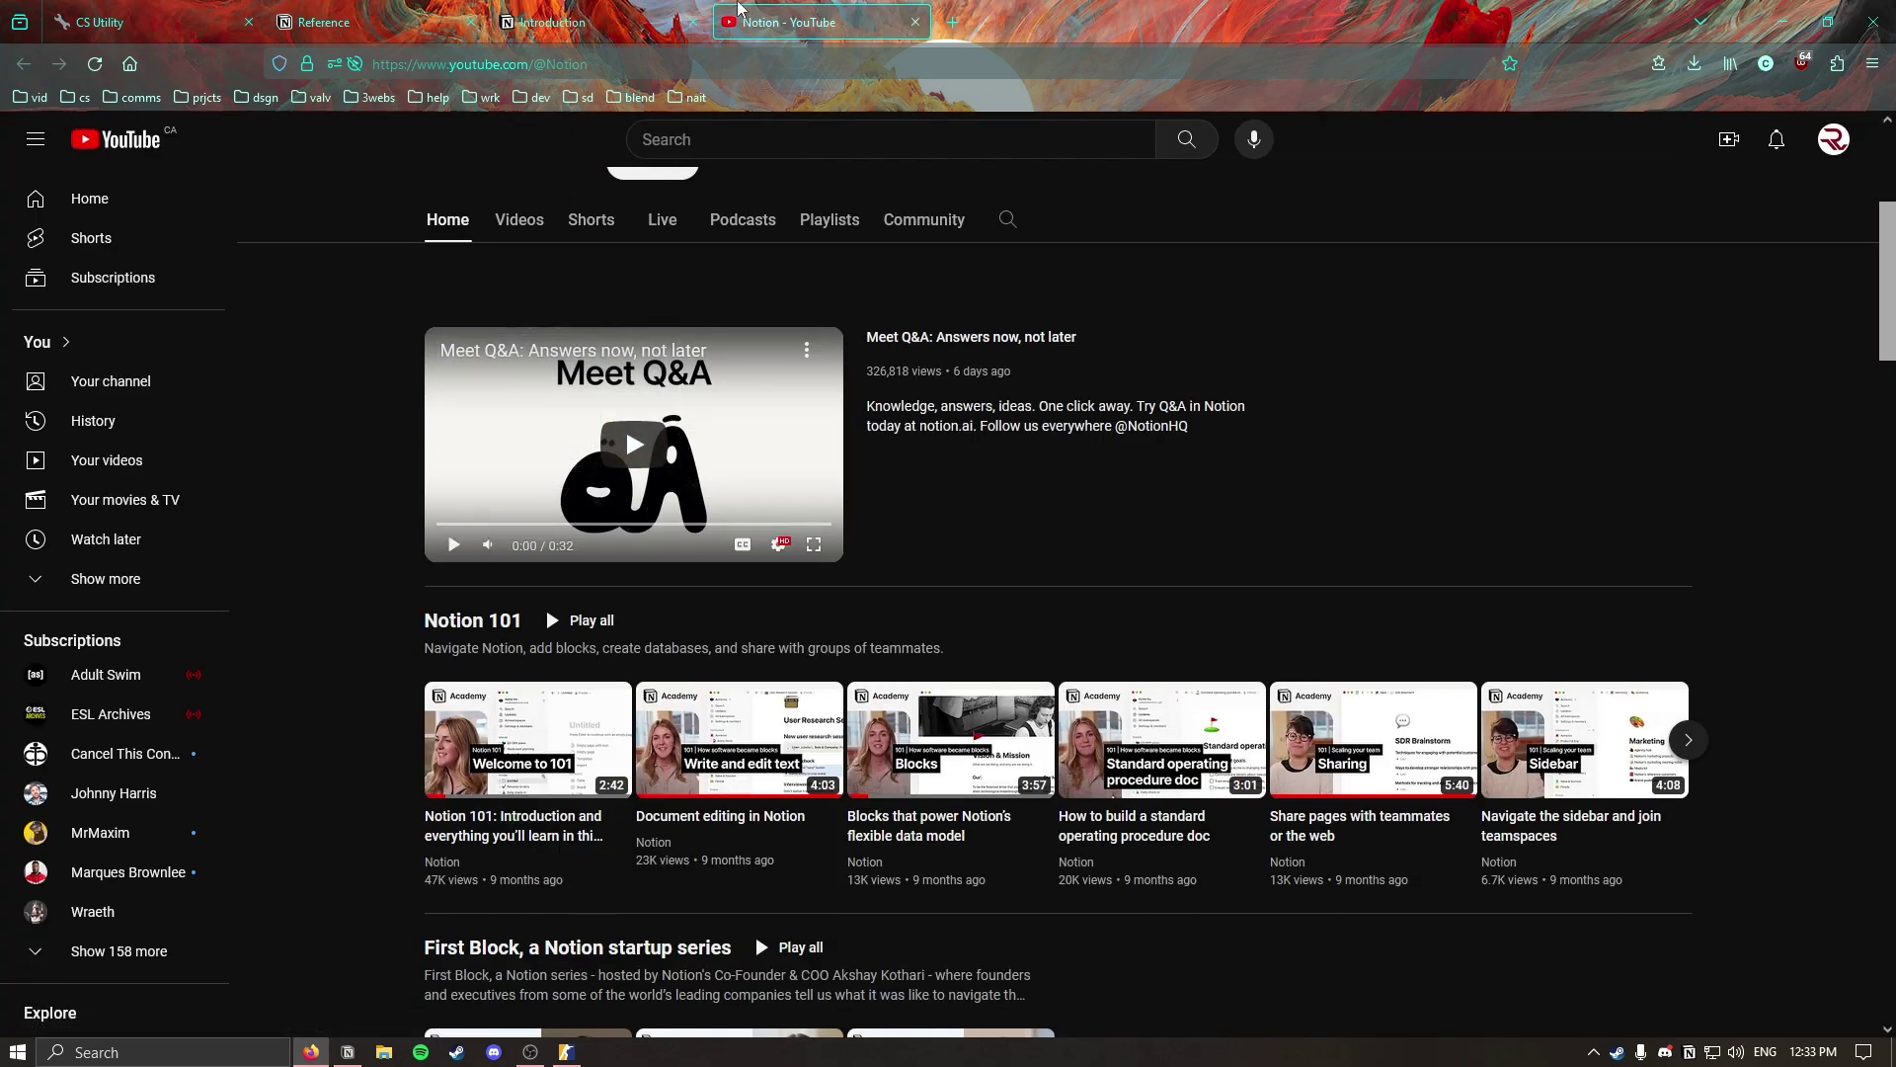
left_click(375, 22)
left_click(802, 21)
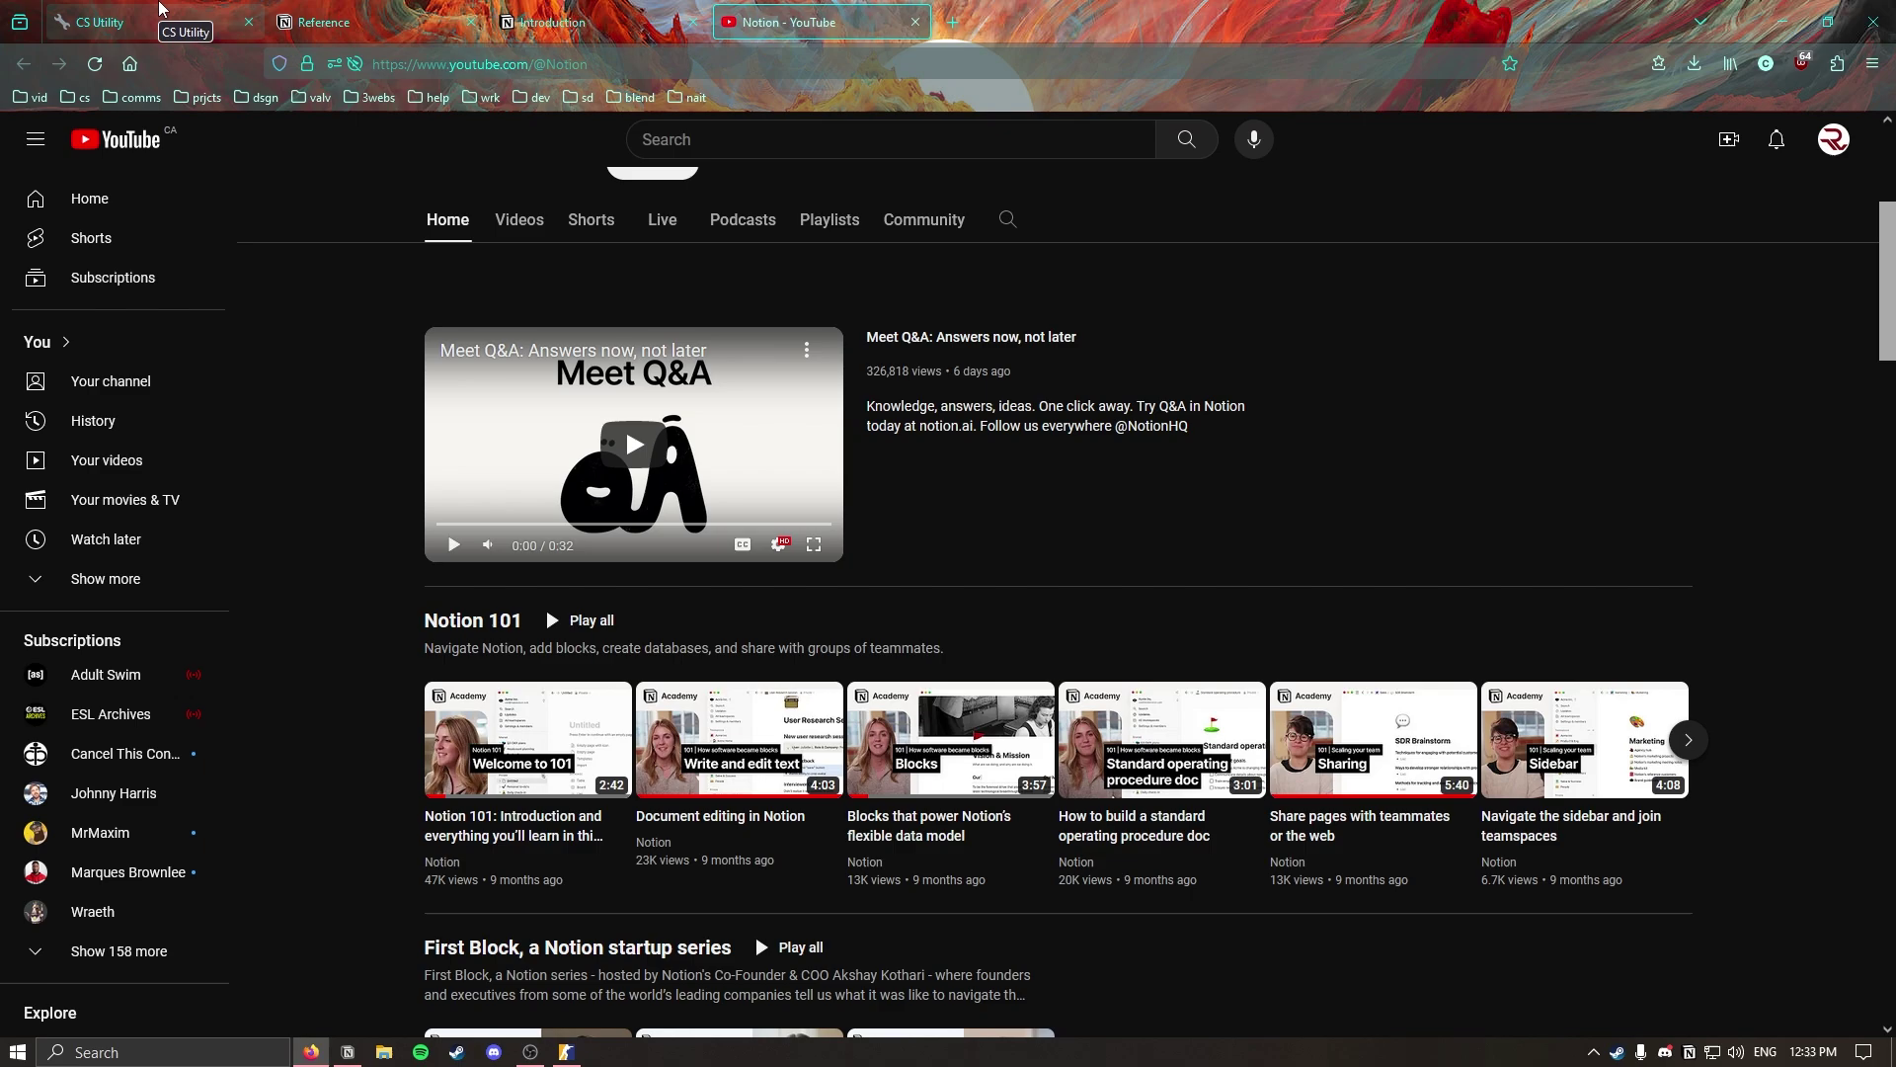
left_click(376, 22)
left_click(802, 22)
left_click(592, 22)
Duplicate the published CS Utility page into the workspace from its ••• menu.
left_click(221, 18)
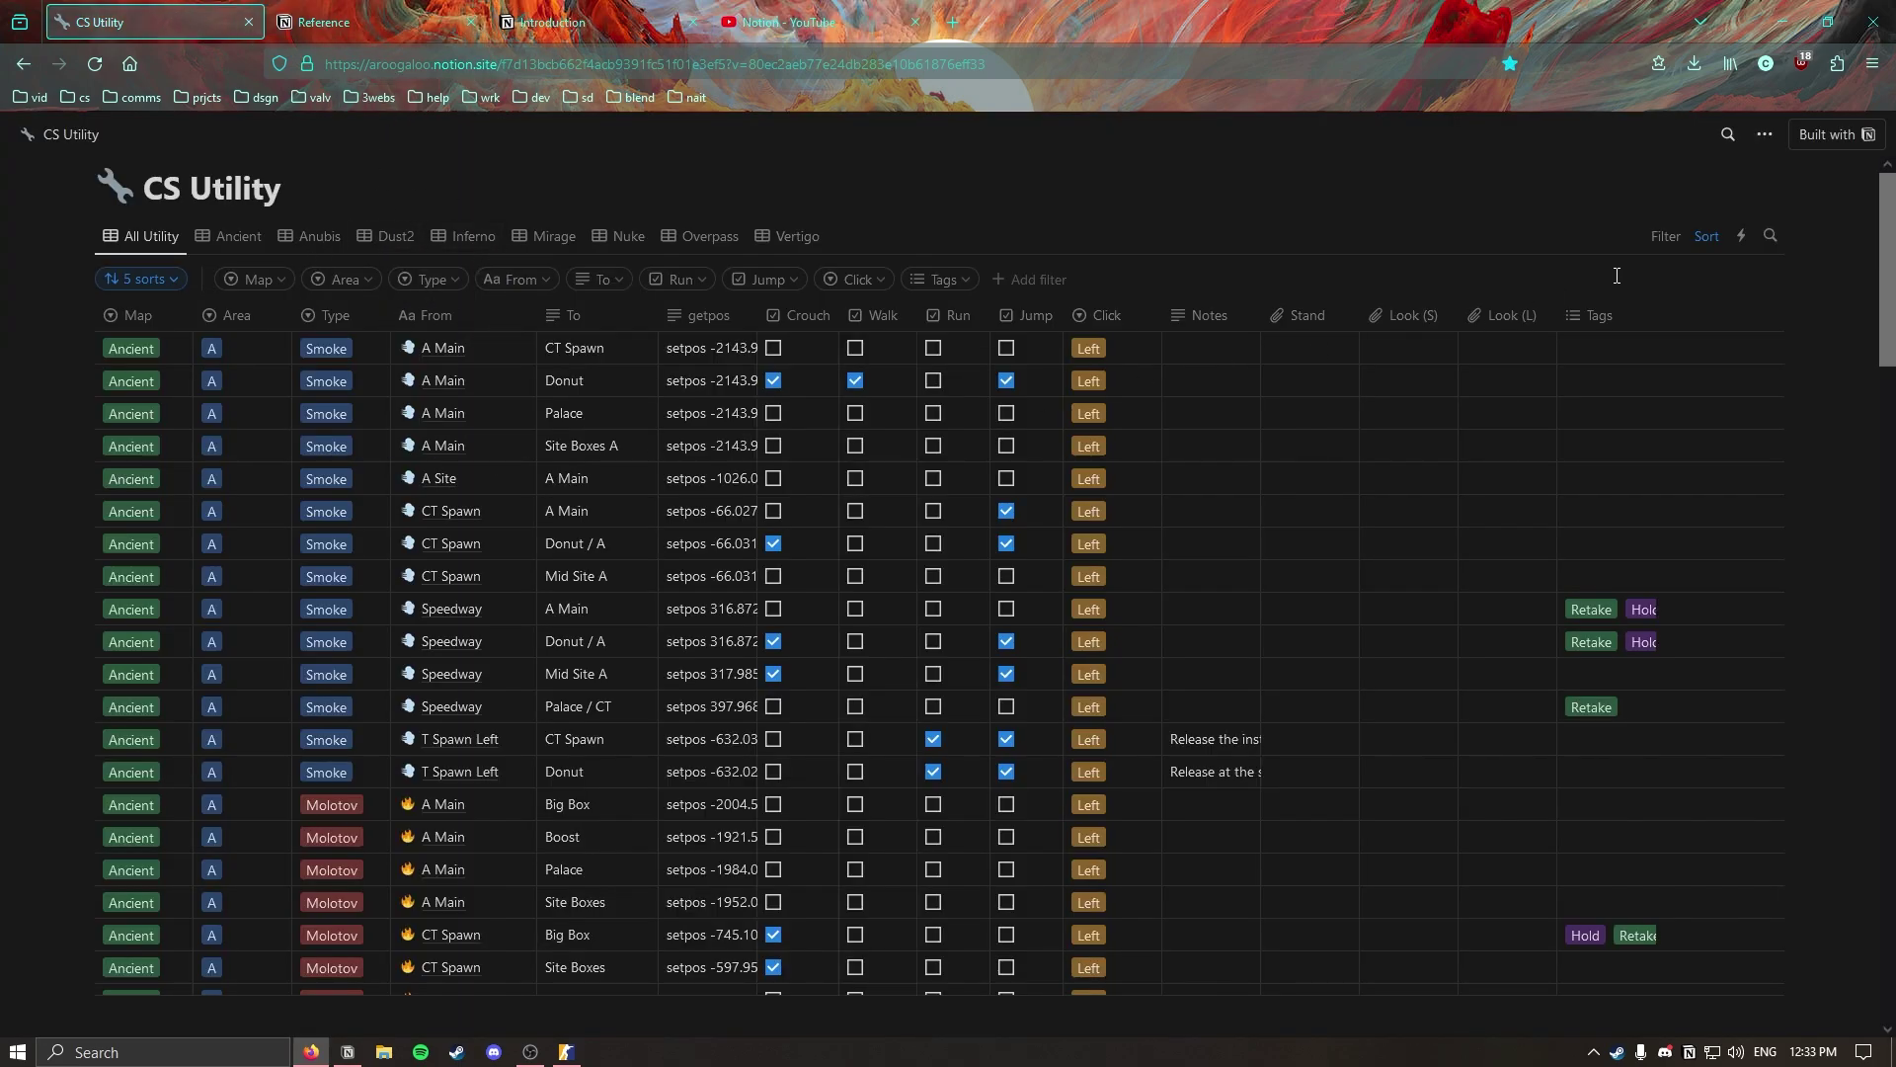
left_click(1764, 134)
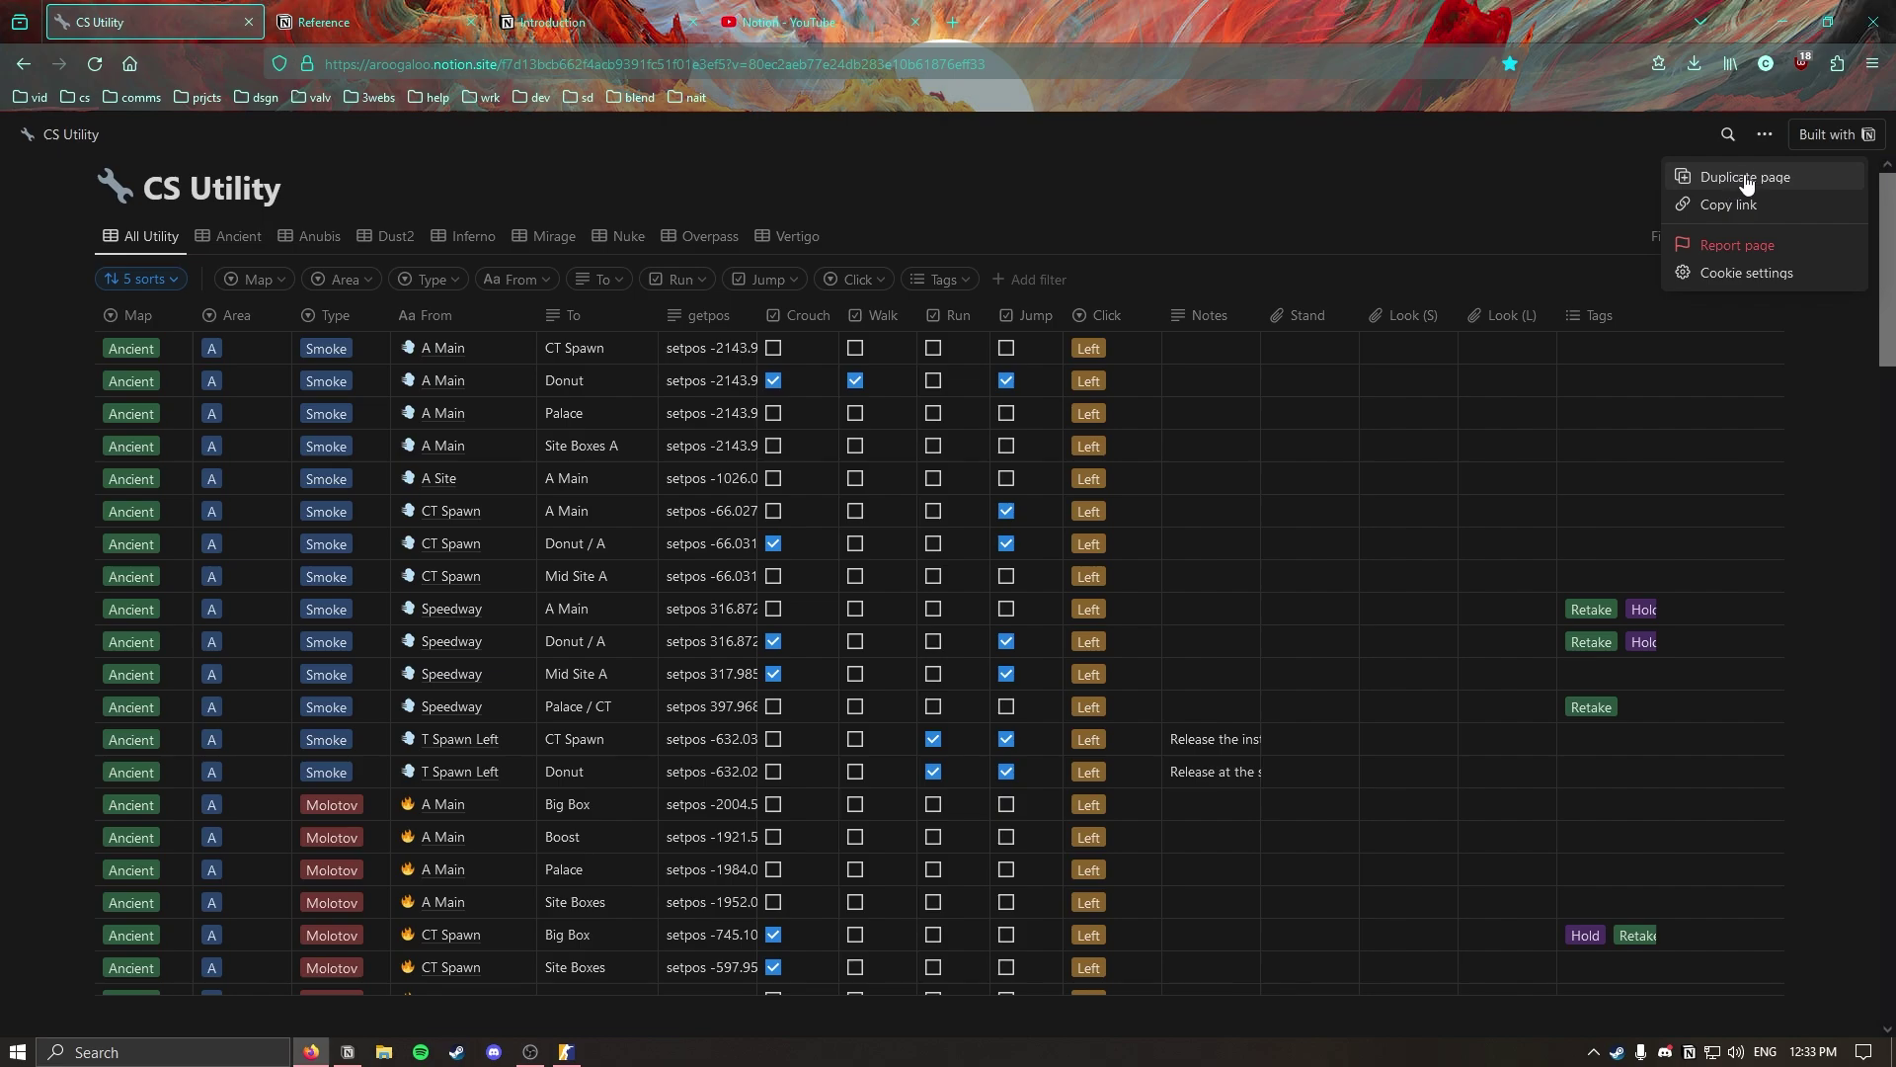
left_click(1747, 180)
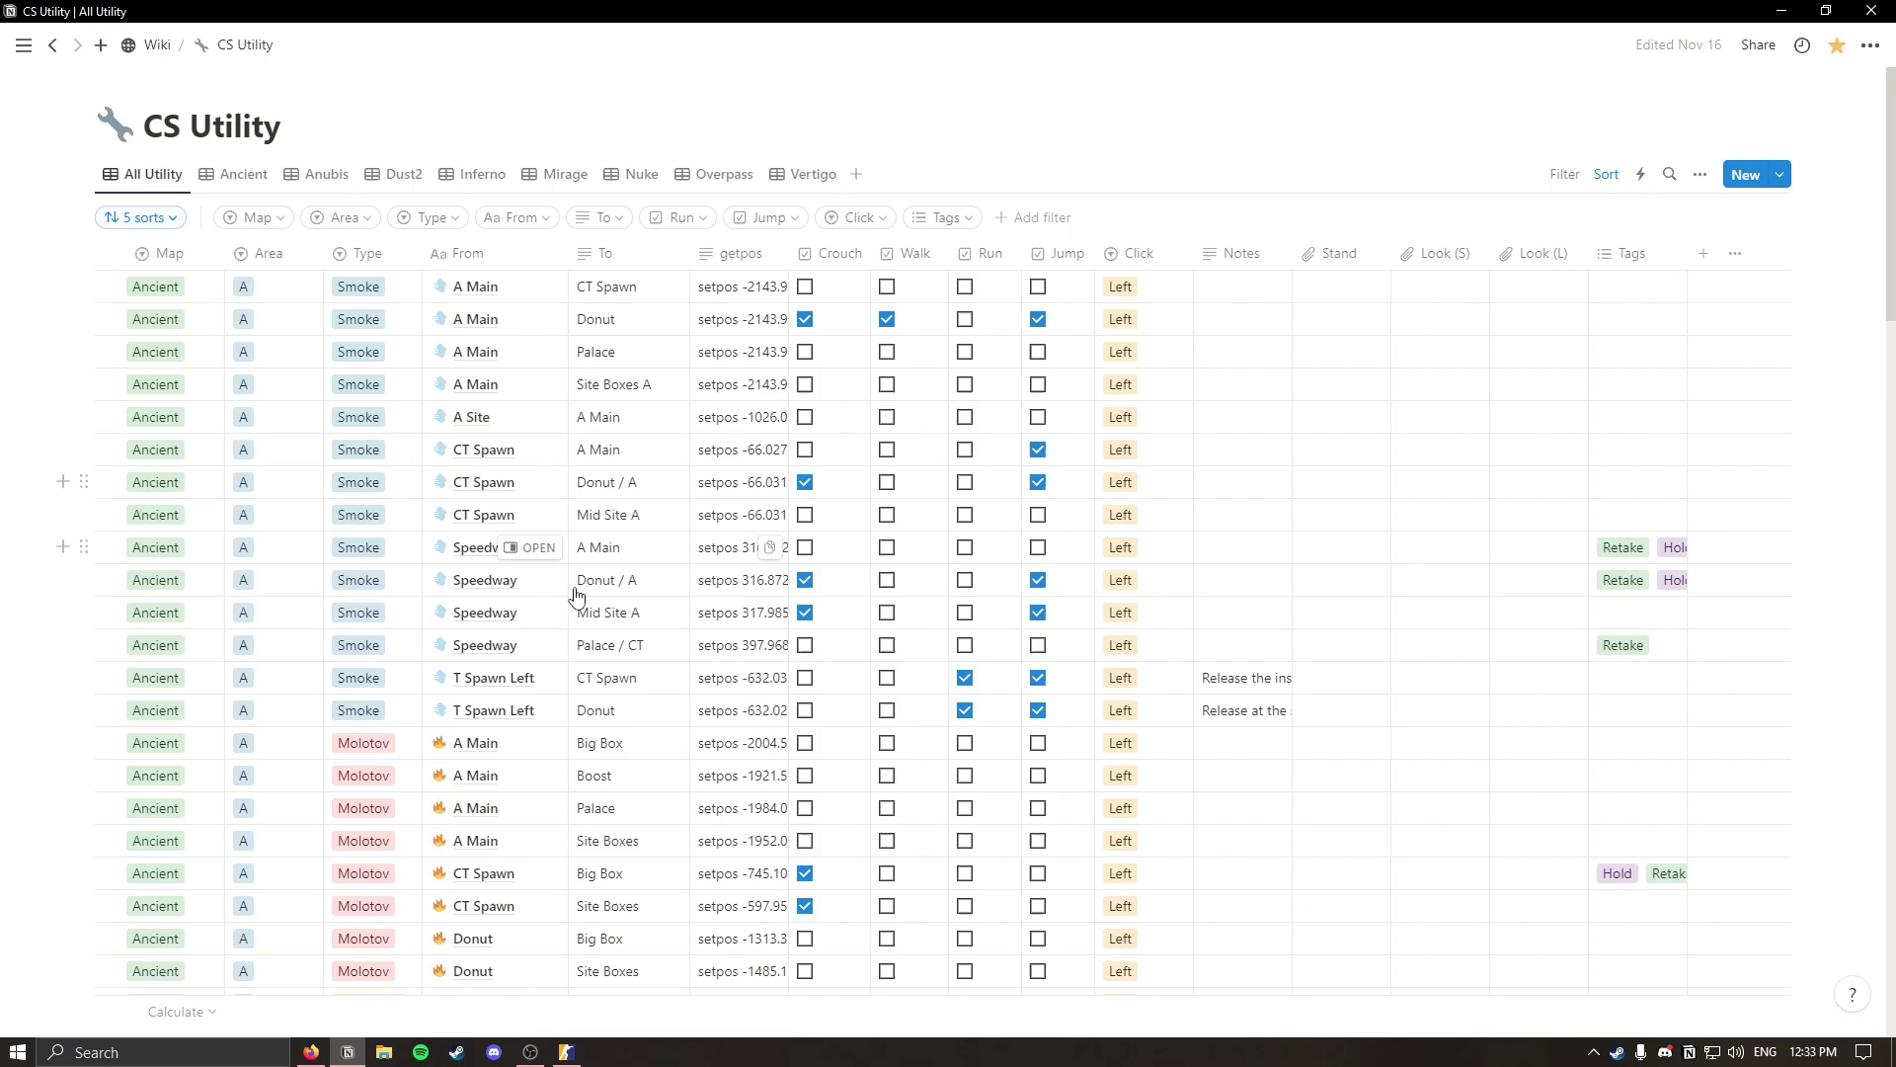
Review the page's Share > Publish settings and view the published CS Utility page online.
left_click(1759, 46)
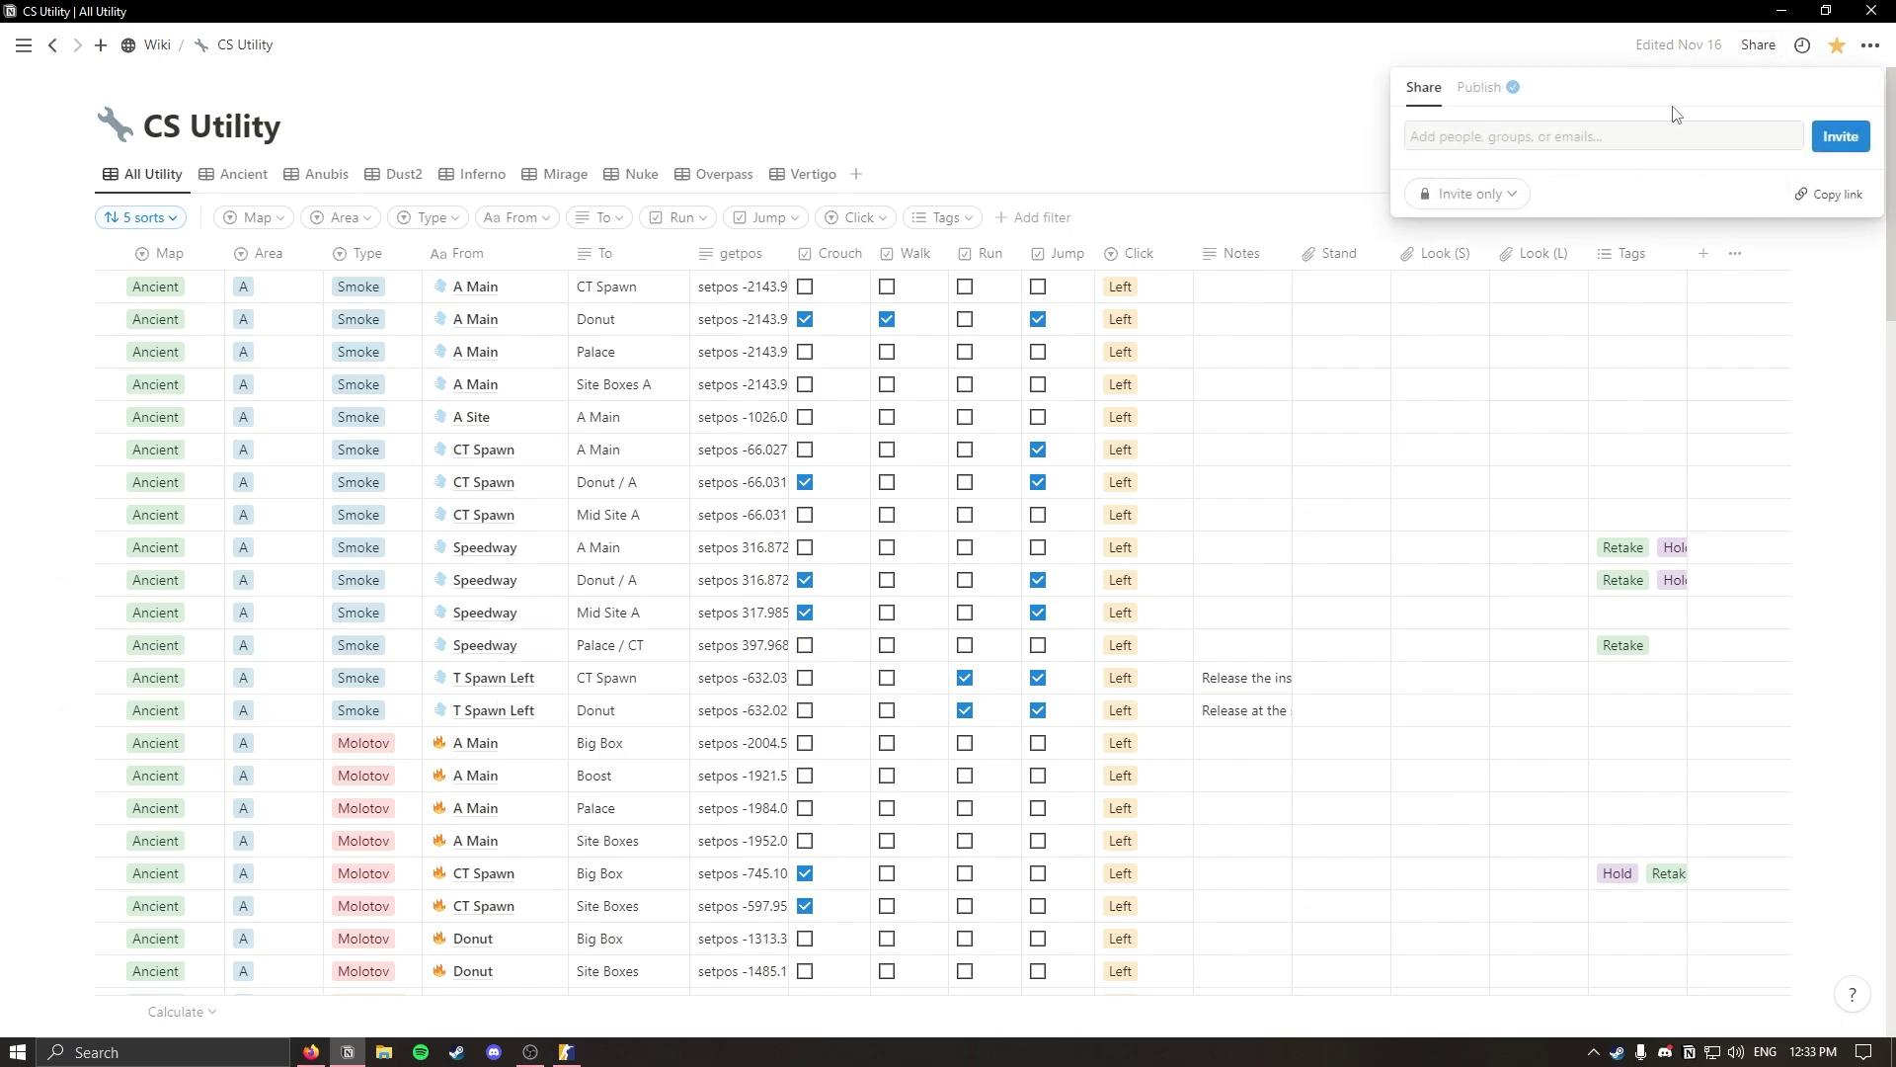
left_click(1481, 86)
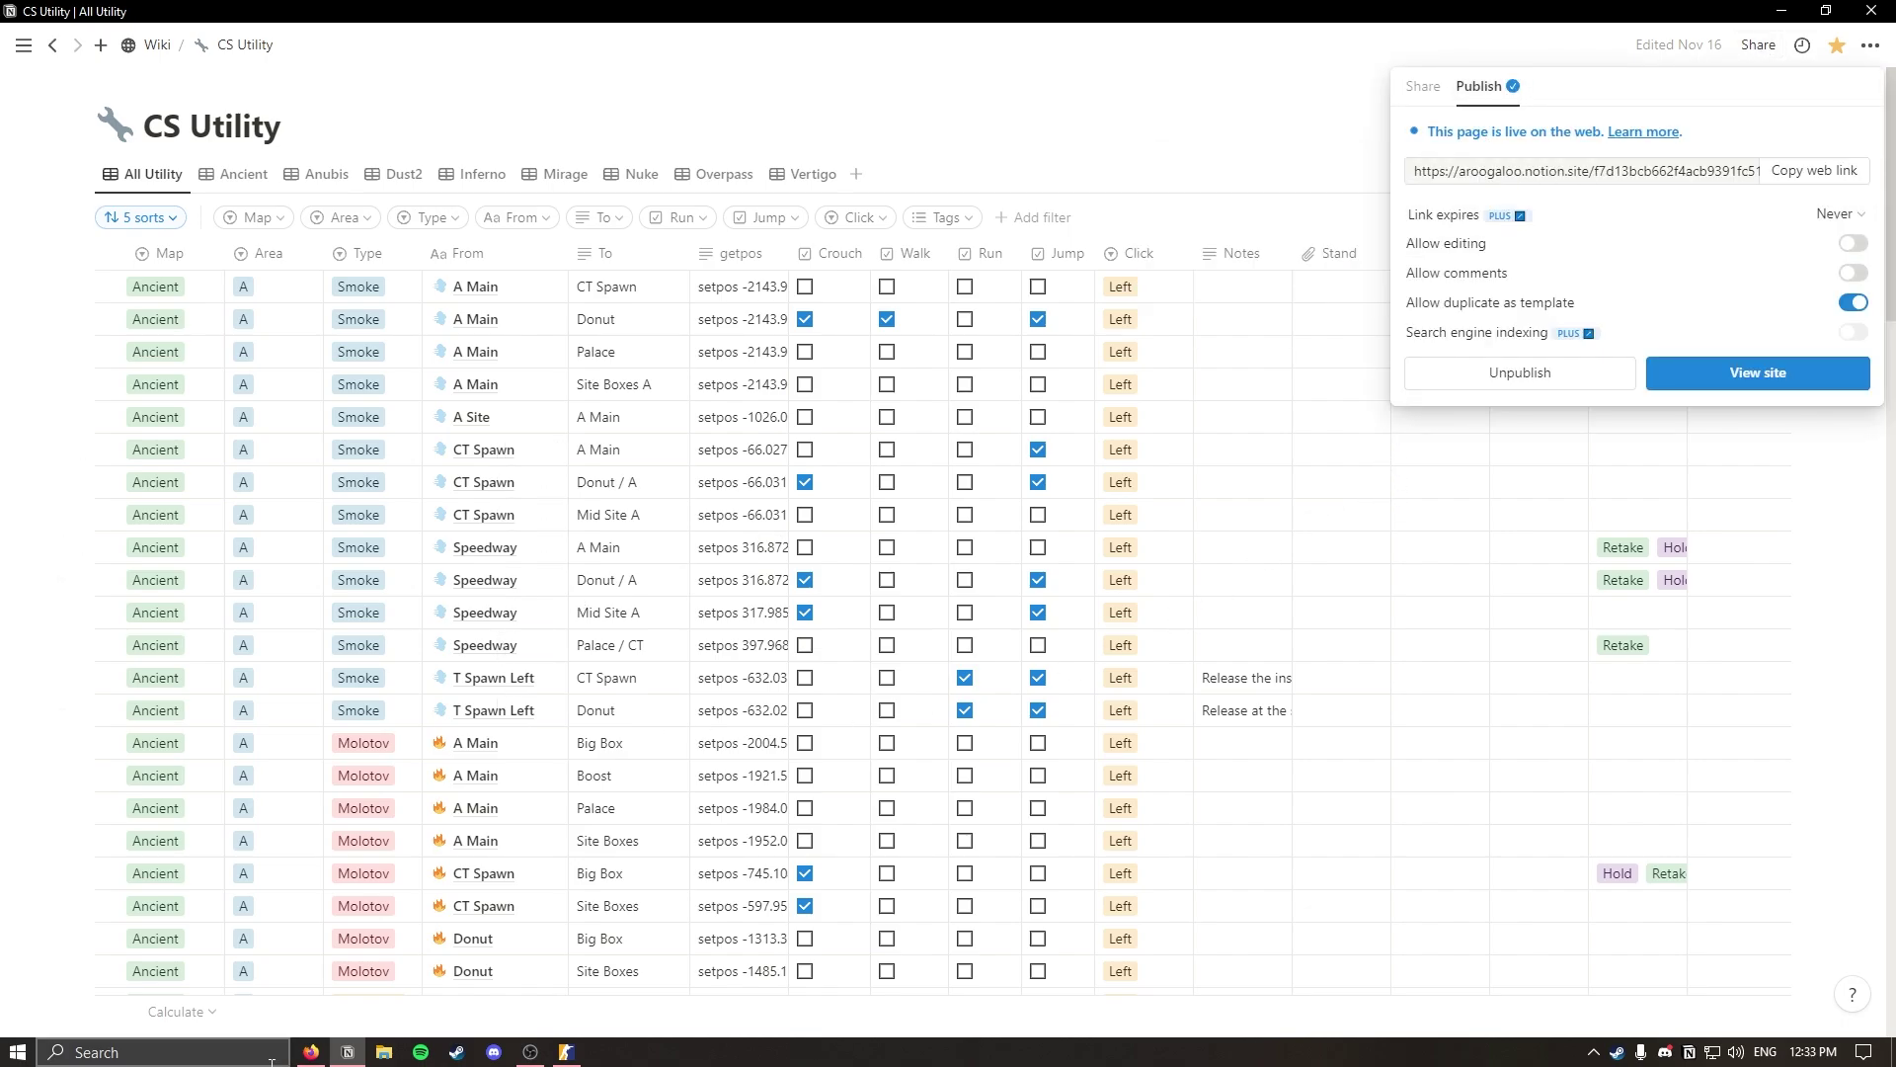
left_click(311, 1051)
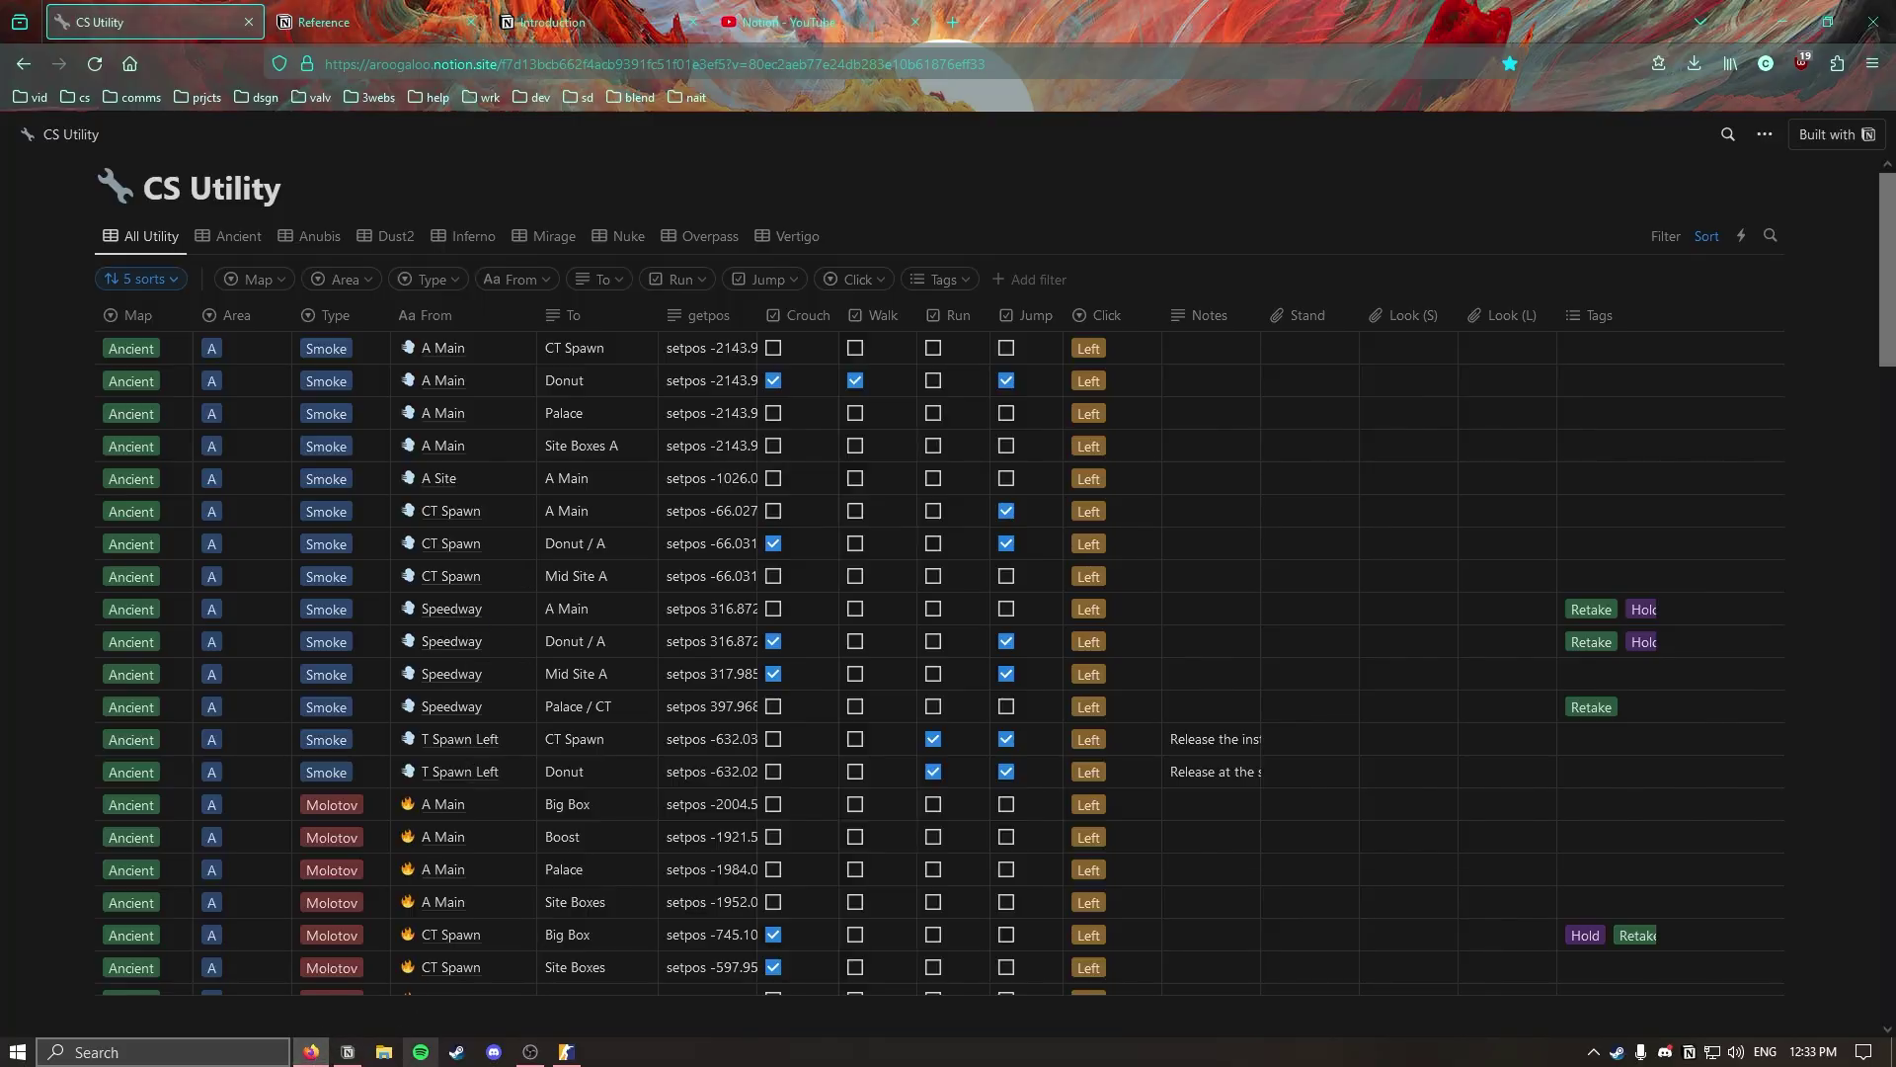
left_click(348, 1052)
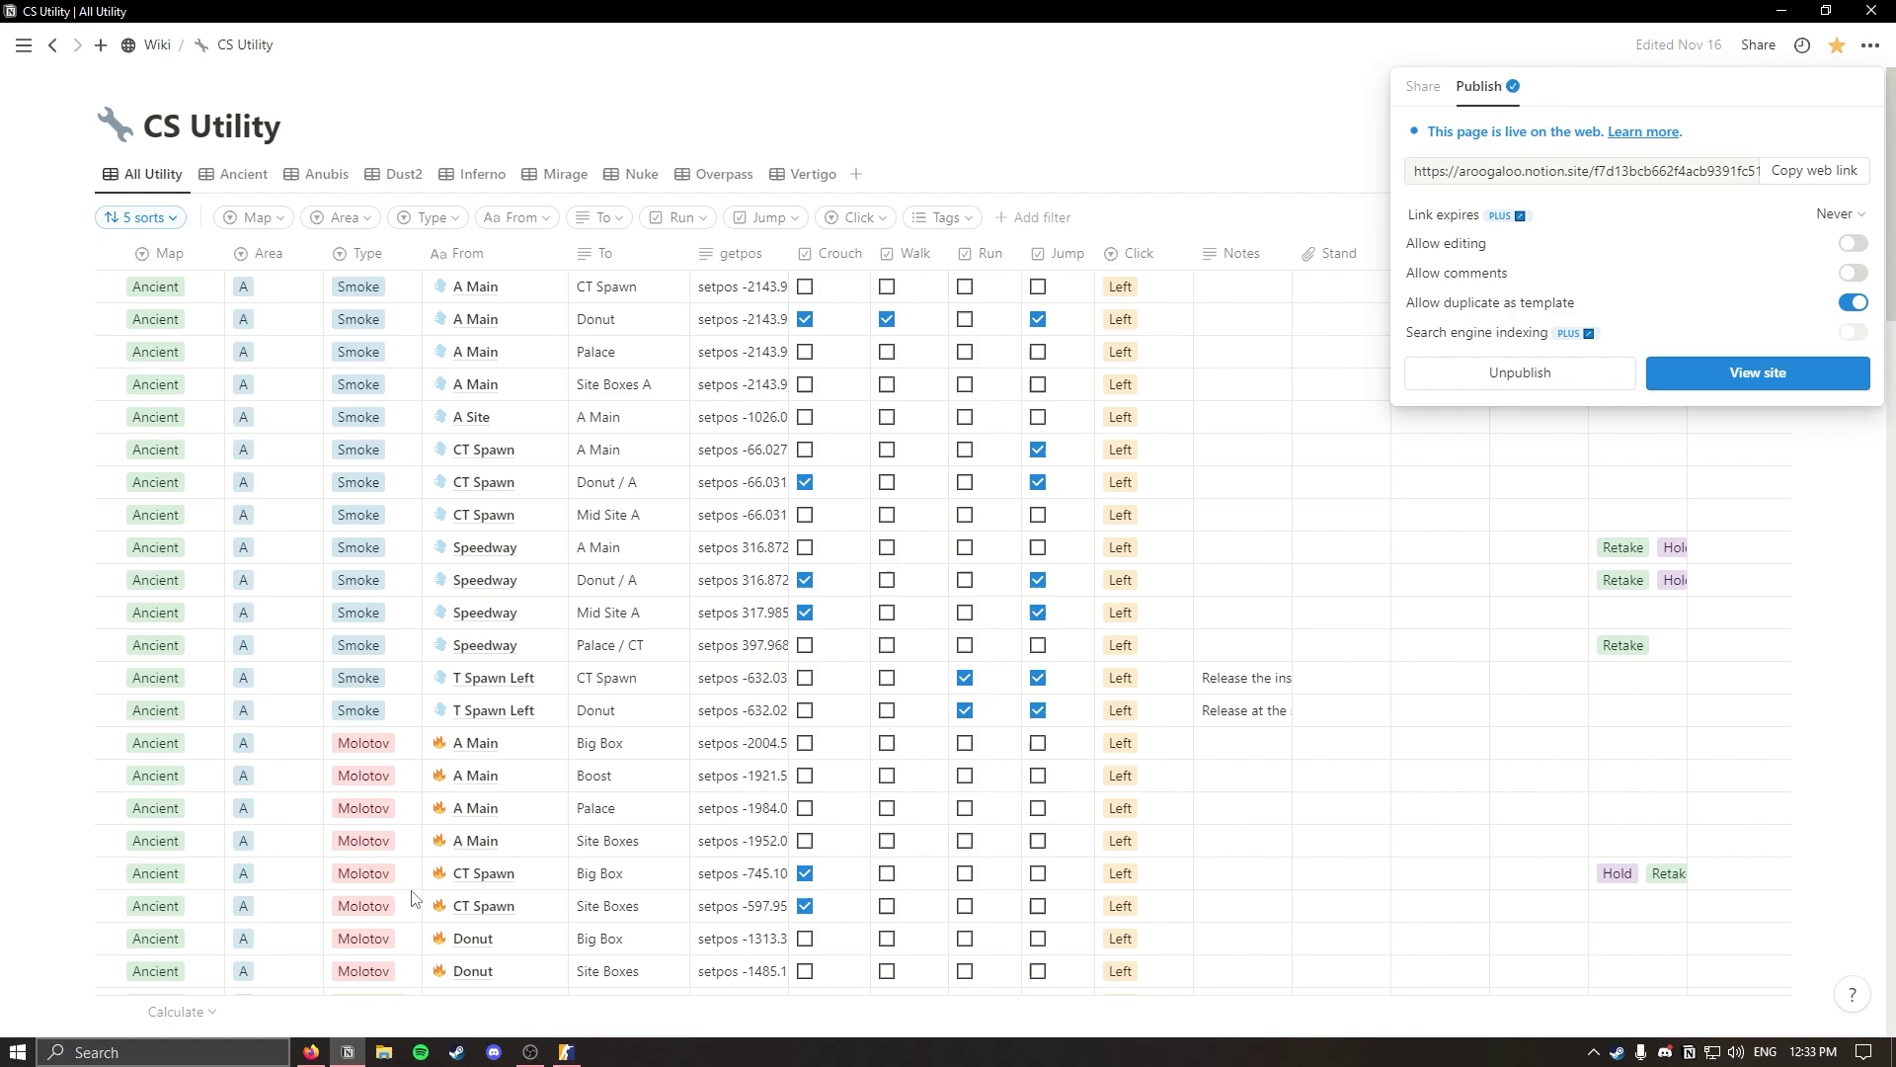
mouse_move(1703, 312)
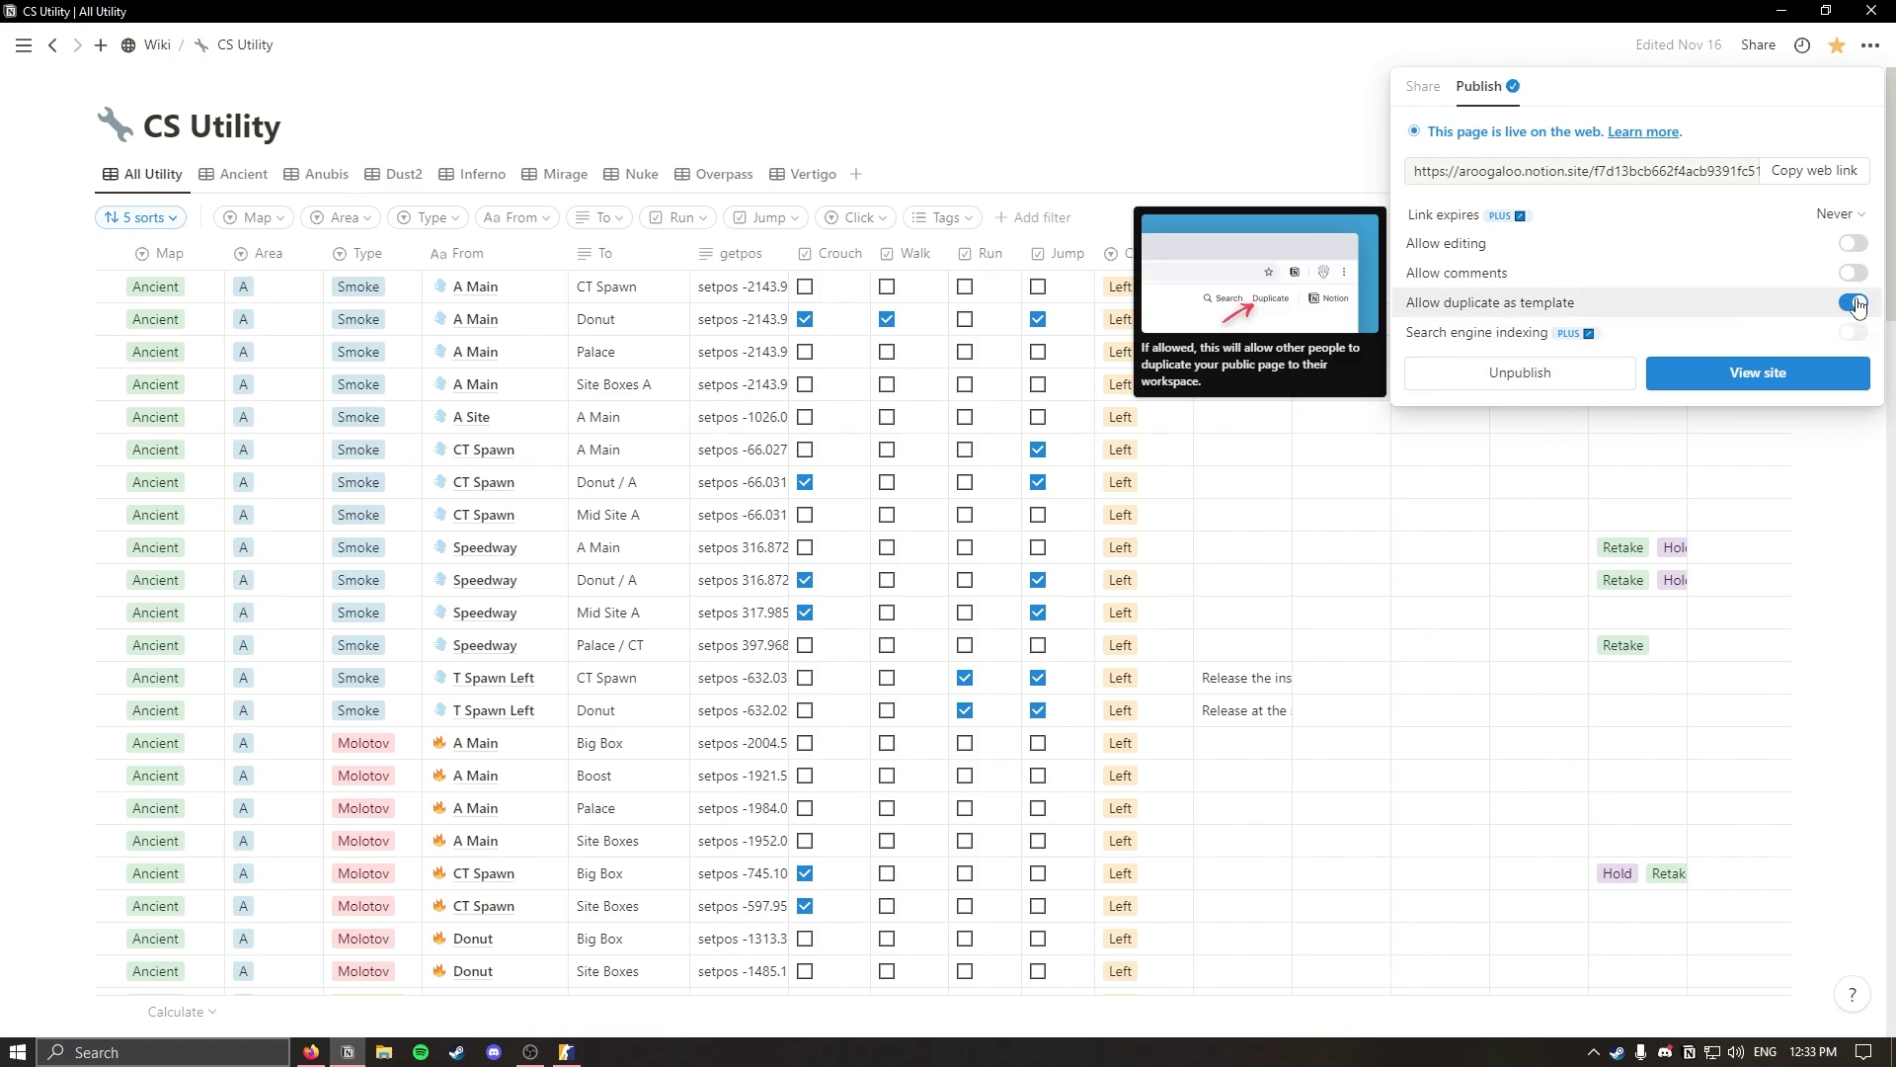
left_click(1758, 373)
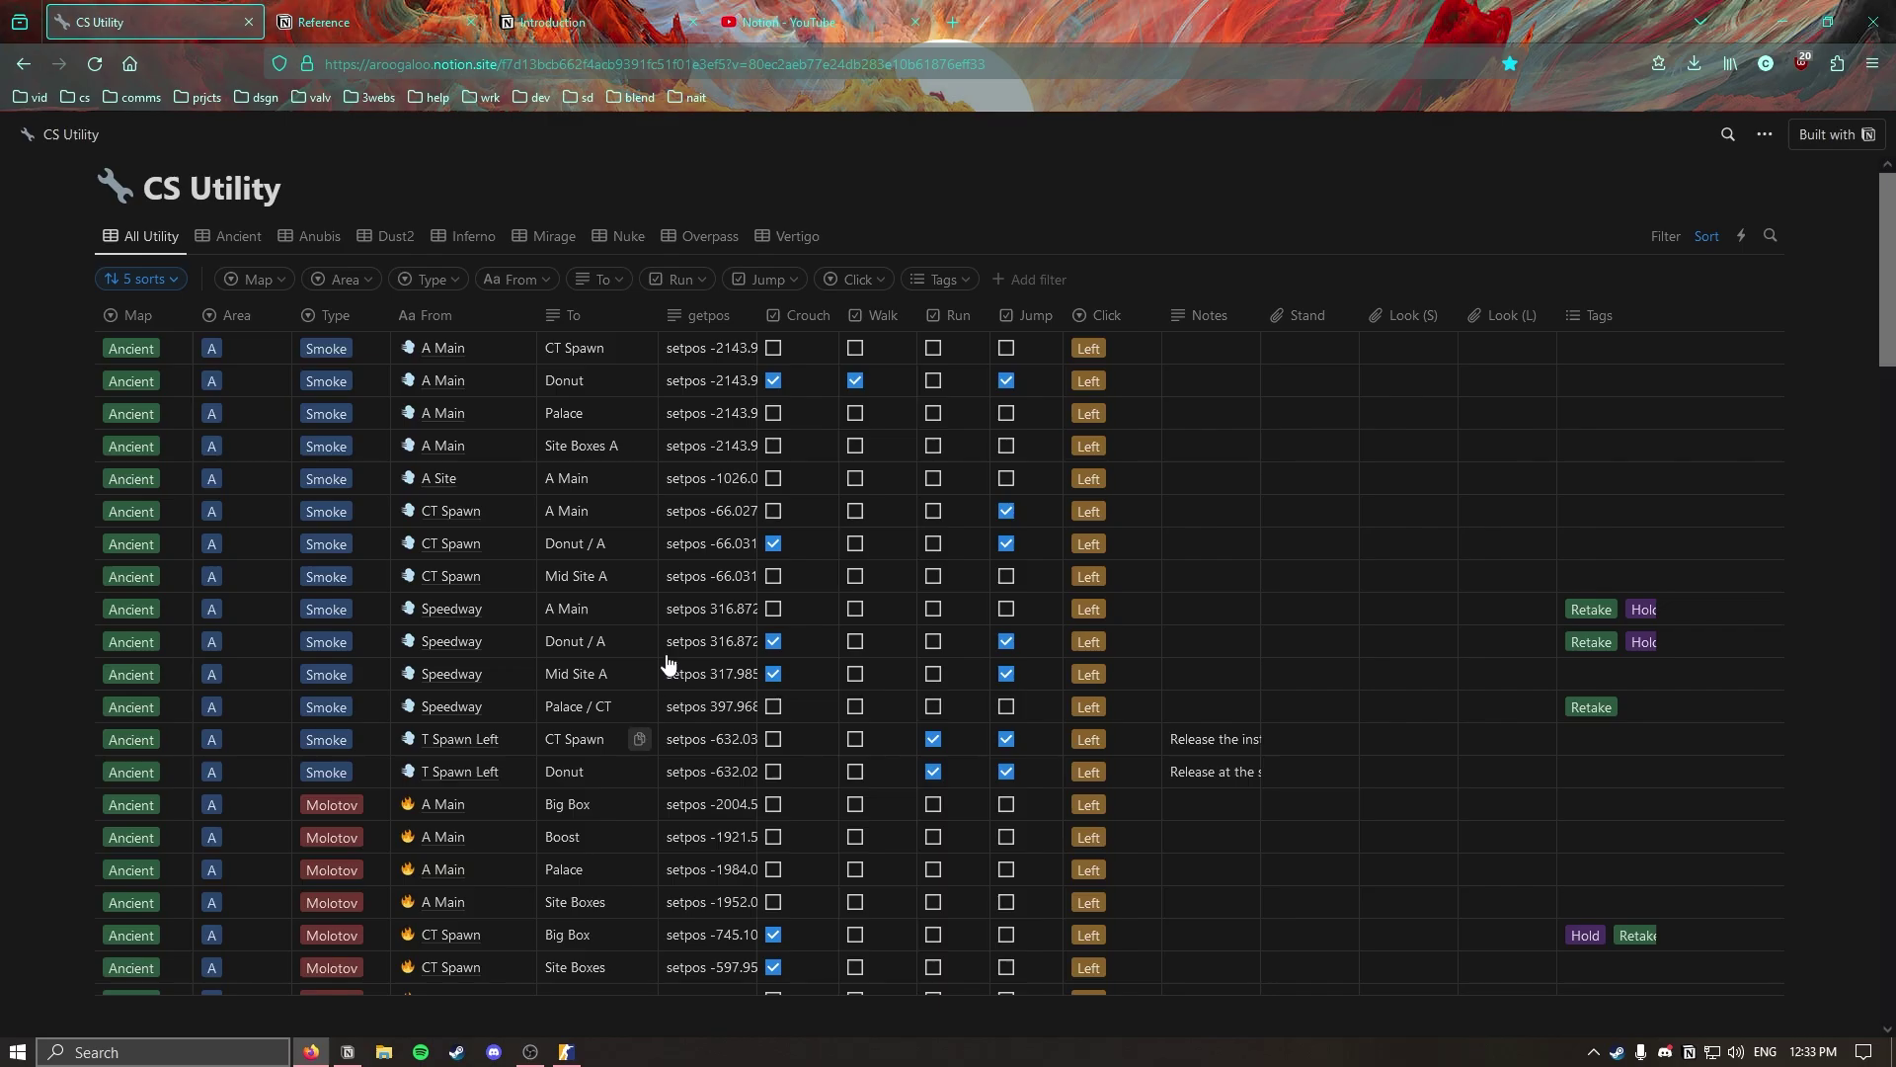
Cycle tabs back to the CS Utility page and dismiss its options list.
left_click(655, 10)
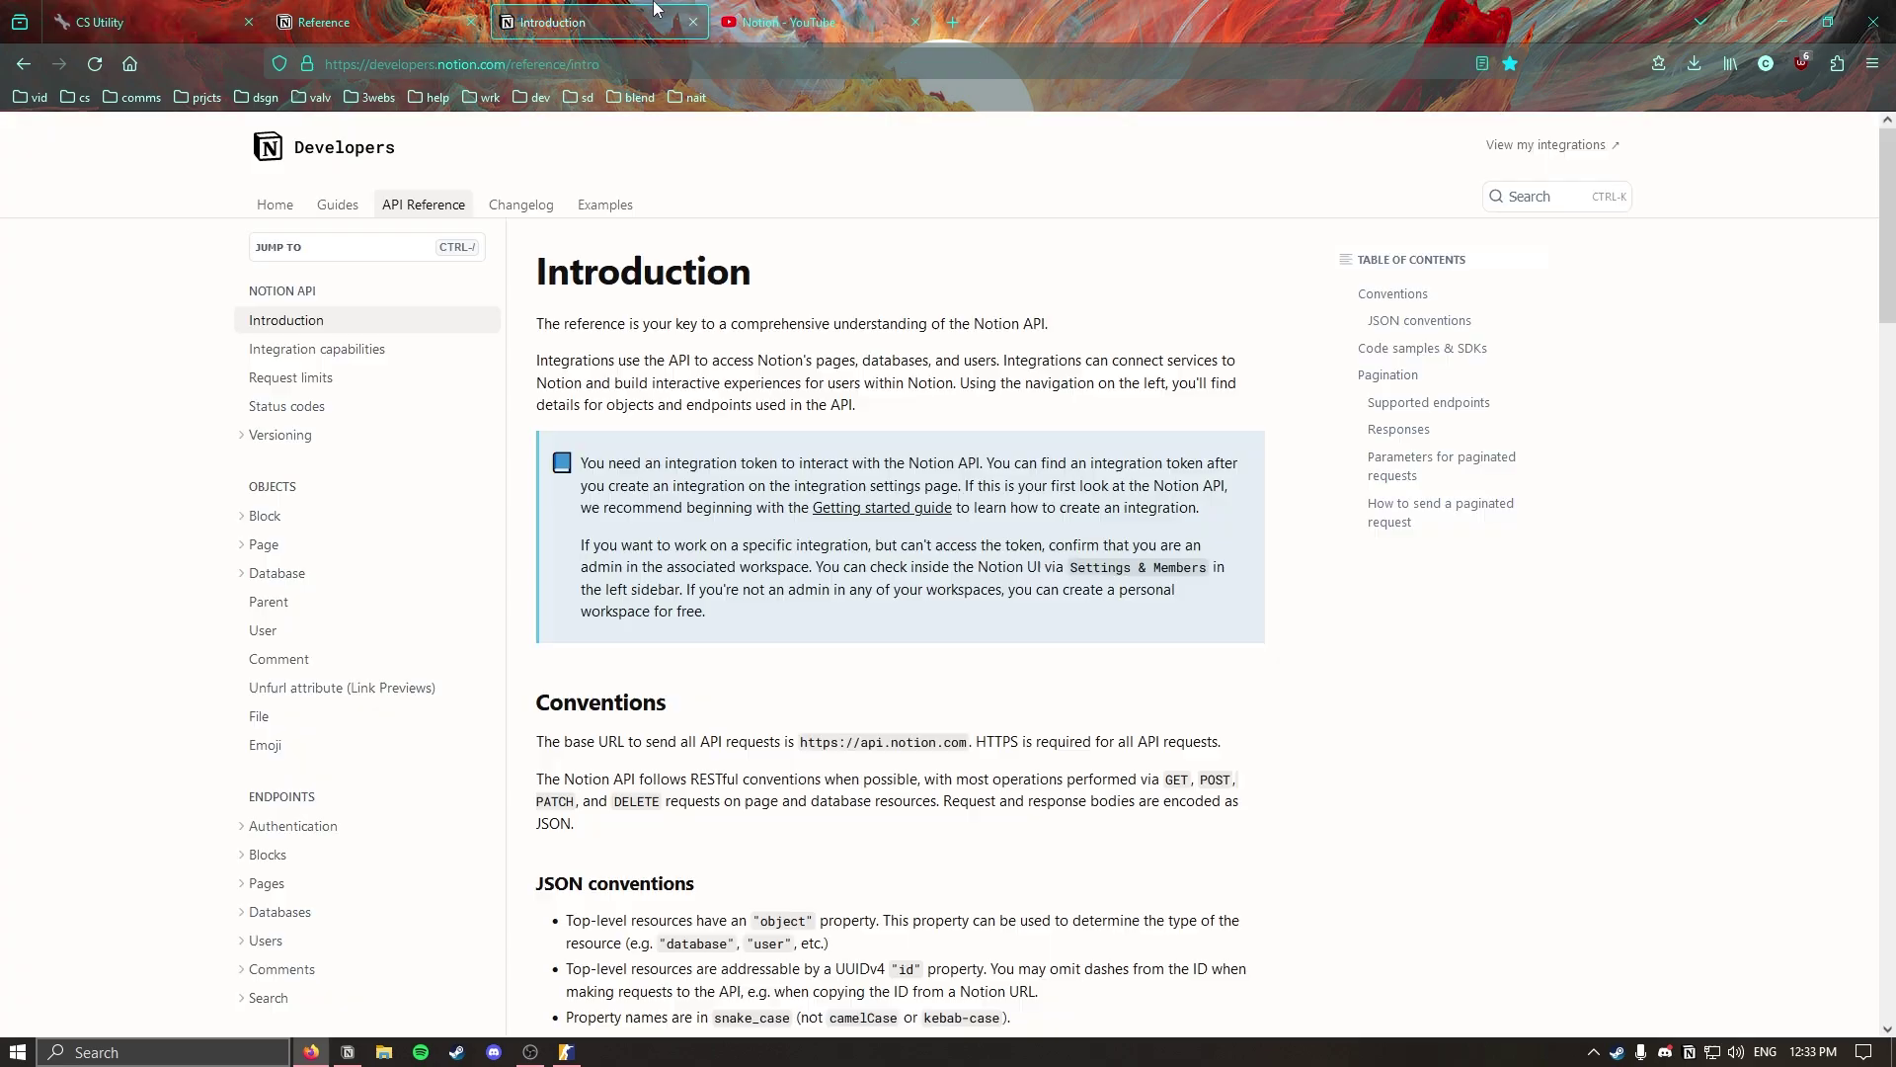
key("ctrl+1")
key("ctrl+2")
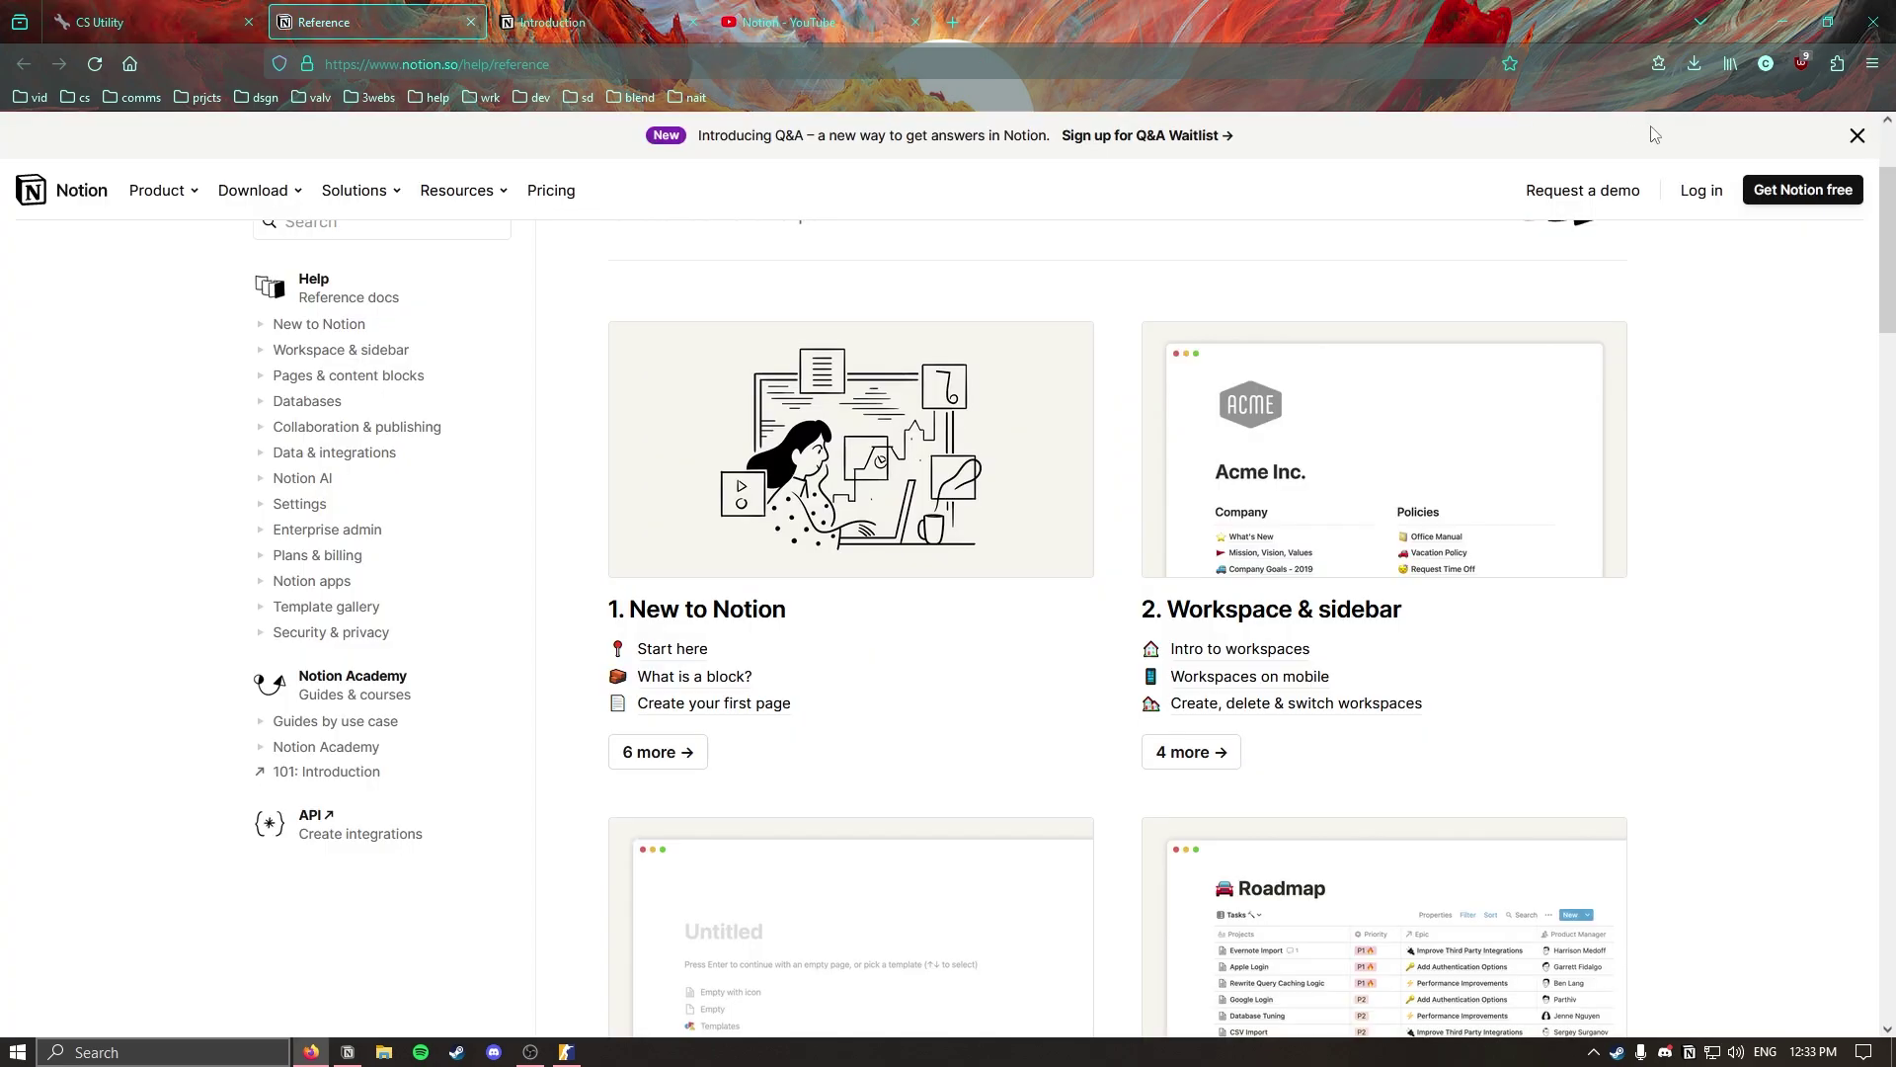
key("ctrl+1")
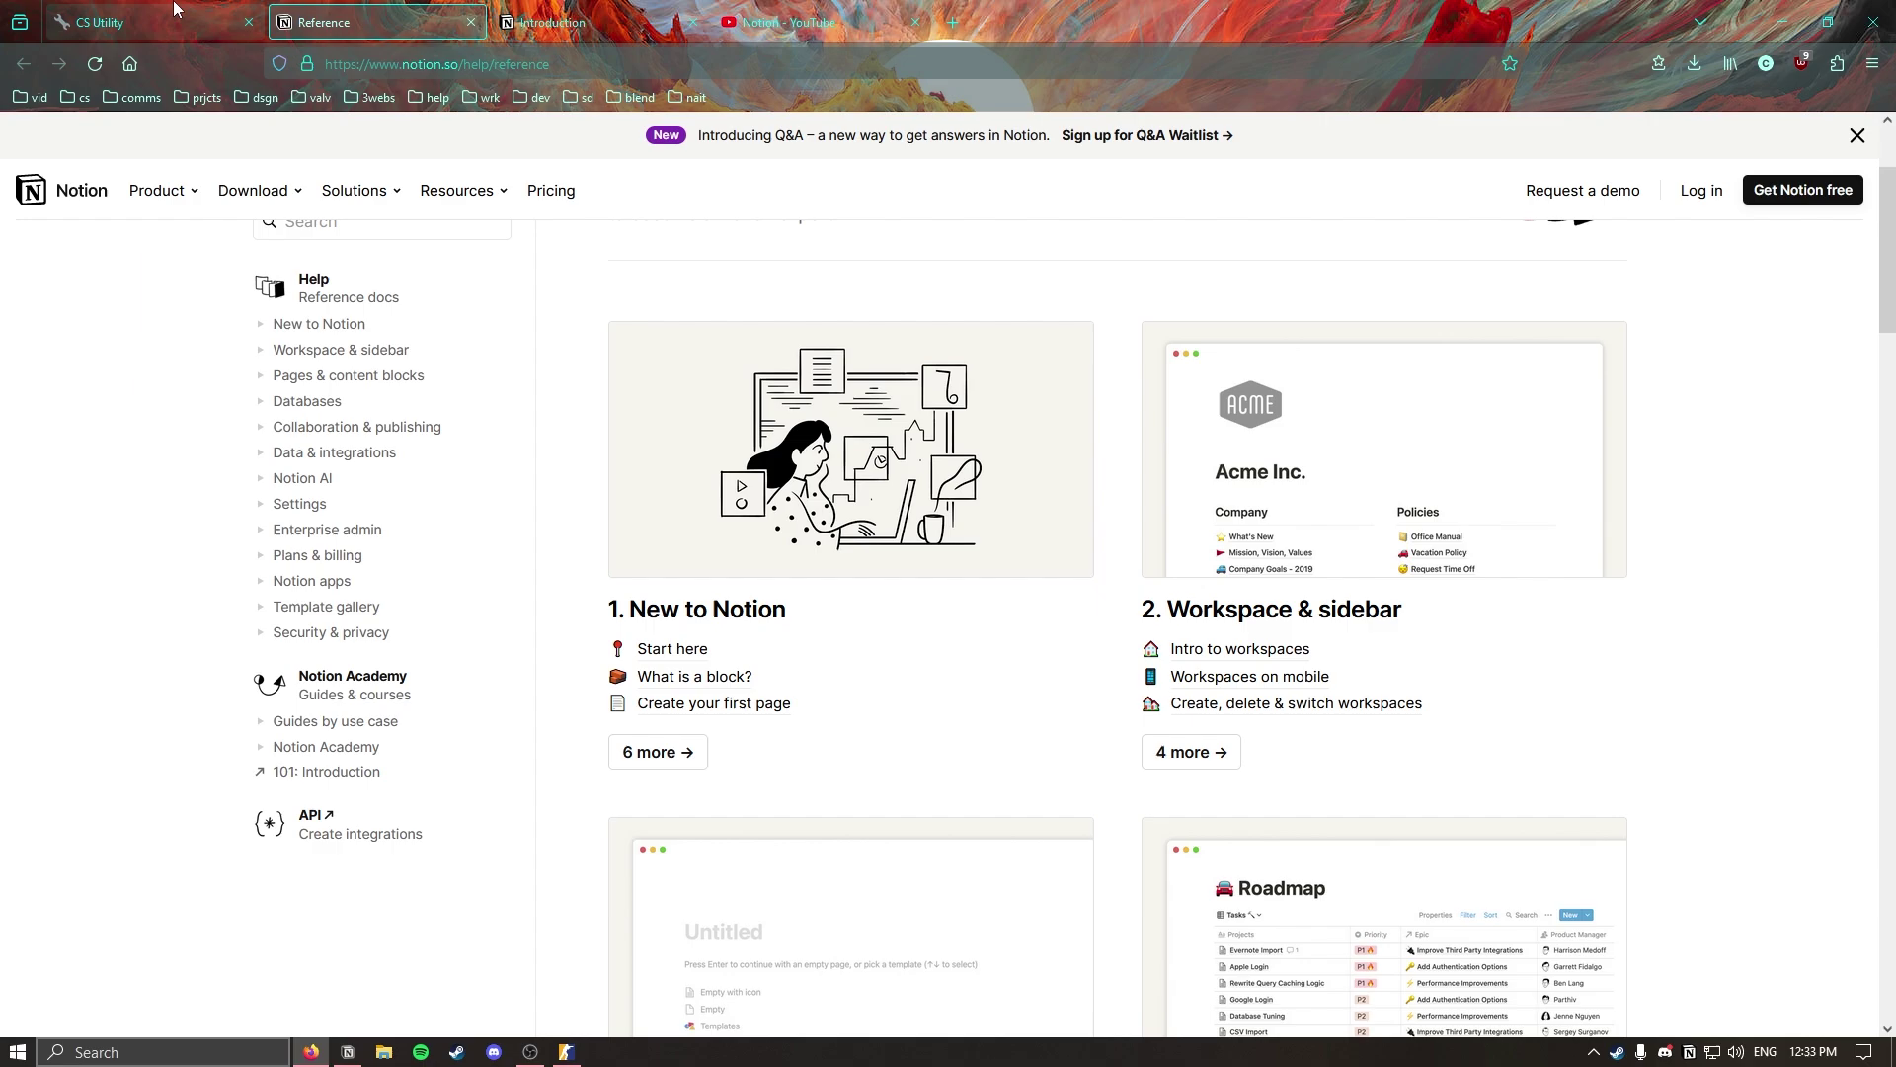
left_click(1765, 134)
key("Escape")
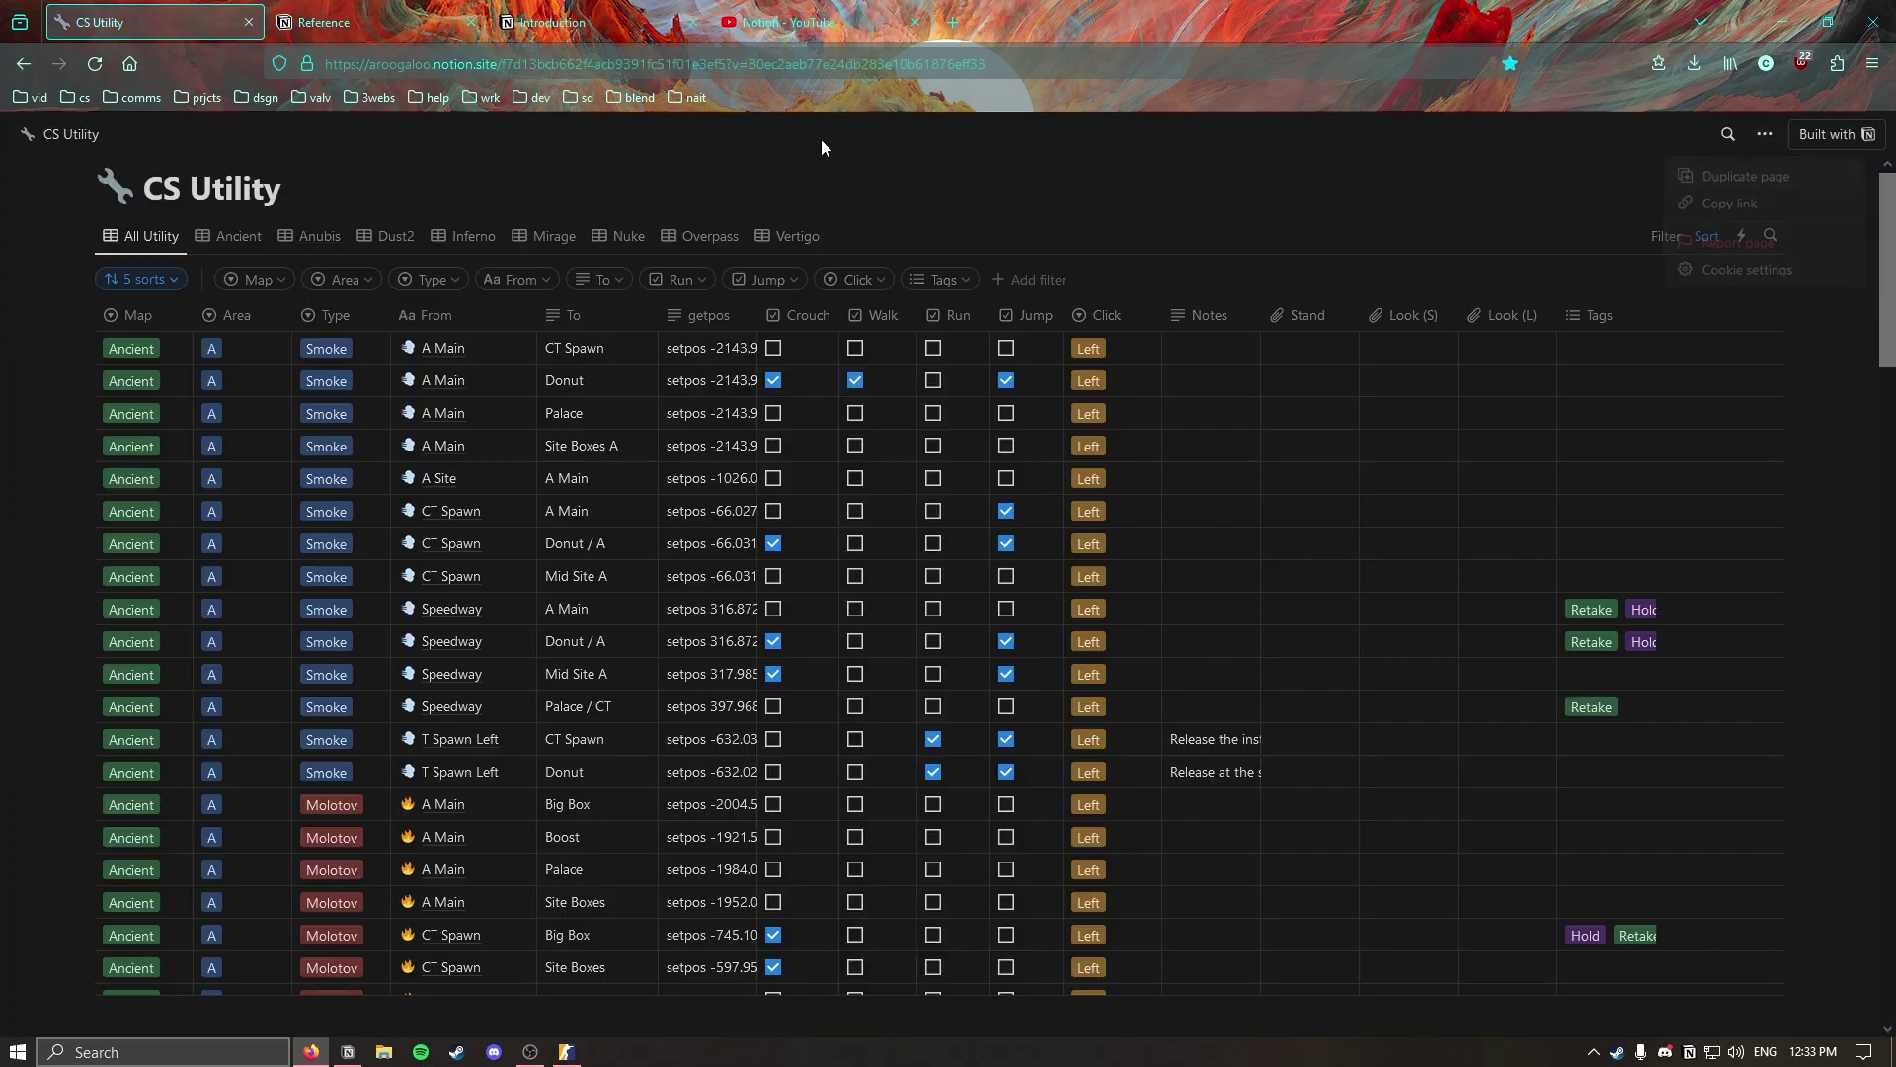
left_click(347, 1053)
key("Escape")
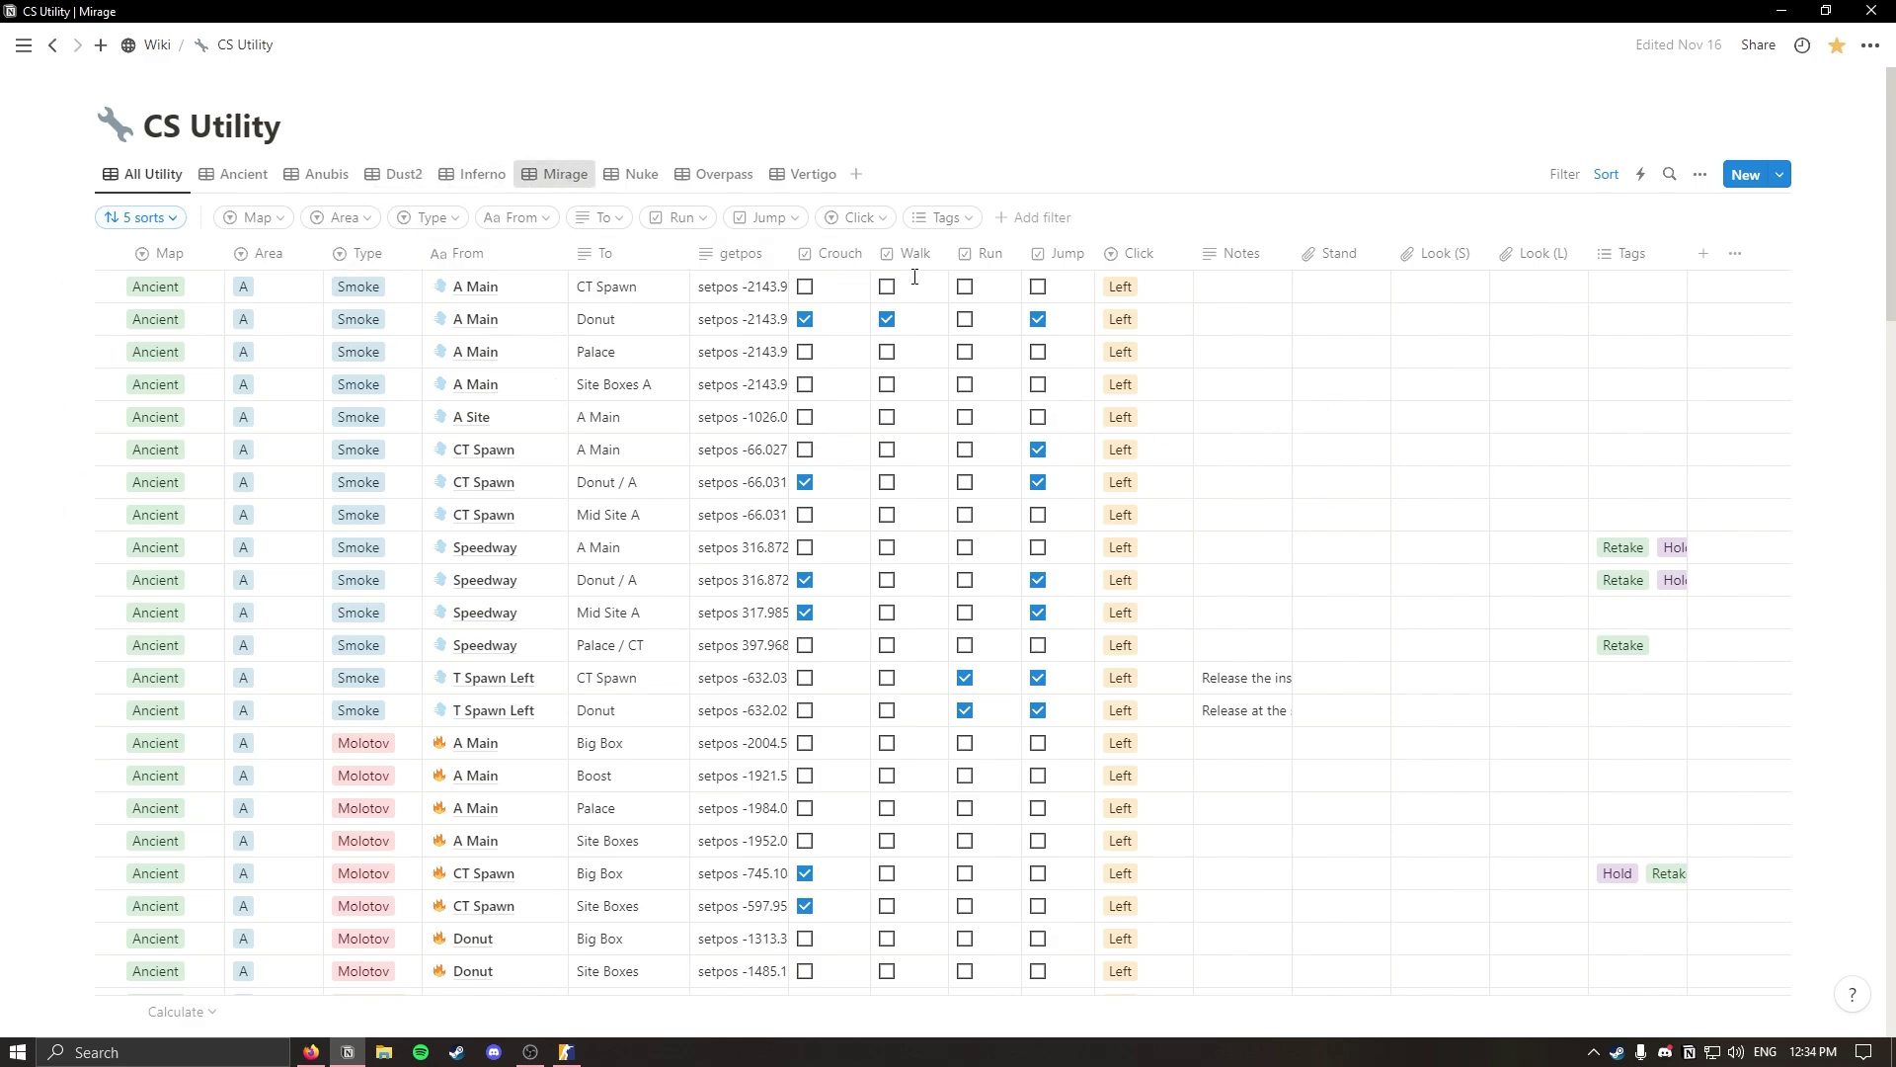
left_click(558, 174)
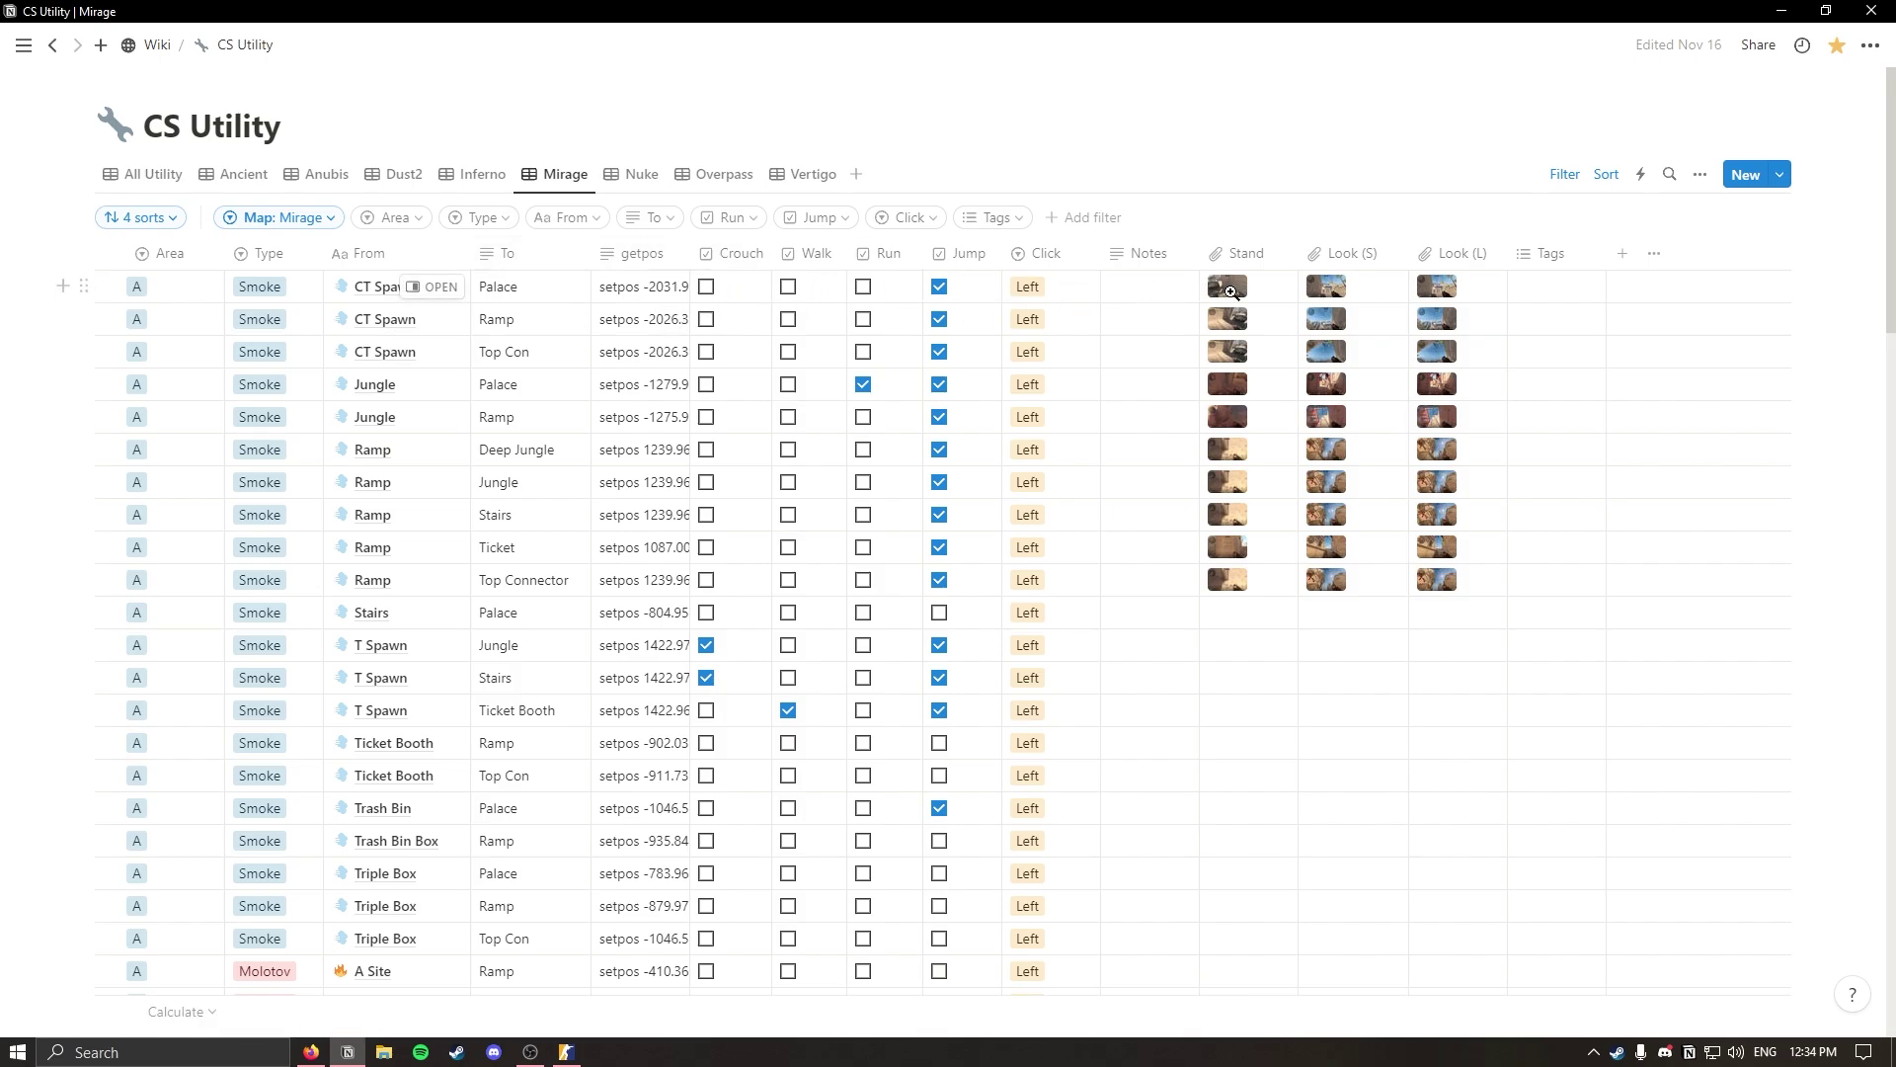
left_click(148, 174)
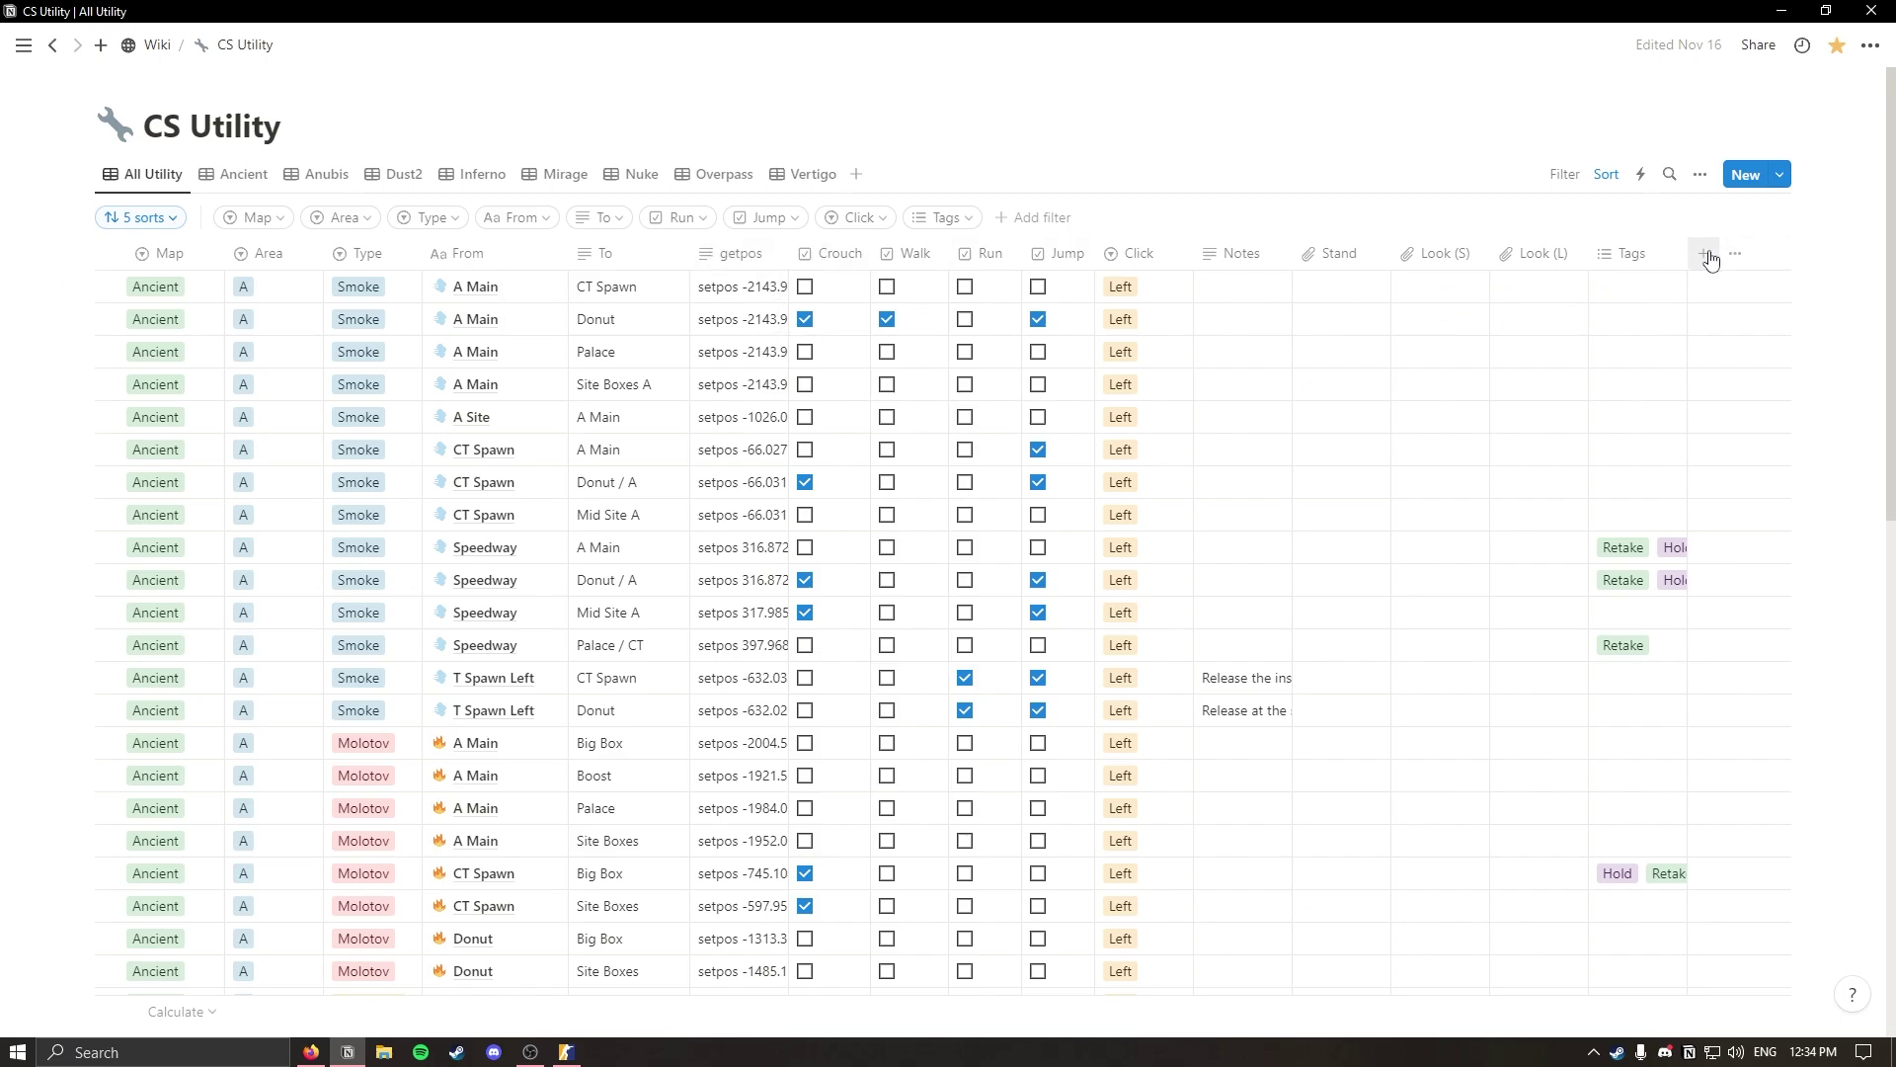
mouse_move(24, 44)
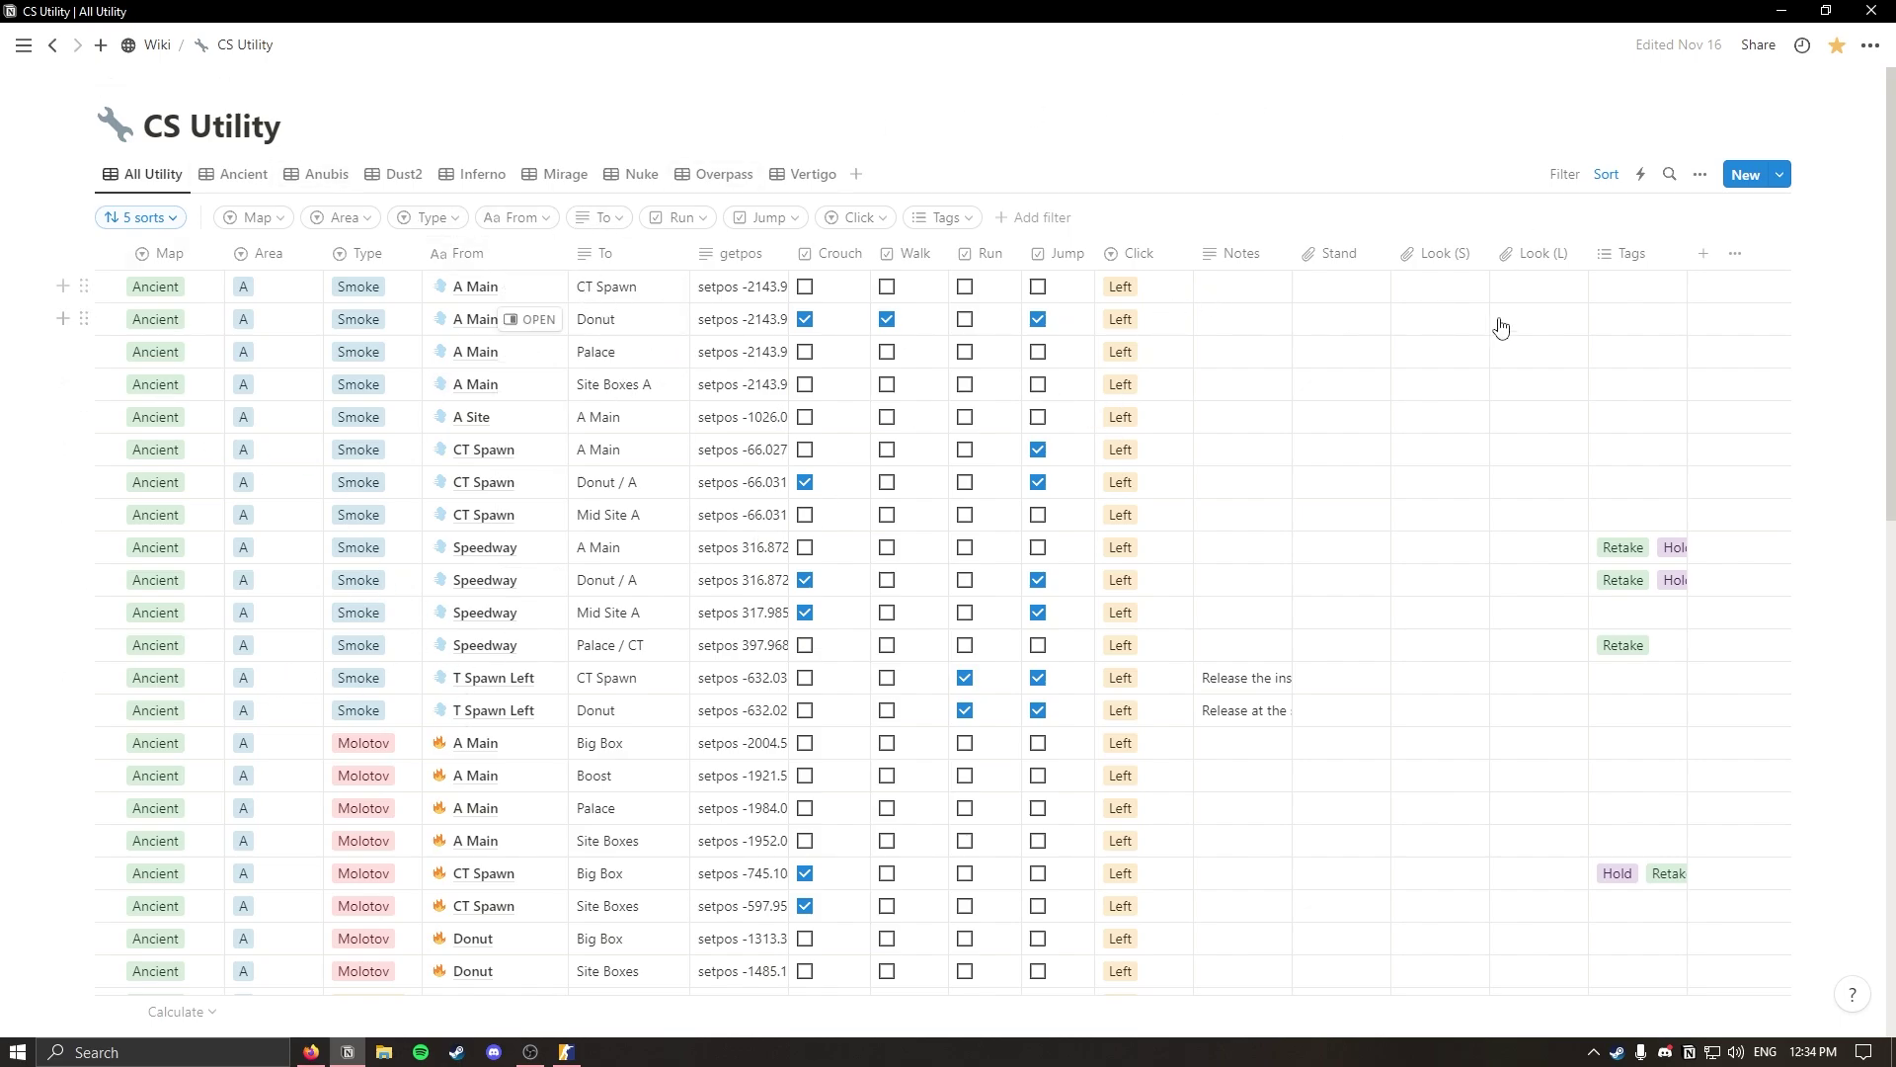
Add a Multi-select property named Strats and begin entering its options.
left_click(1706, 256)
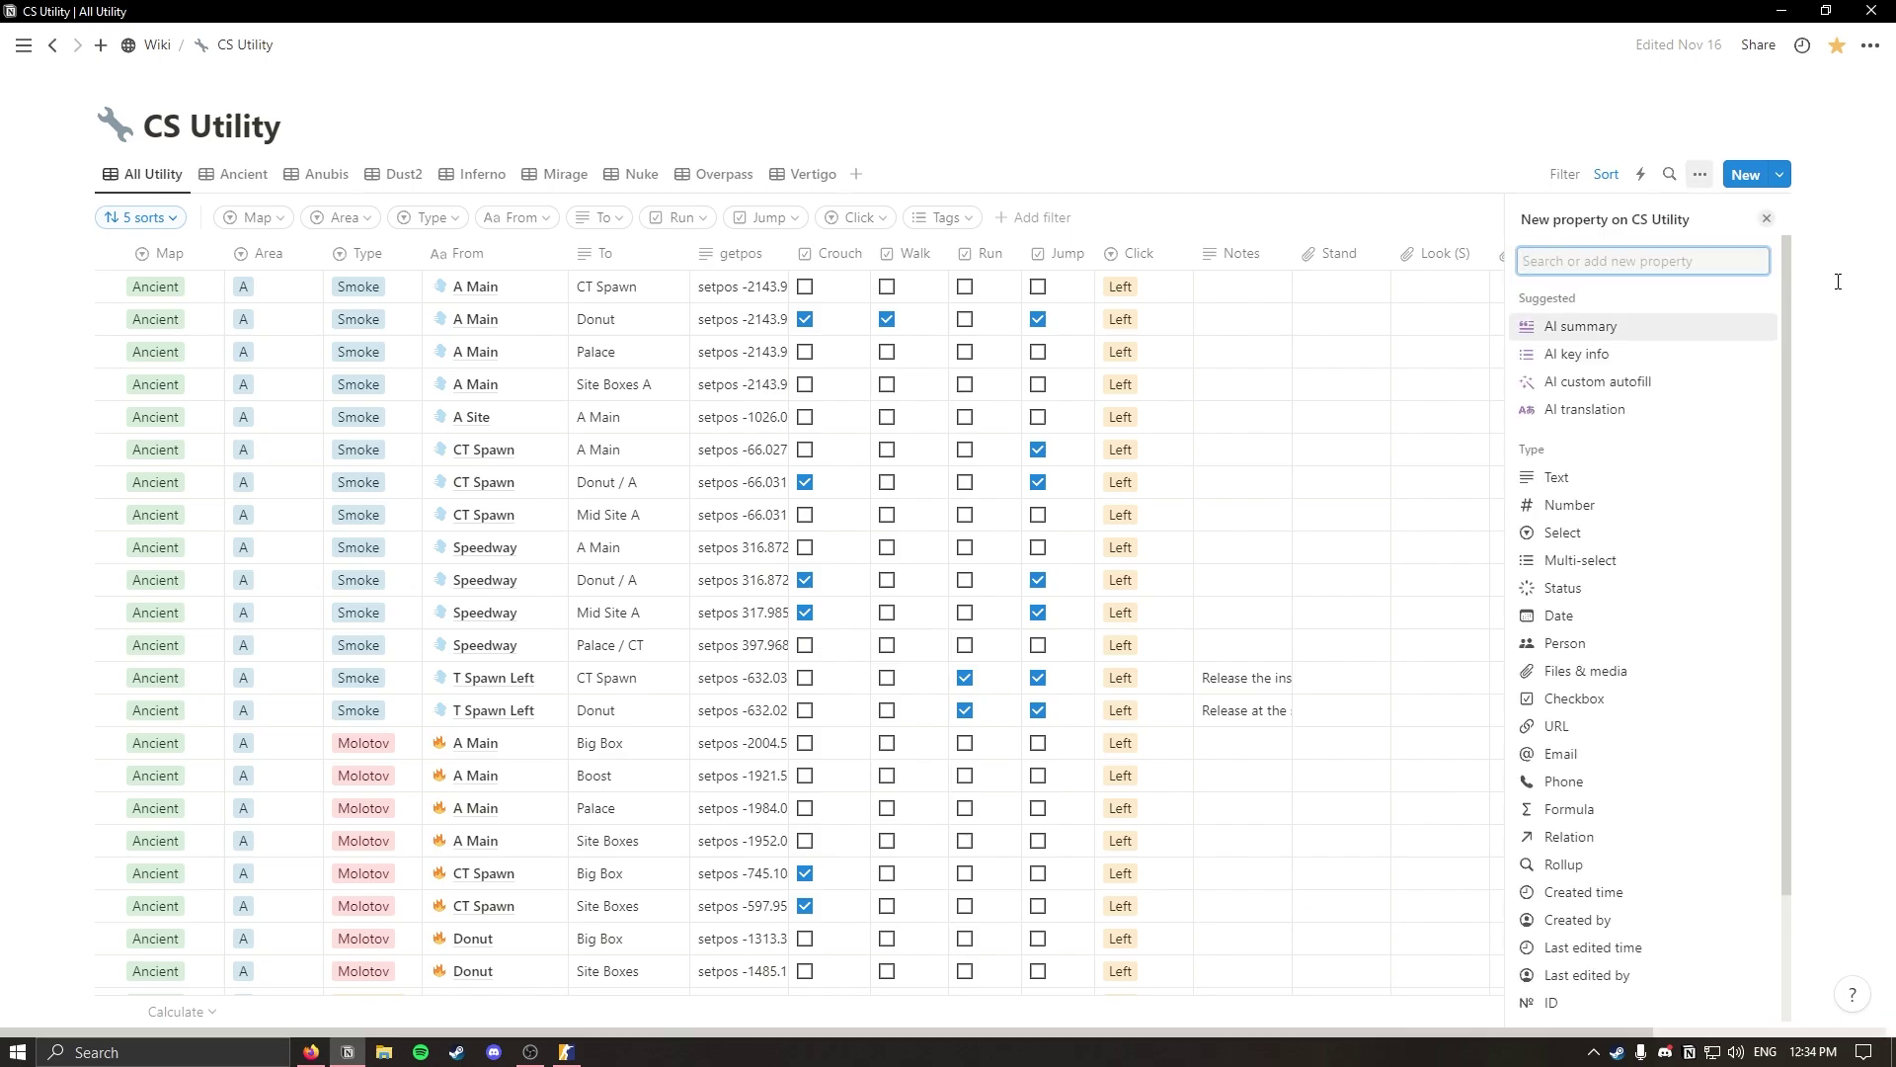
type("multi")
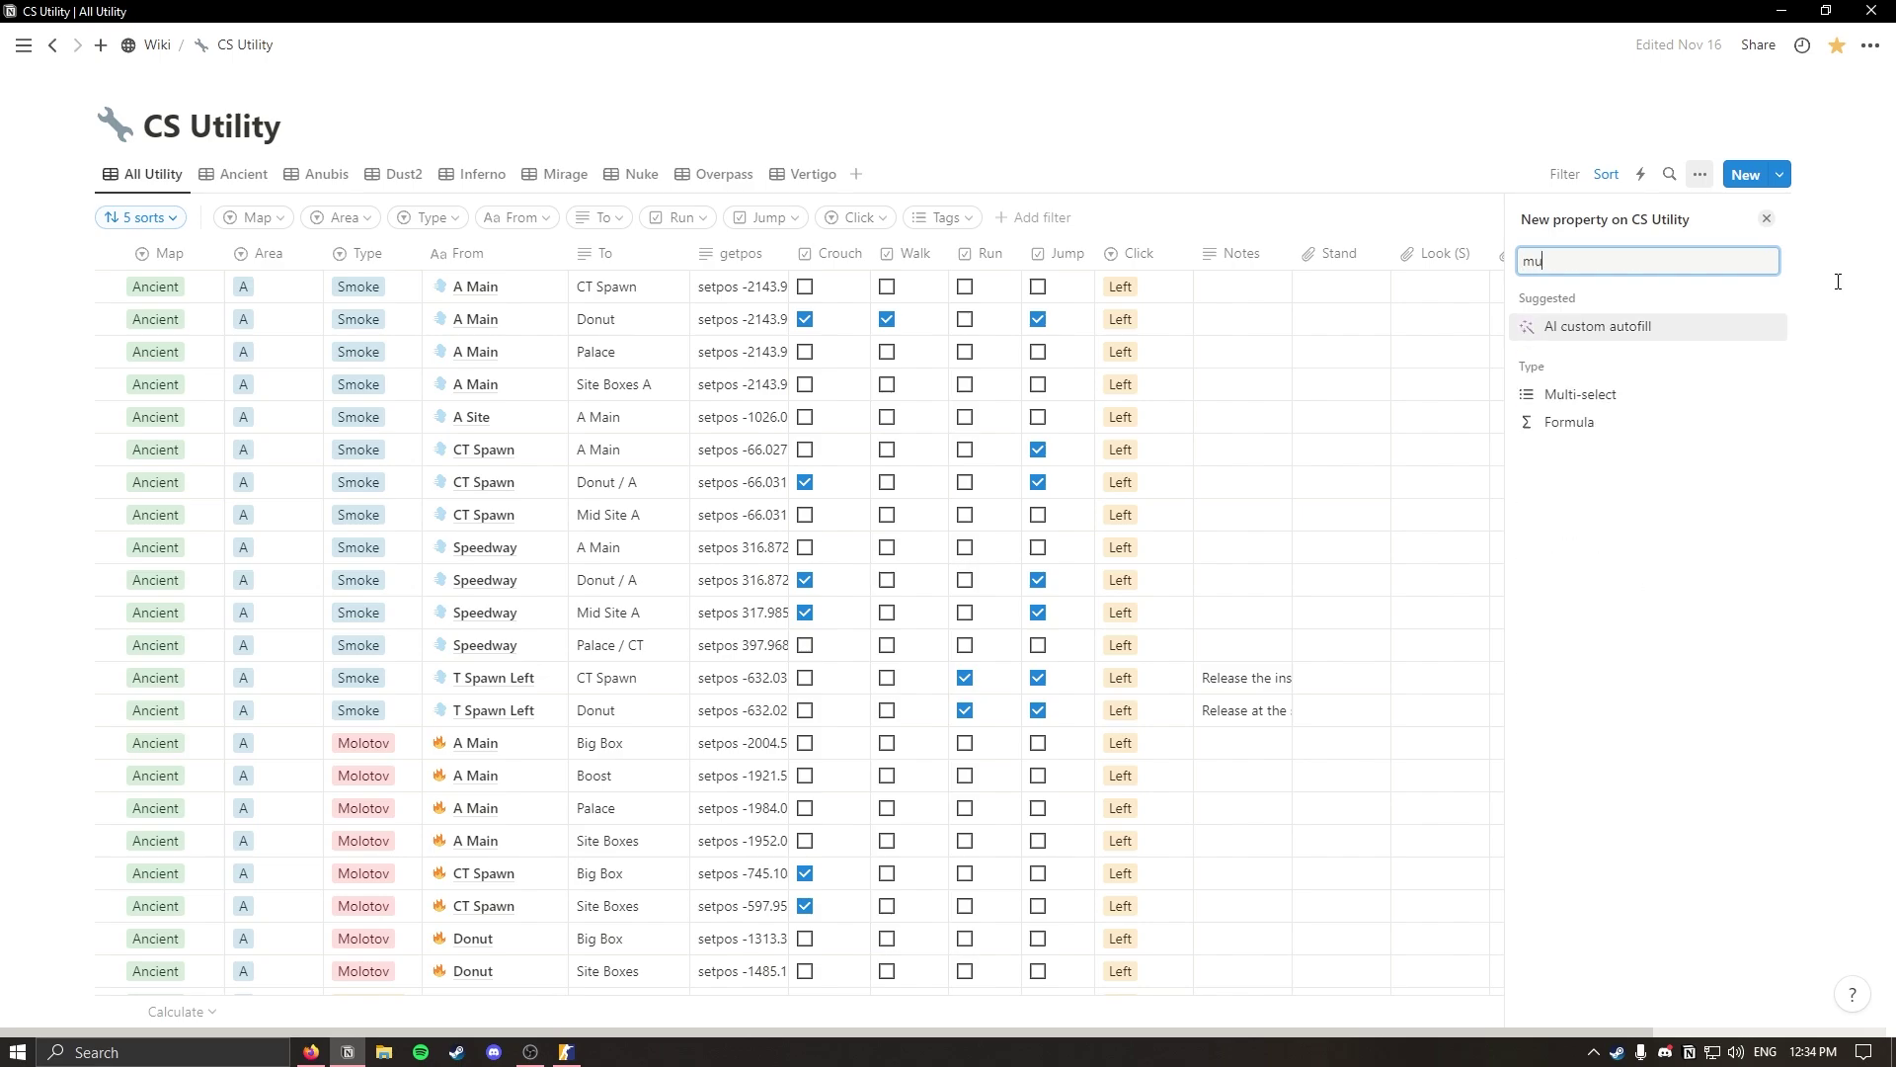
left_click(1630, 326)
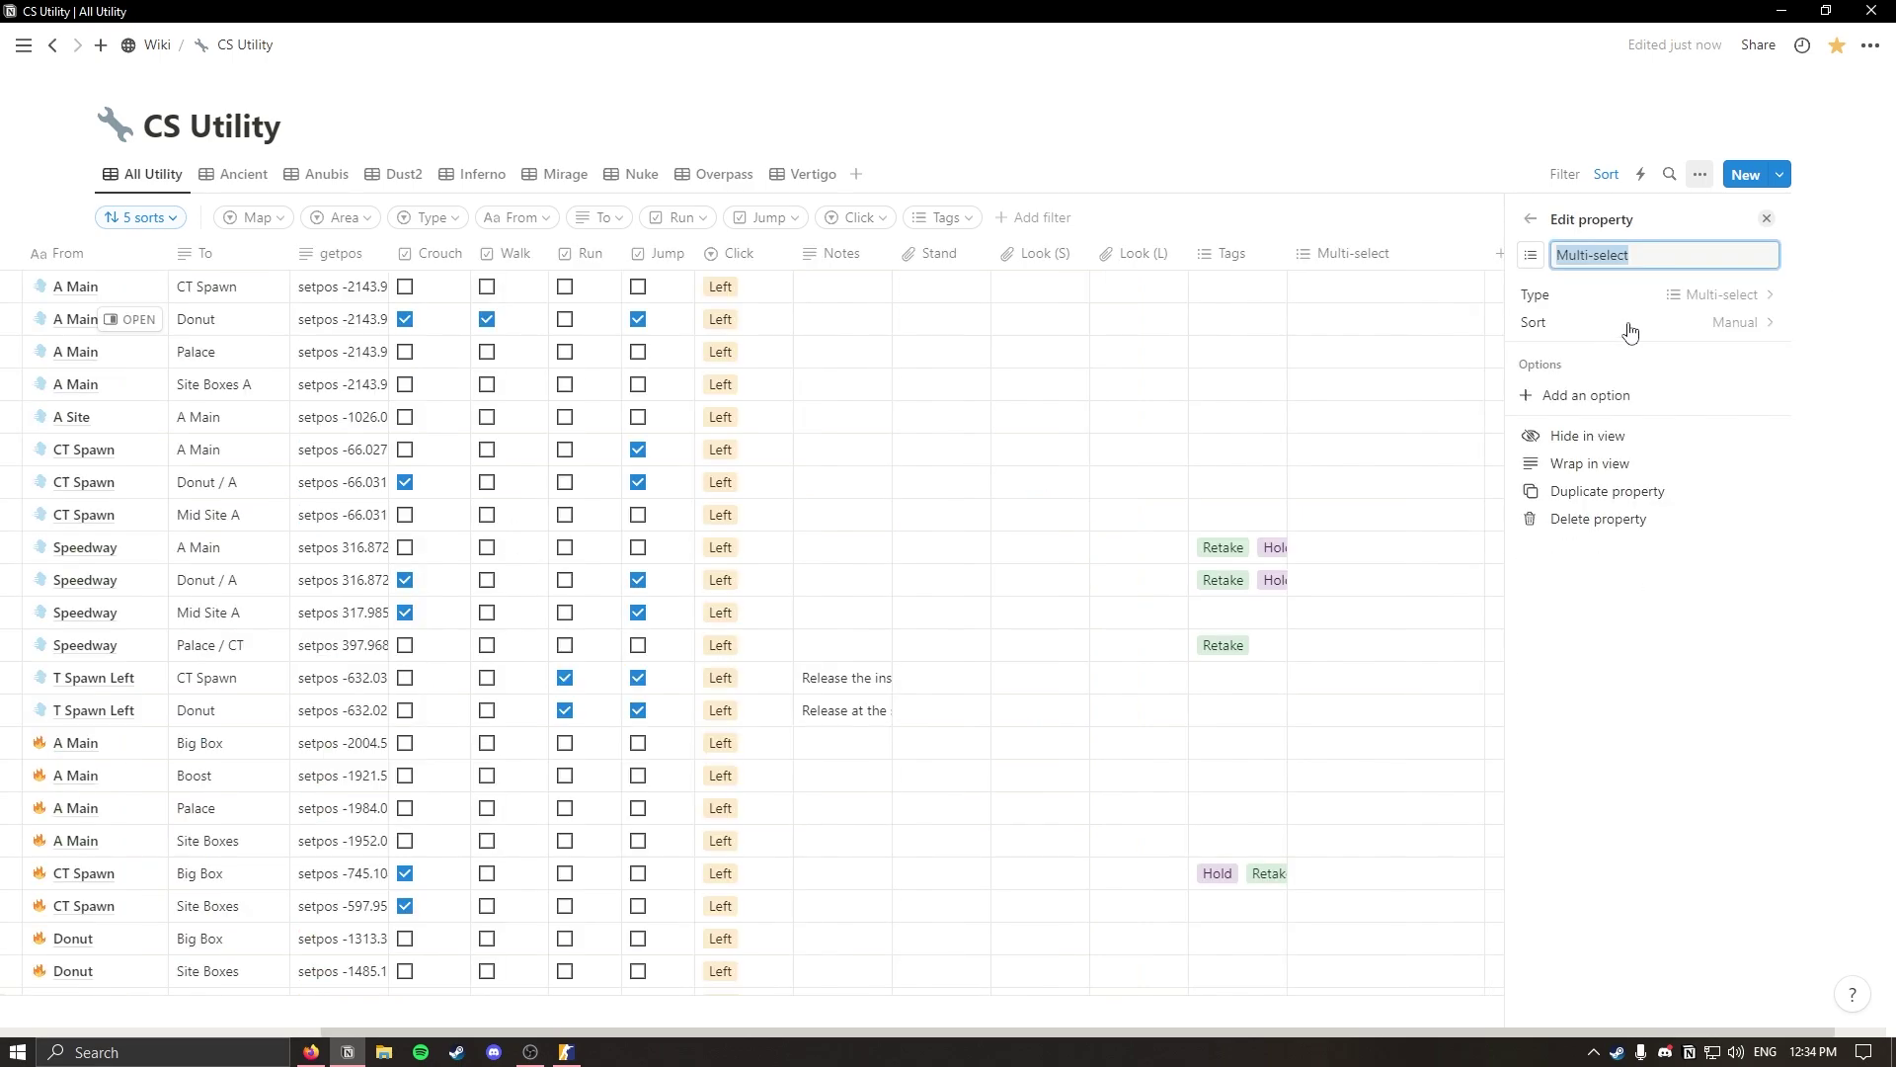
type("Strats")
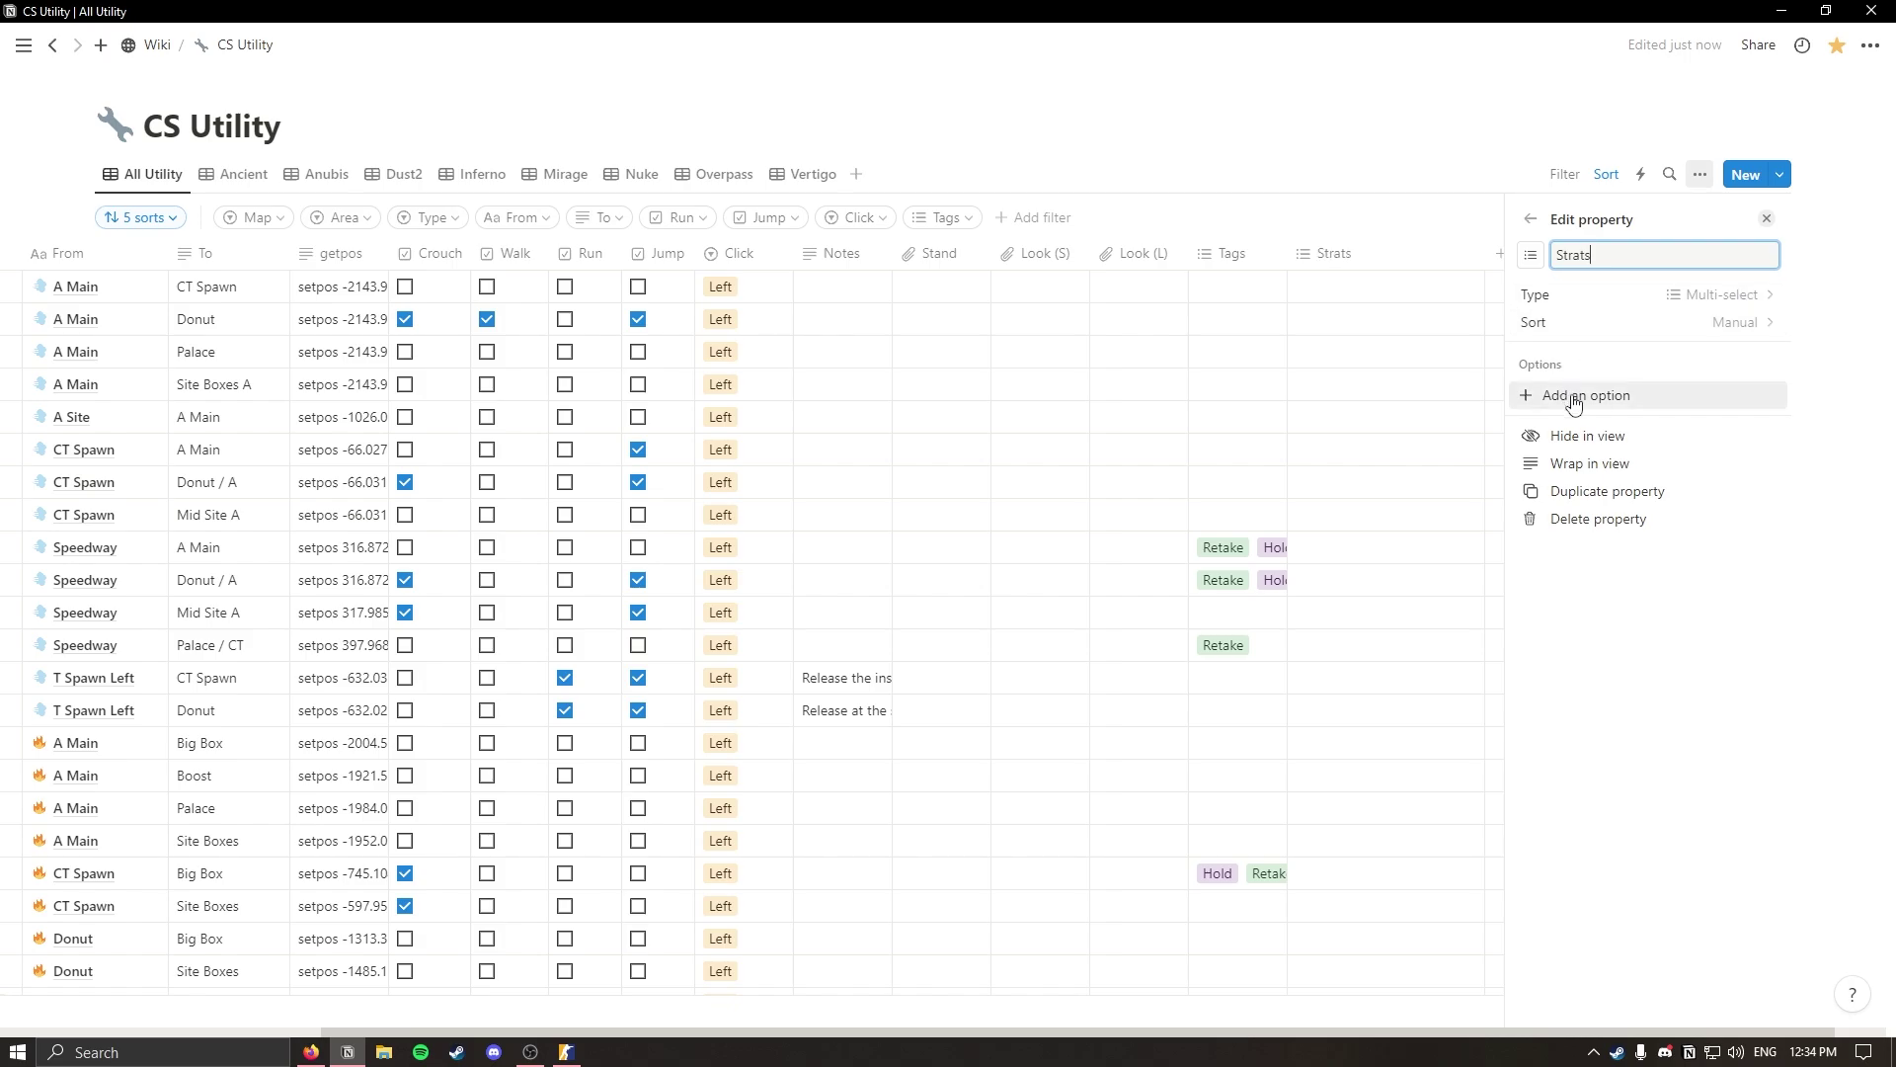
left_click(1679, 397)
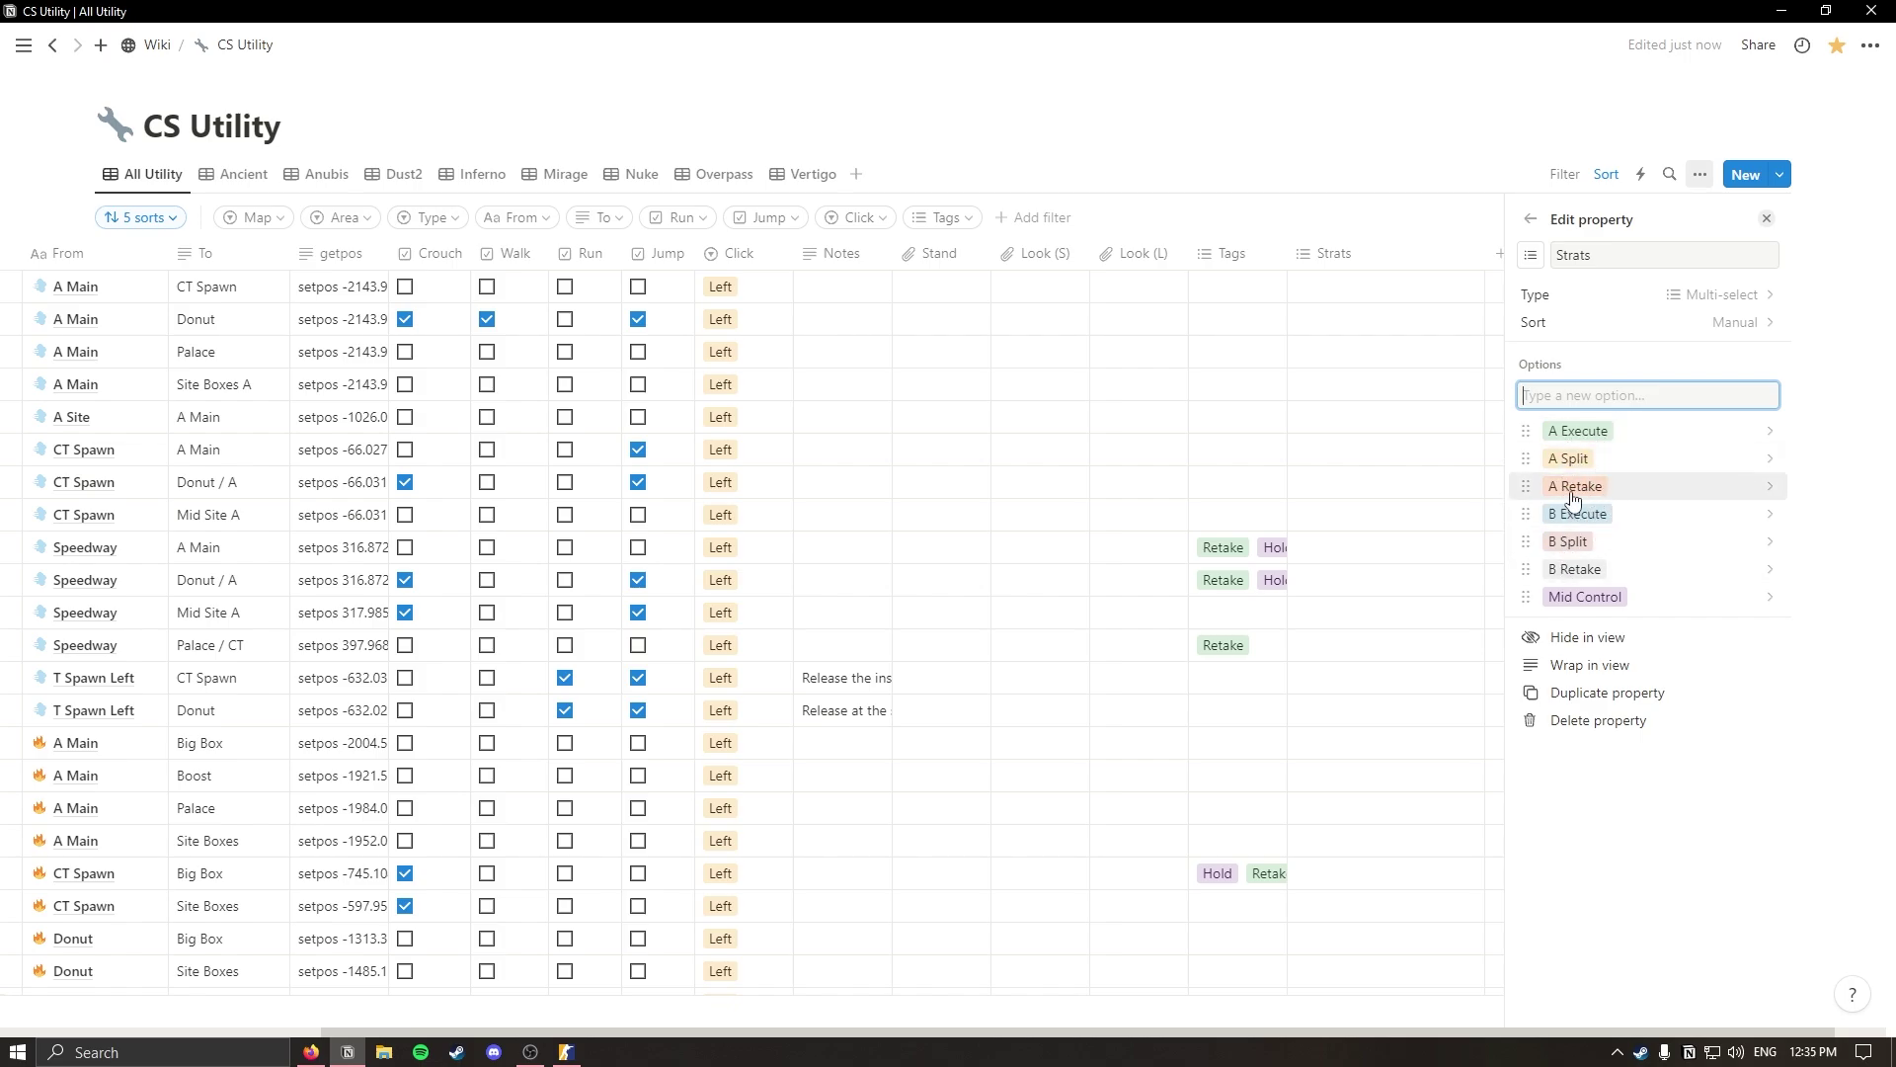
Narrow the Strats column and tag the Palace smoke row as A Execute.
key("Escape")
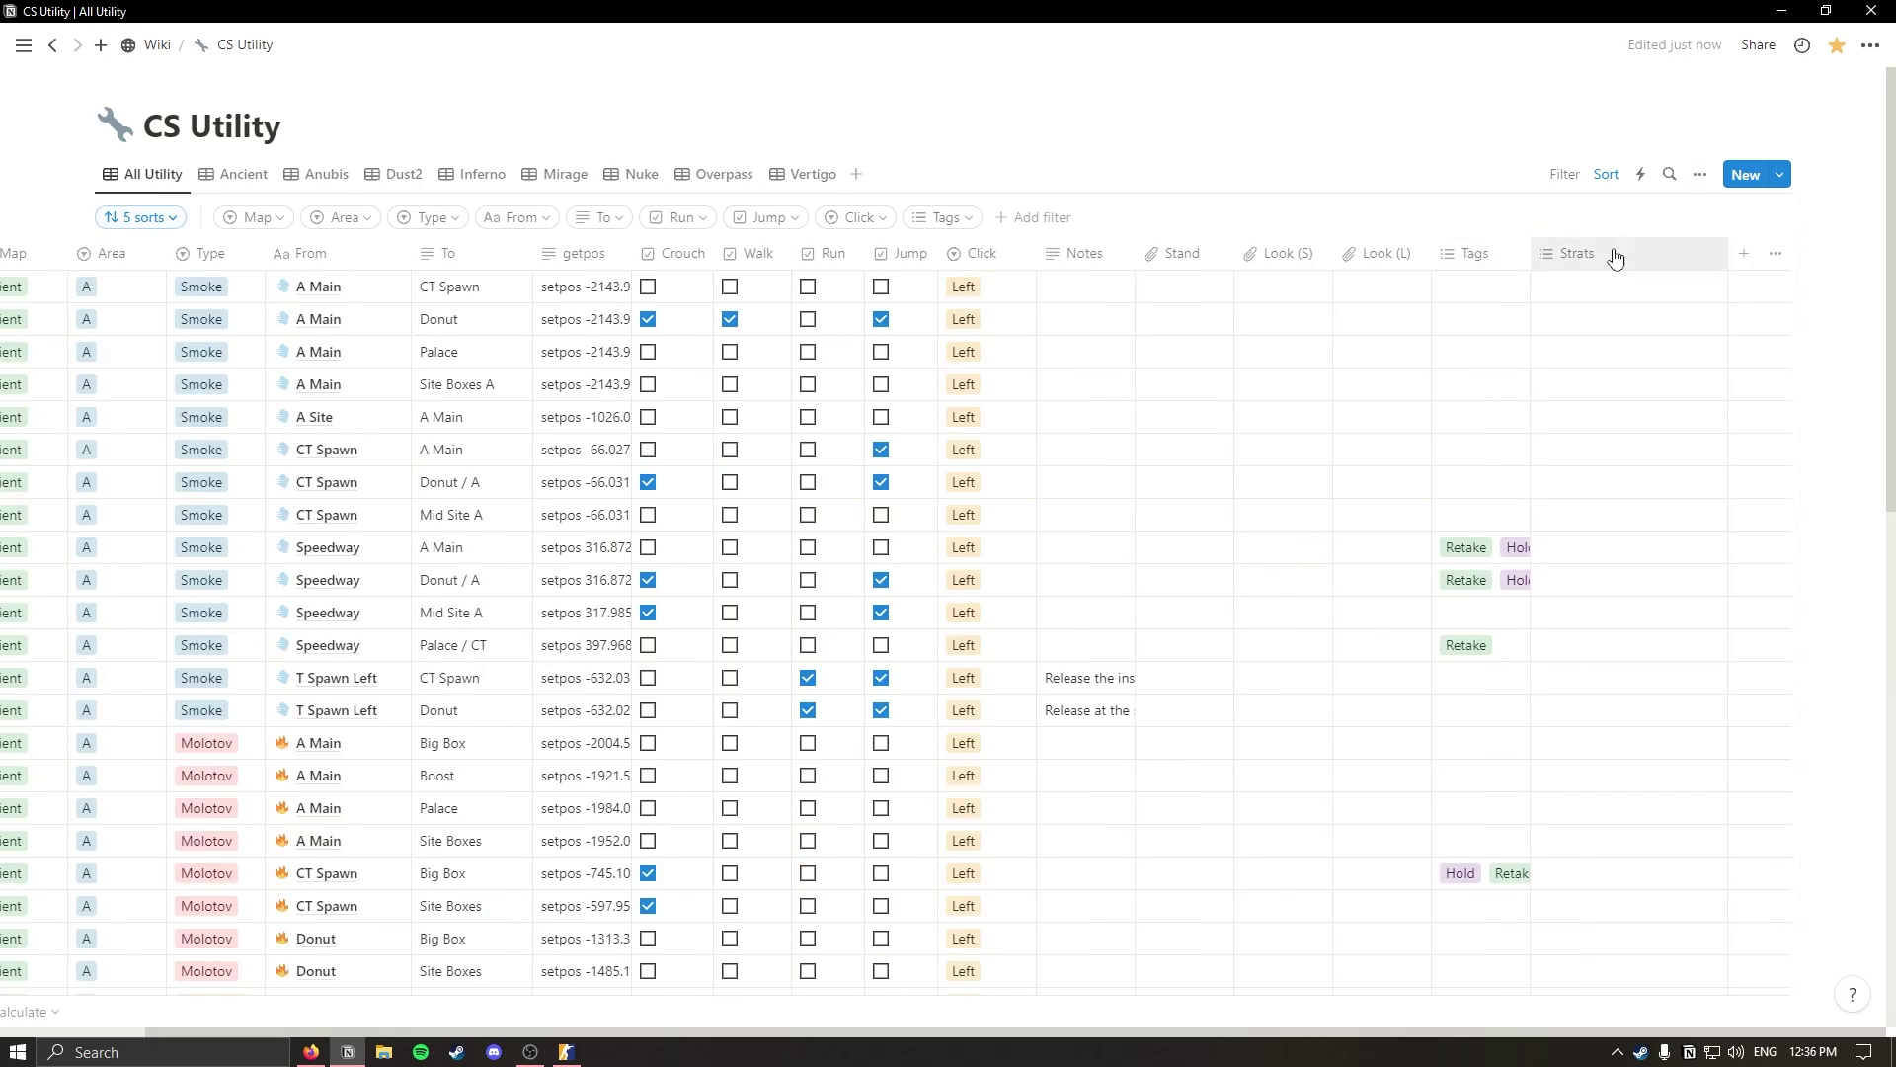
left_click_drag(1728, 252, 1629, 255)
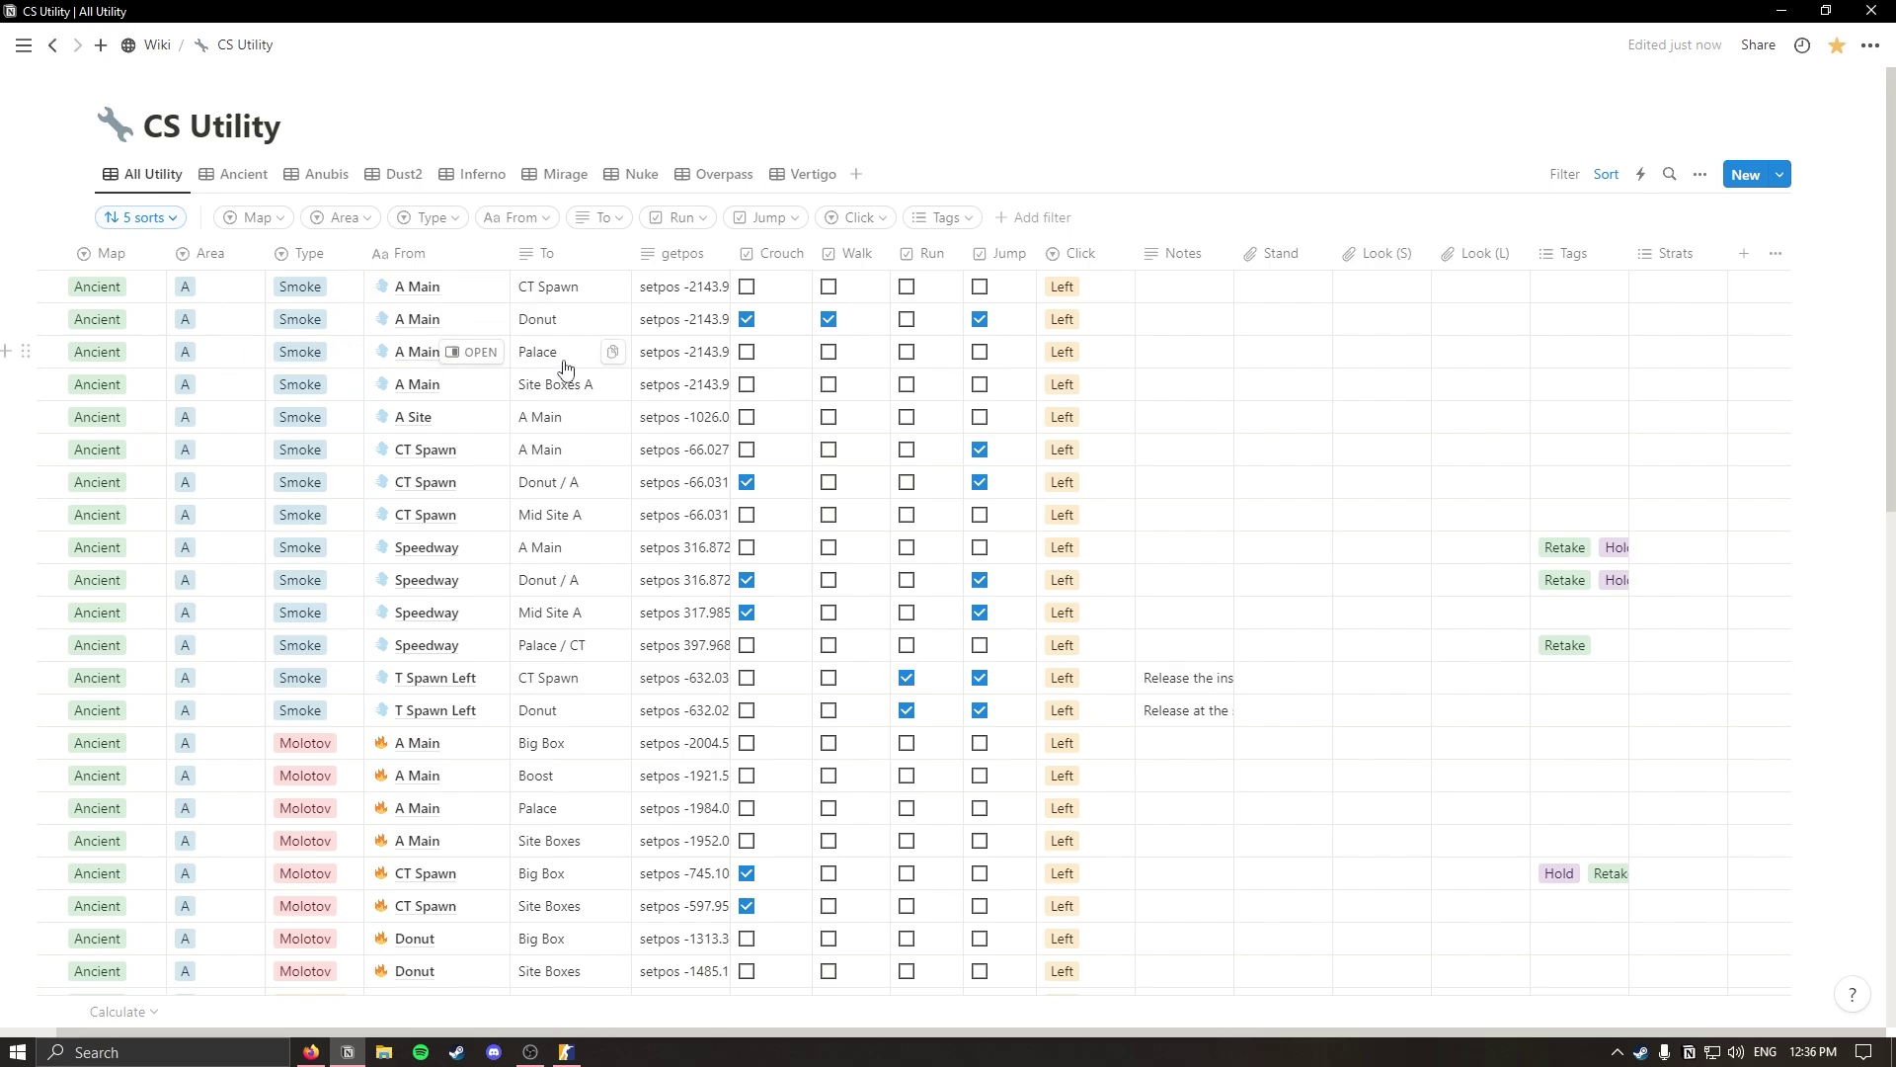
left_click(1667, 357)
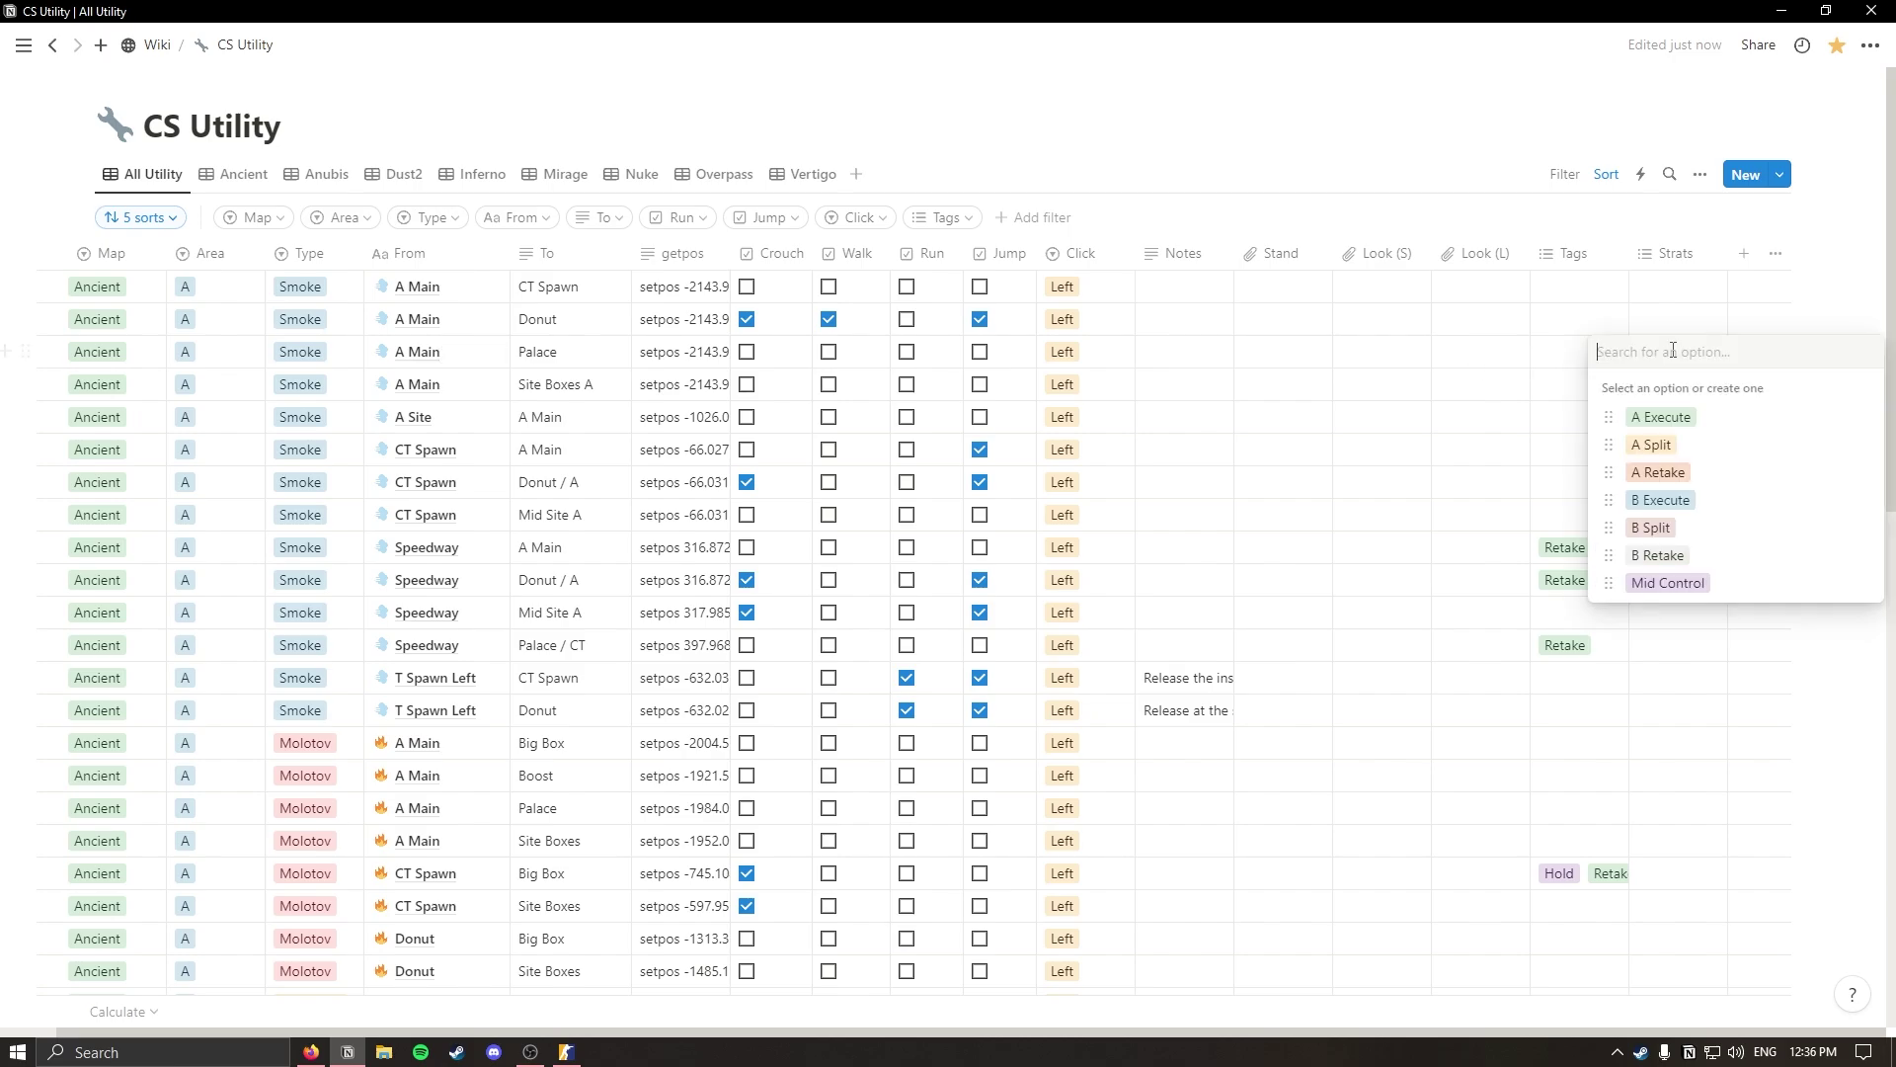
left_click(1667, 413)
key("Escape")
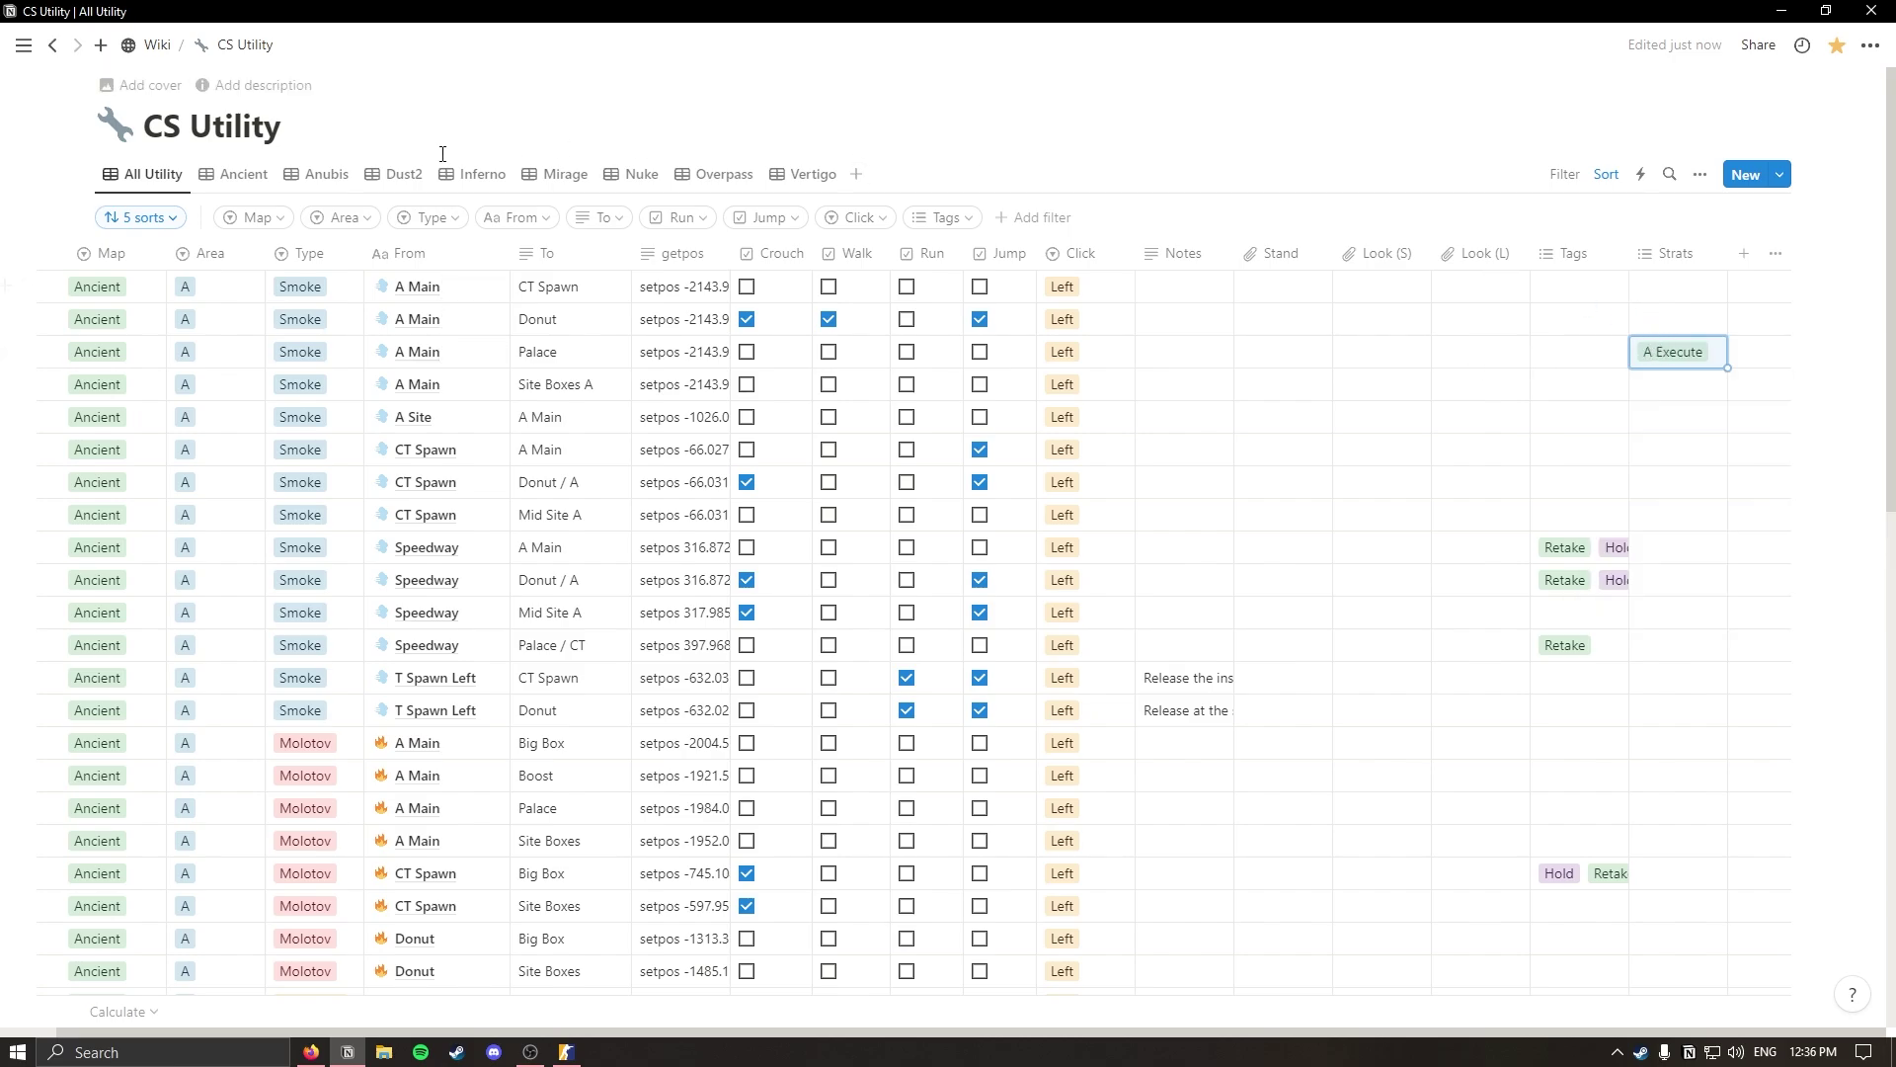
Try a Strats filter unchanged, then delete the Strats property and confirm.
left_click(1034, 218)
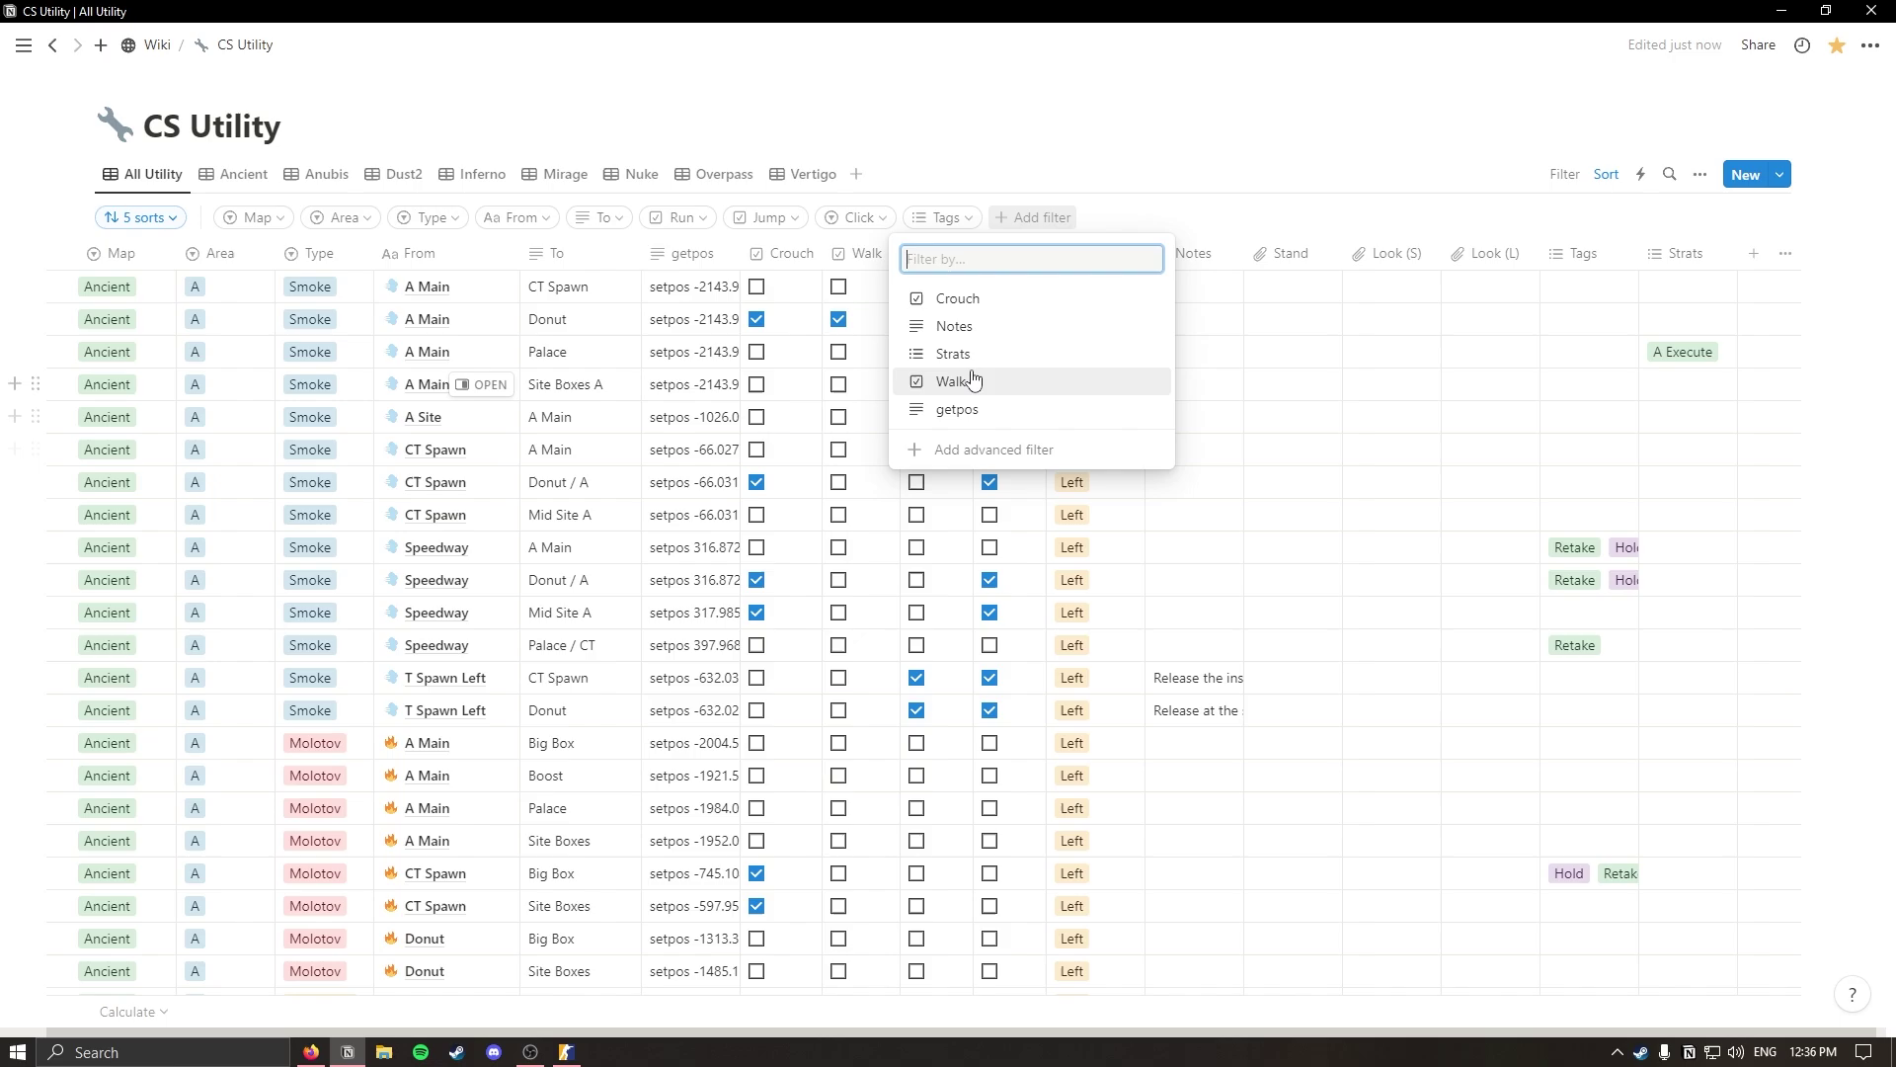
left_click(955, 354)
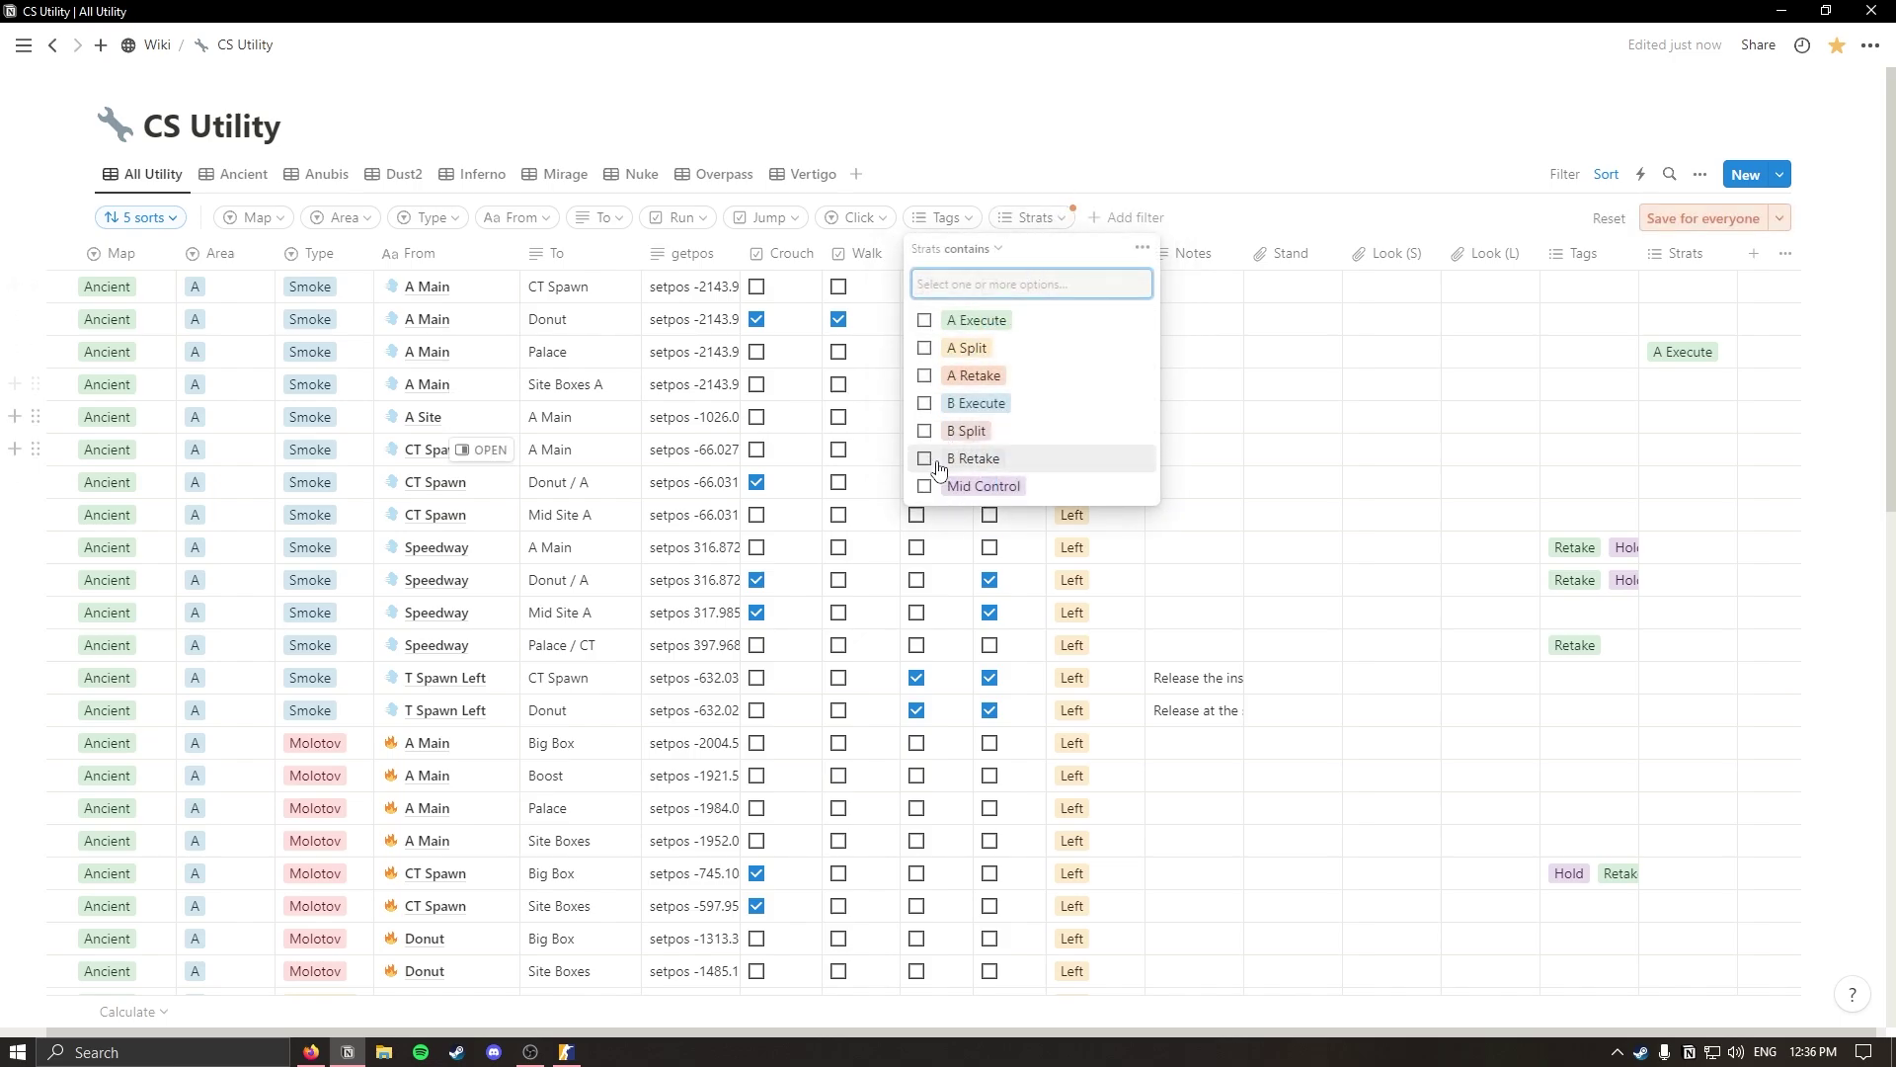
left_click(1124, 221)
left_click(1686, 253)
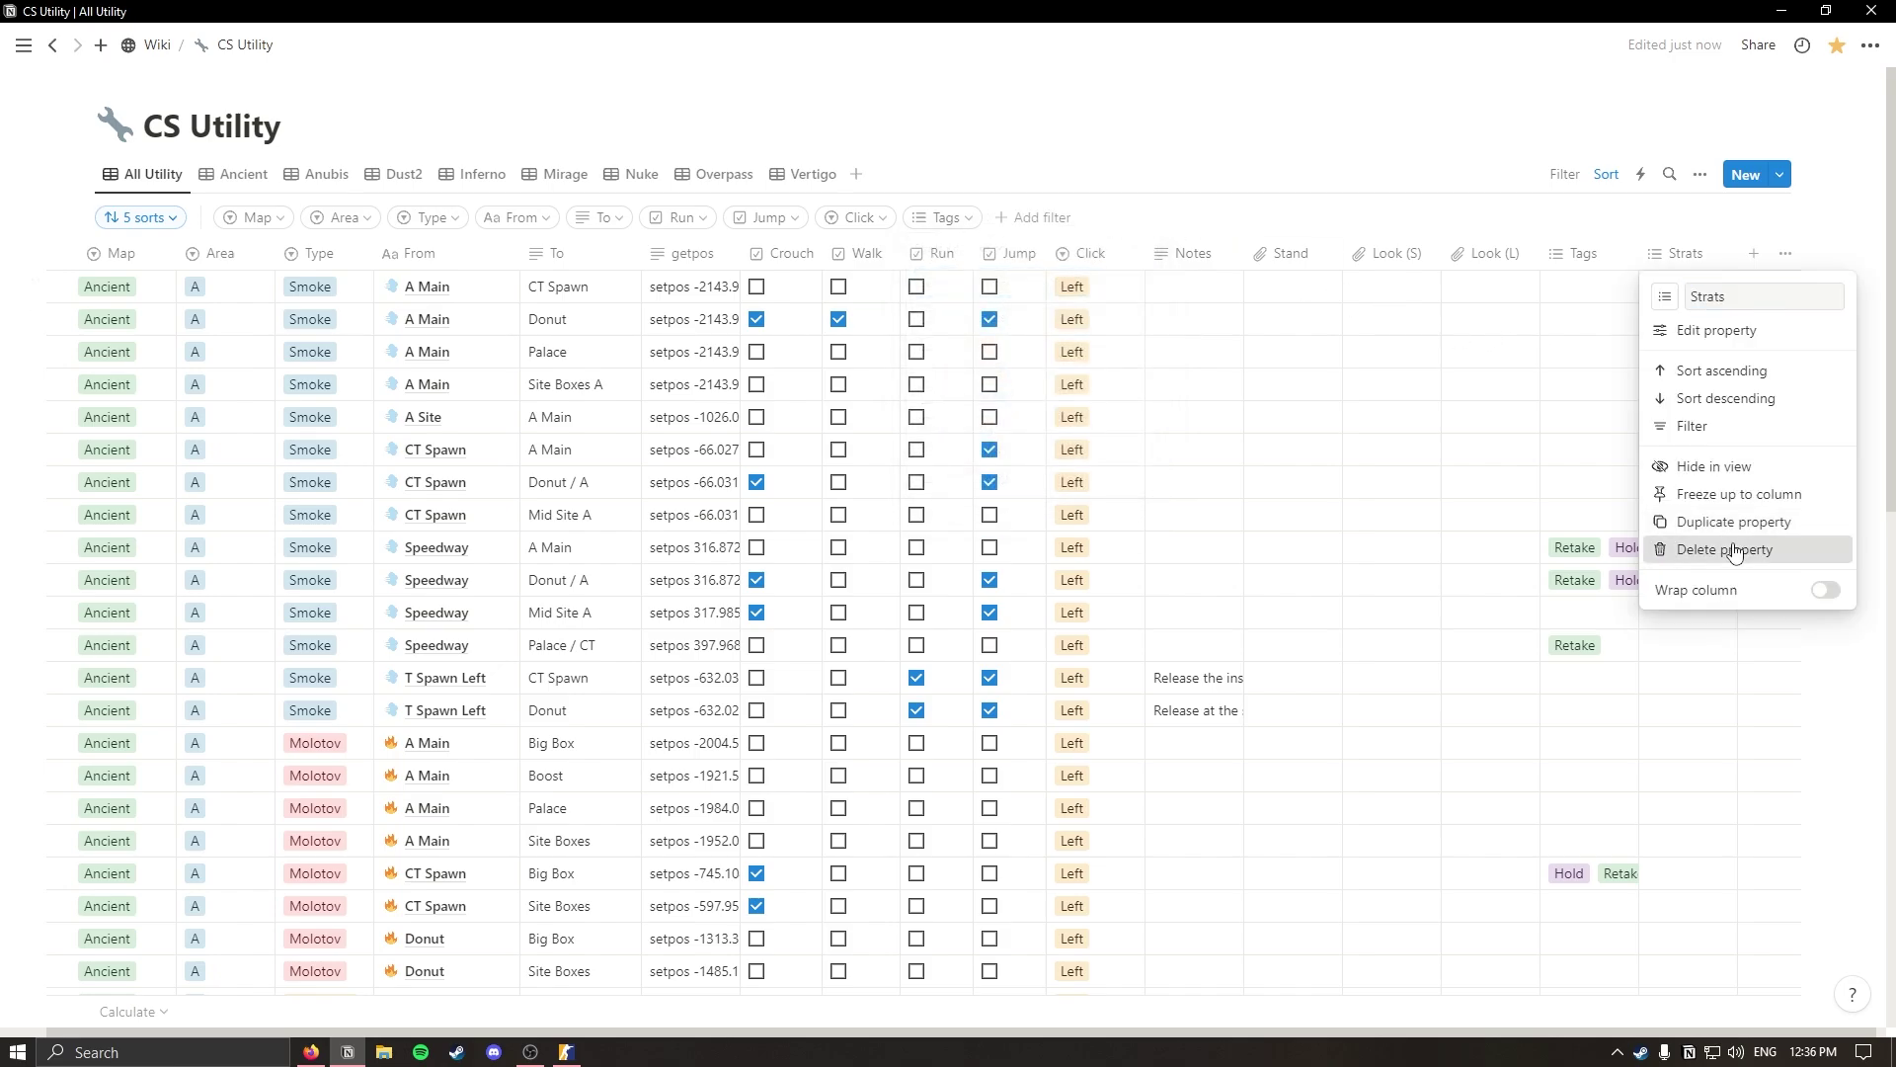
left_click(1744, 665)
left_click(1084, 544)
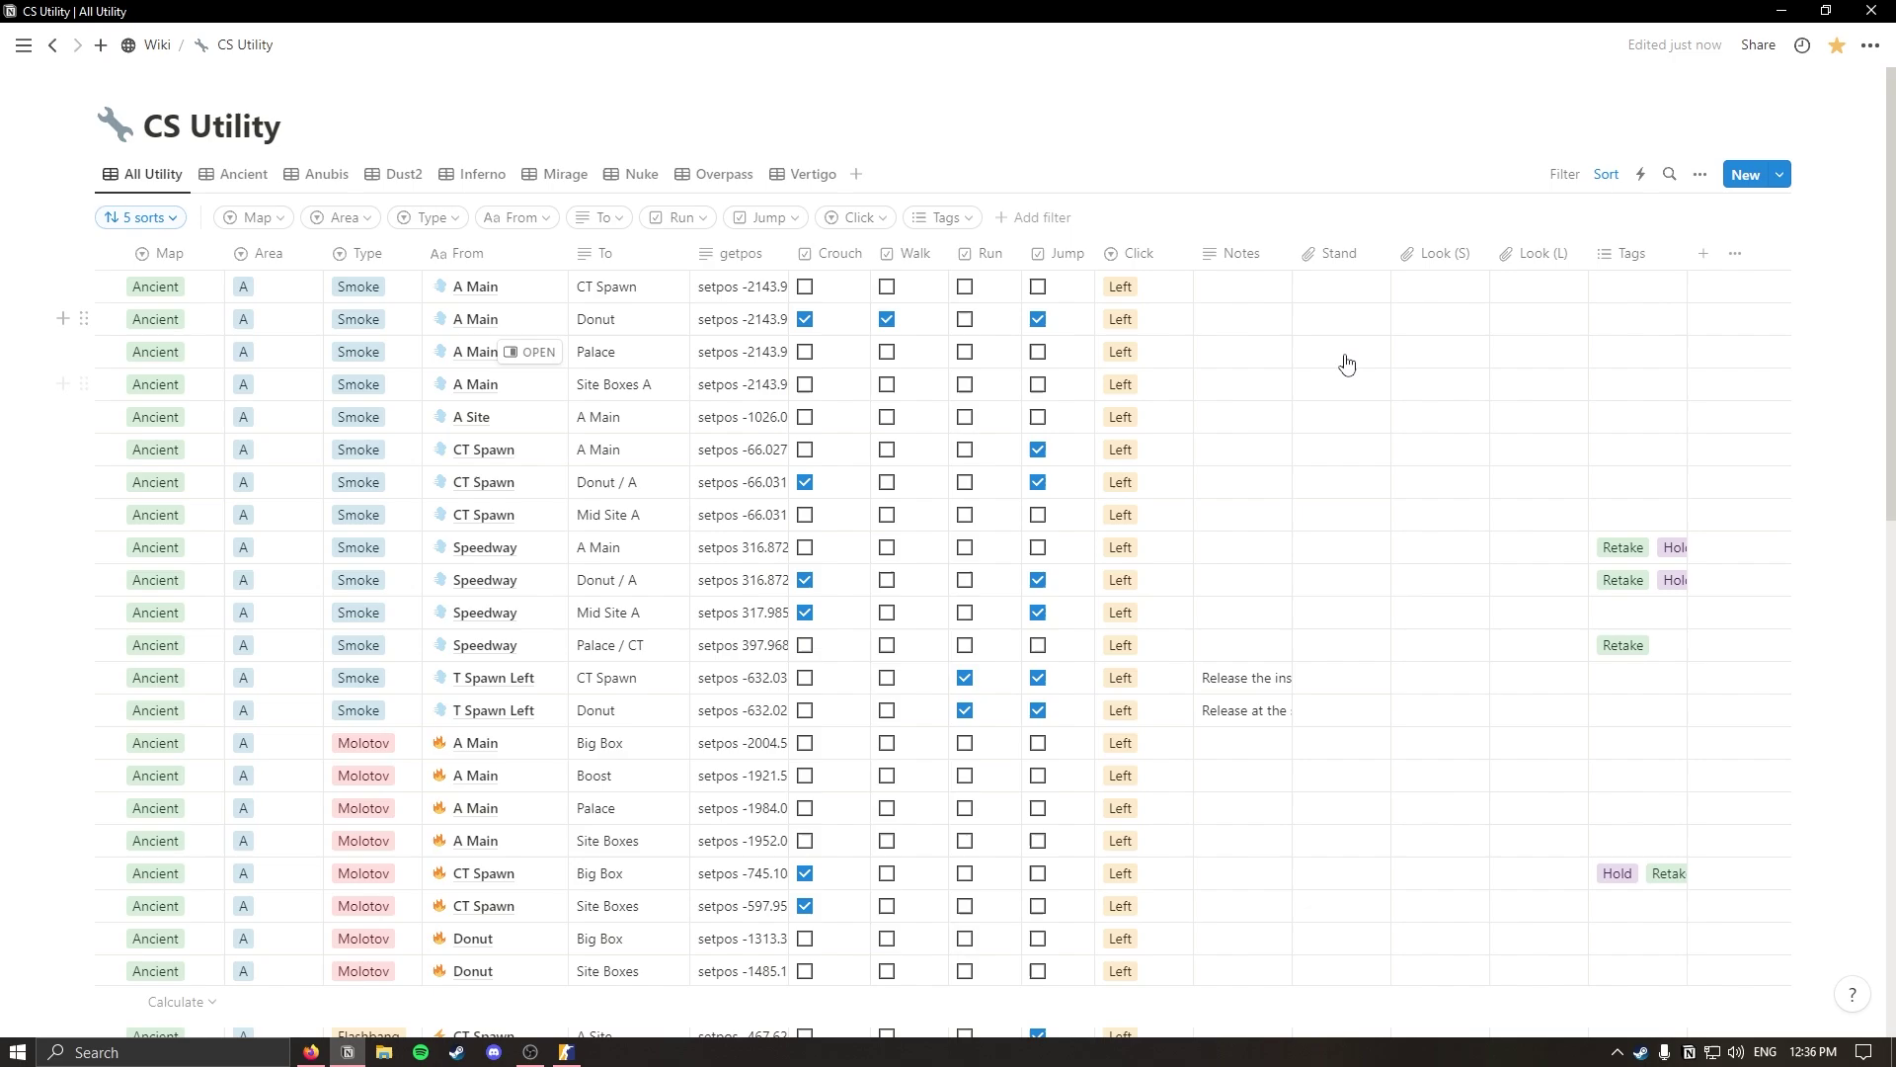
Open and collapse the sidebar, check Firefox, then lock the workspace sidebar open.
left_click(20, 46)
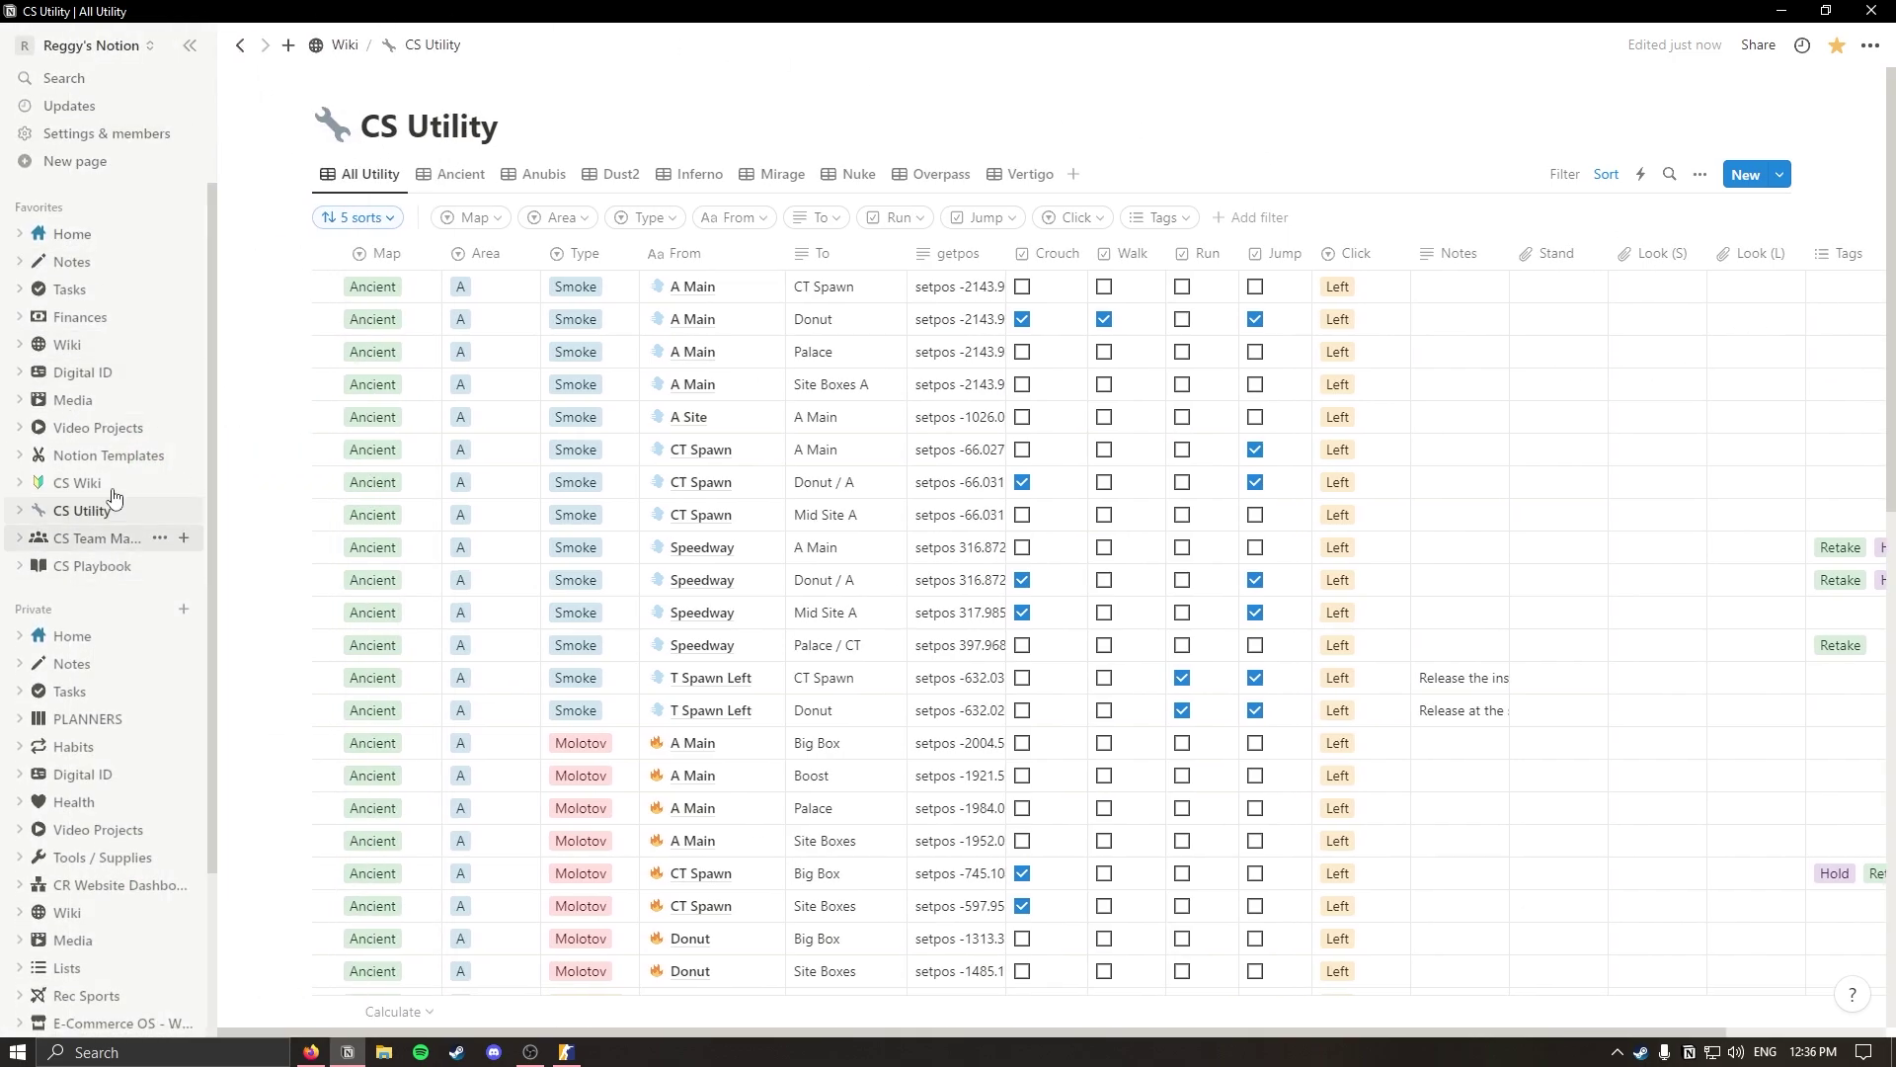
left_click(188, 51)
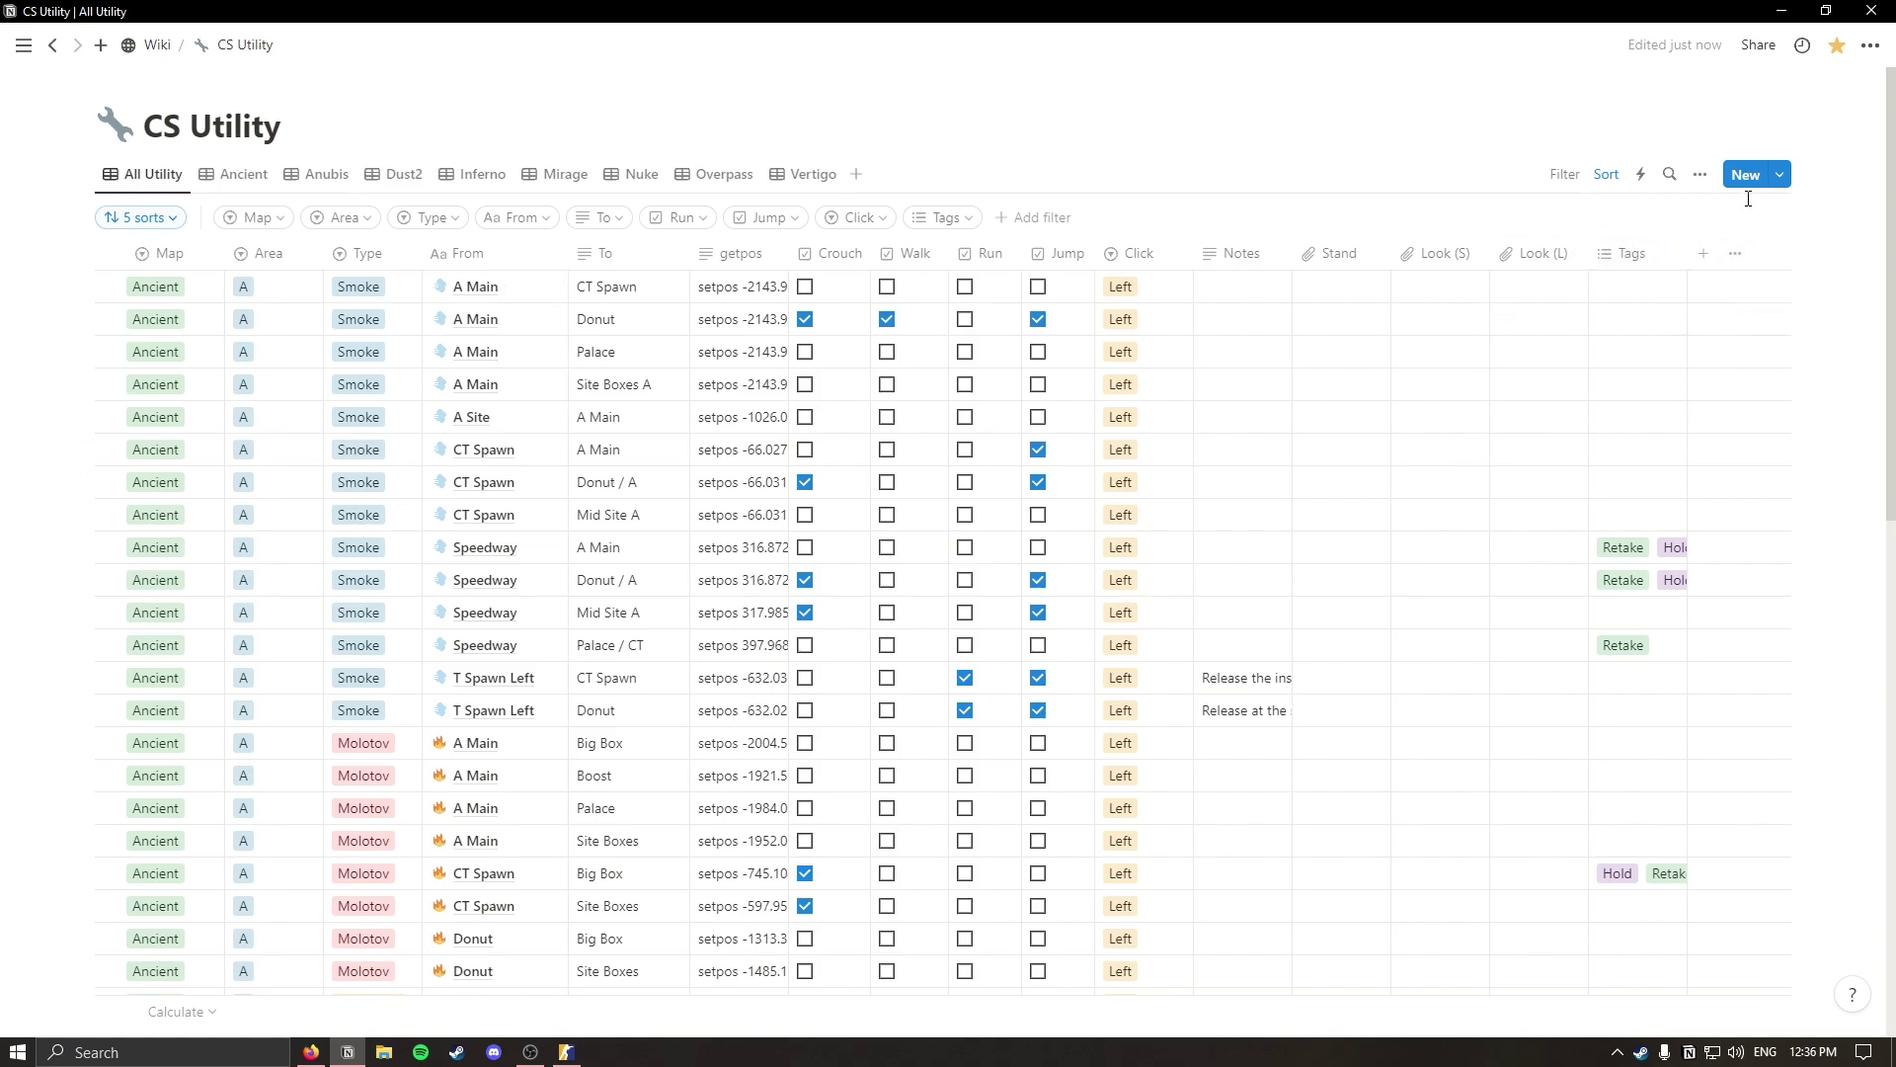
key("alt+Tab")
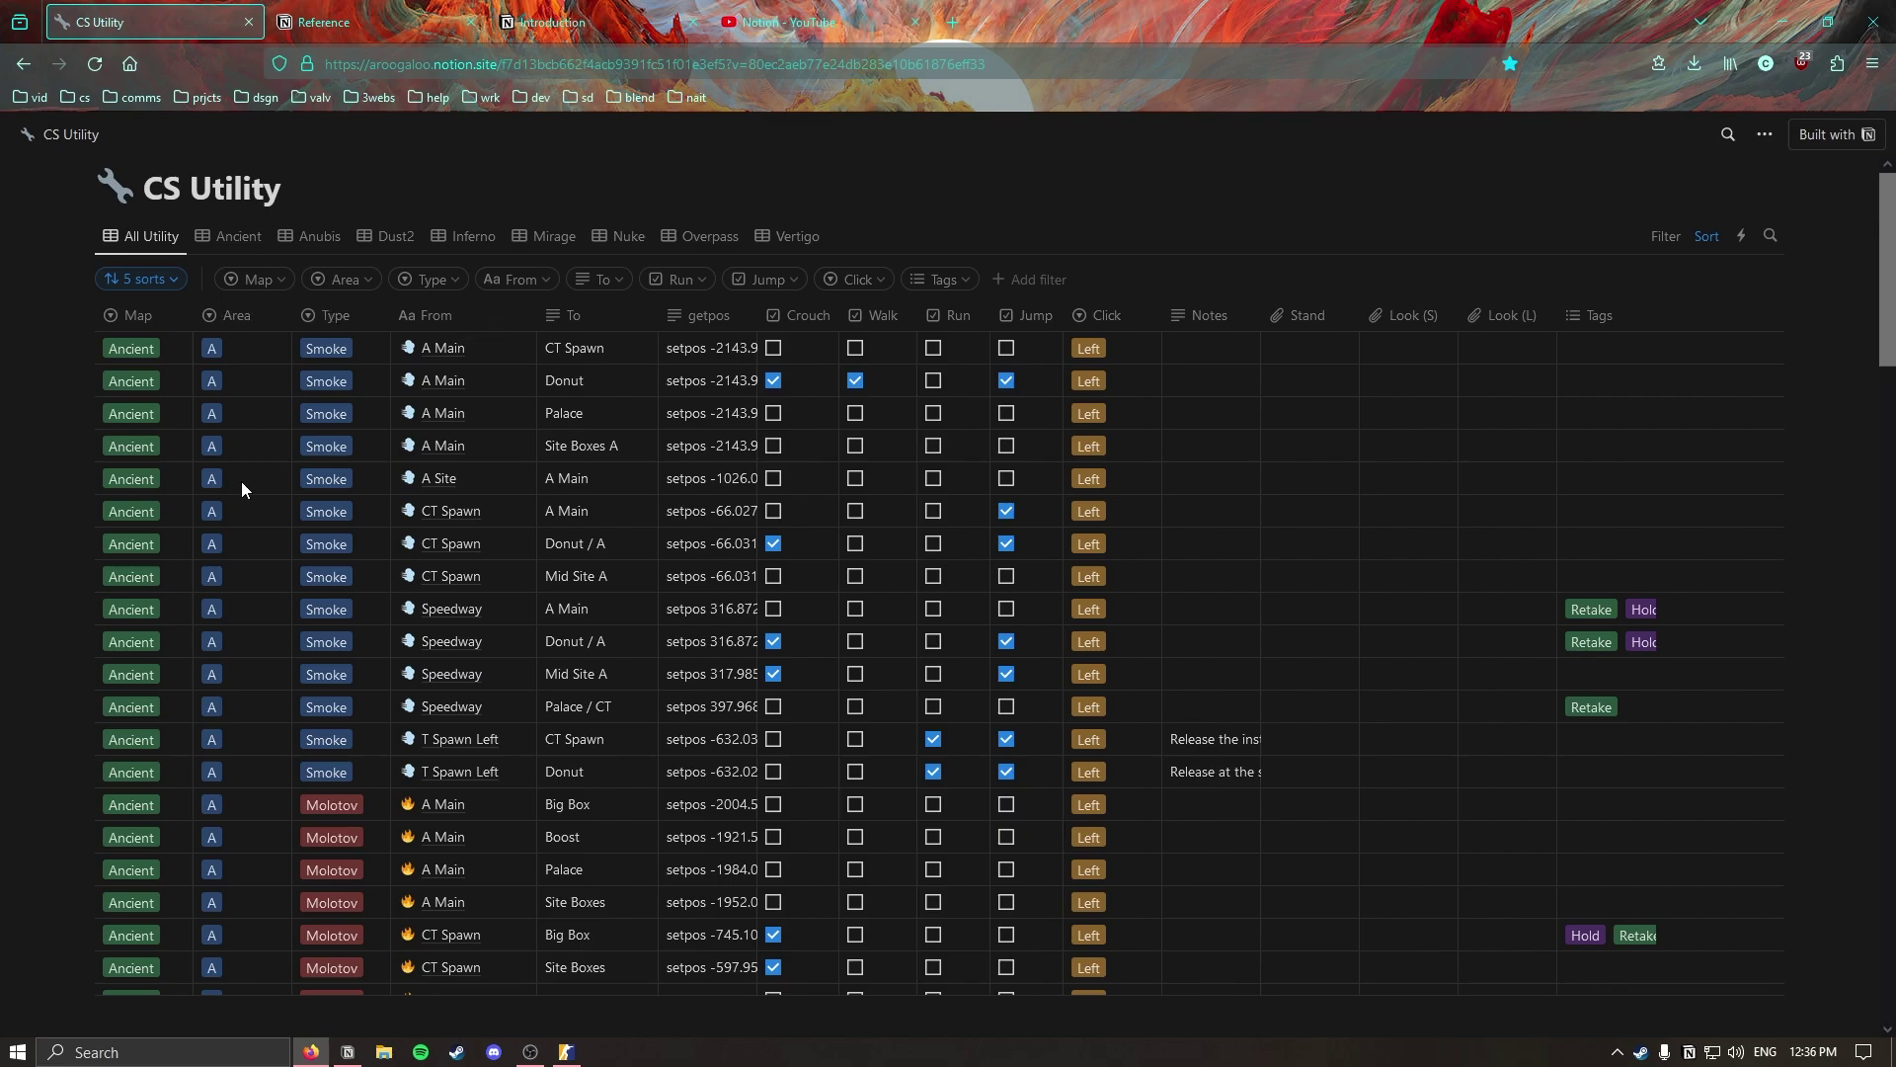
key("alt+Tab")
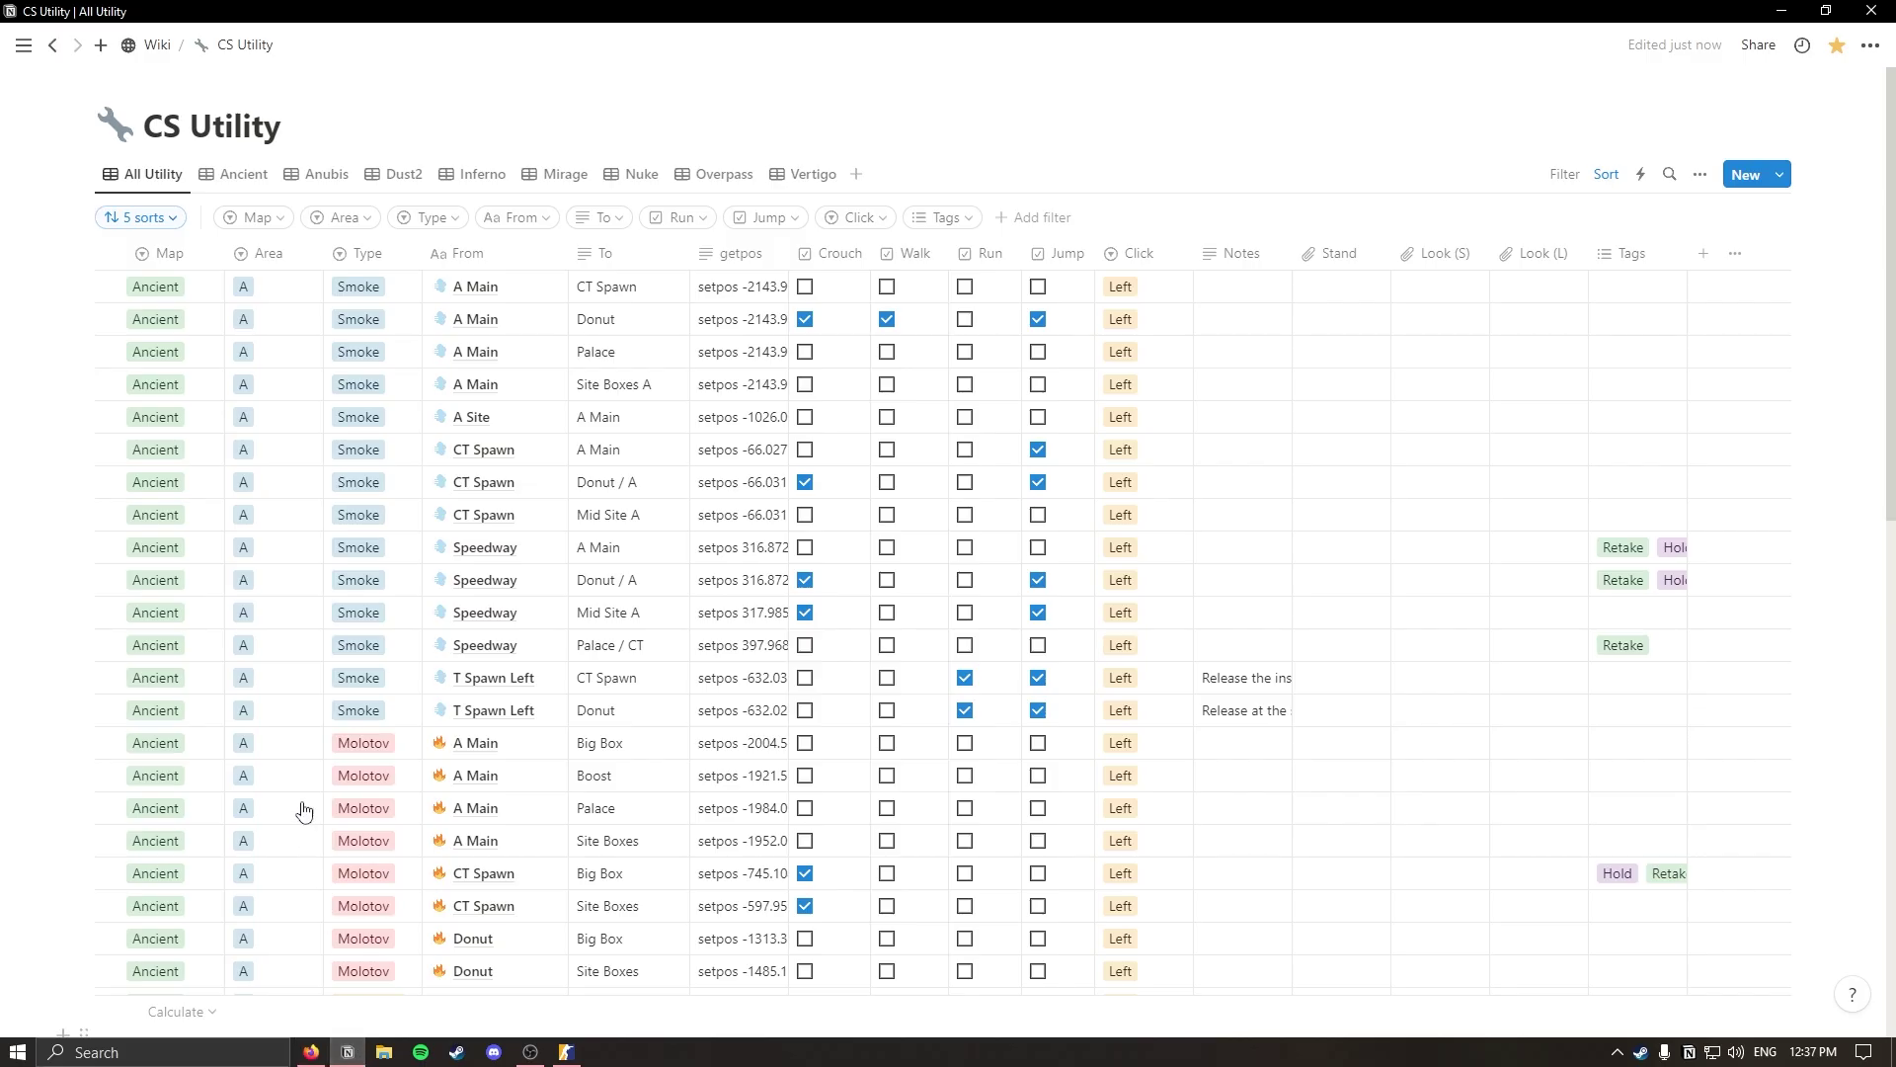
mouse_move(24, 44)
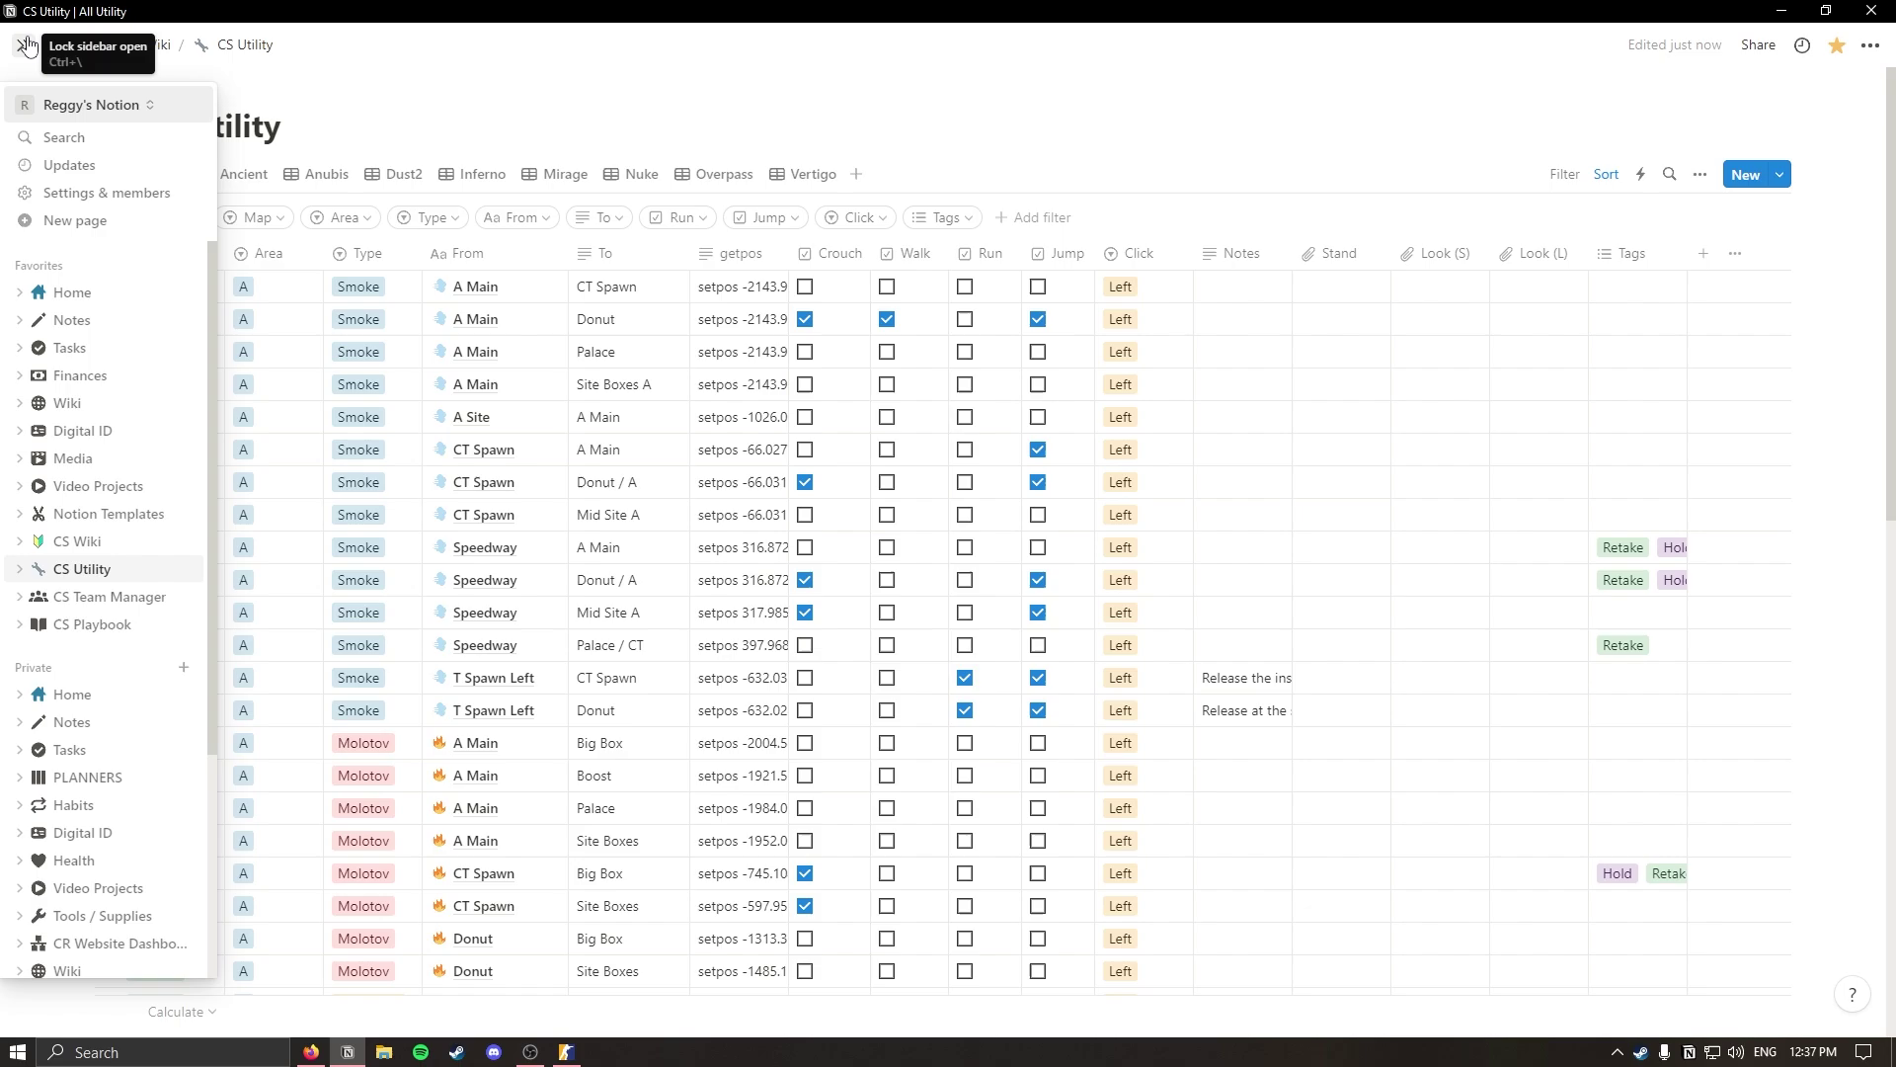
left_click(25, 45)
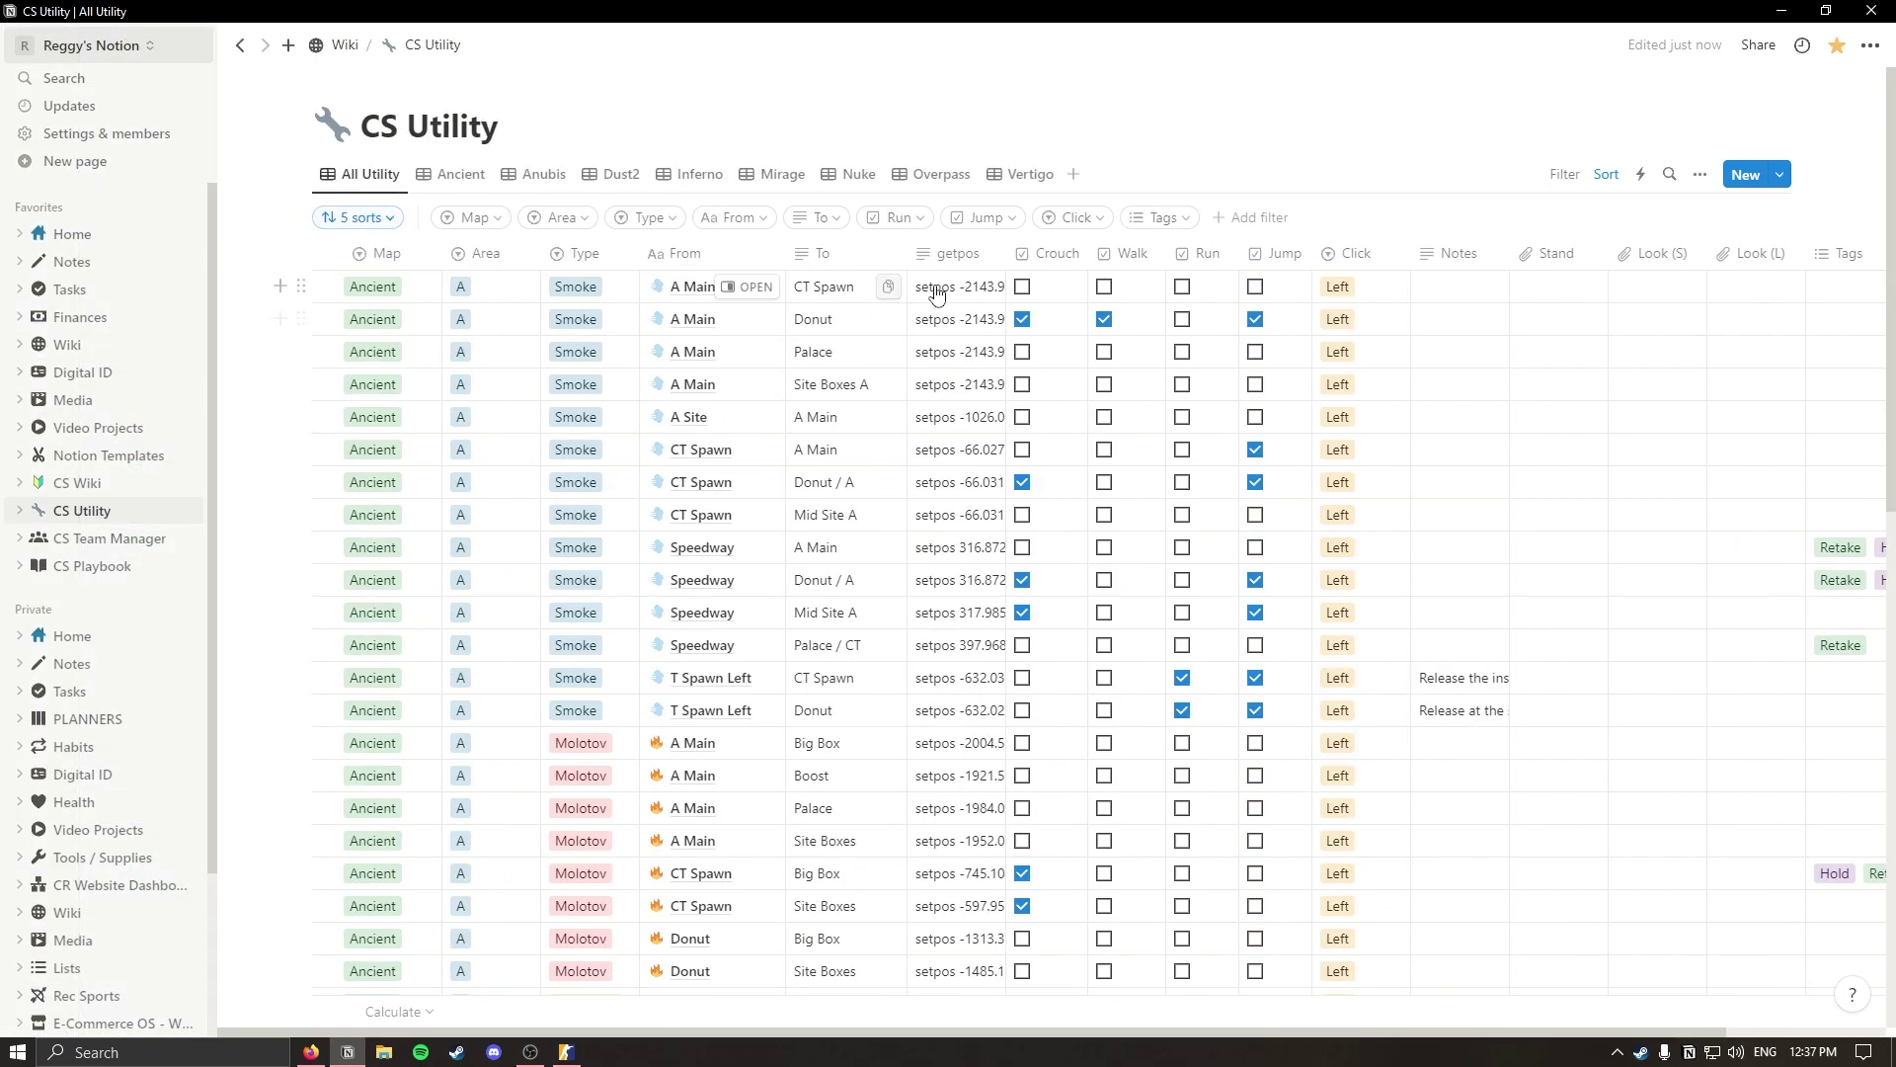
Add a row to CS Playbook's Strategies table and follow its Utility relation to CS Utility.
left_click(92, 565)
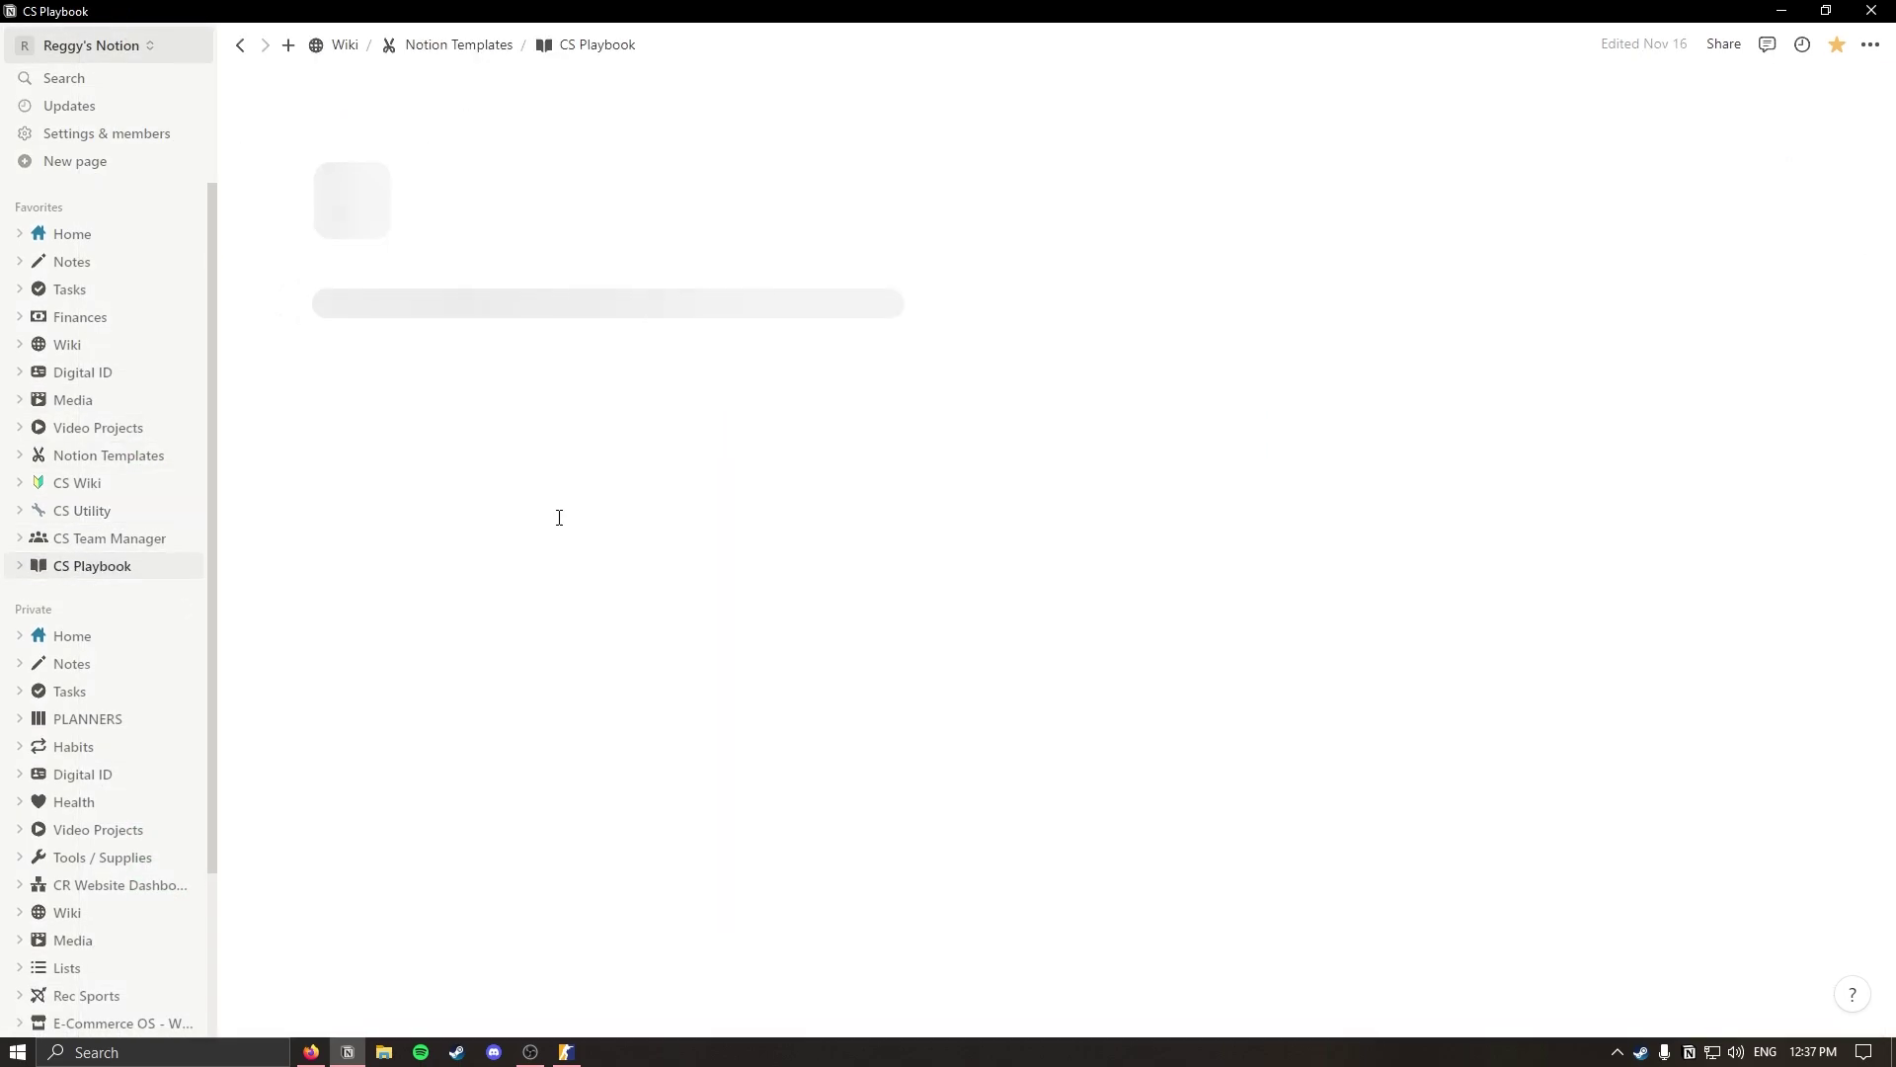
scroll(915, 348, "down", 4)
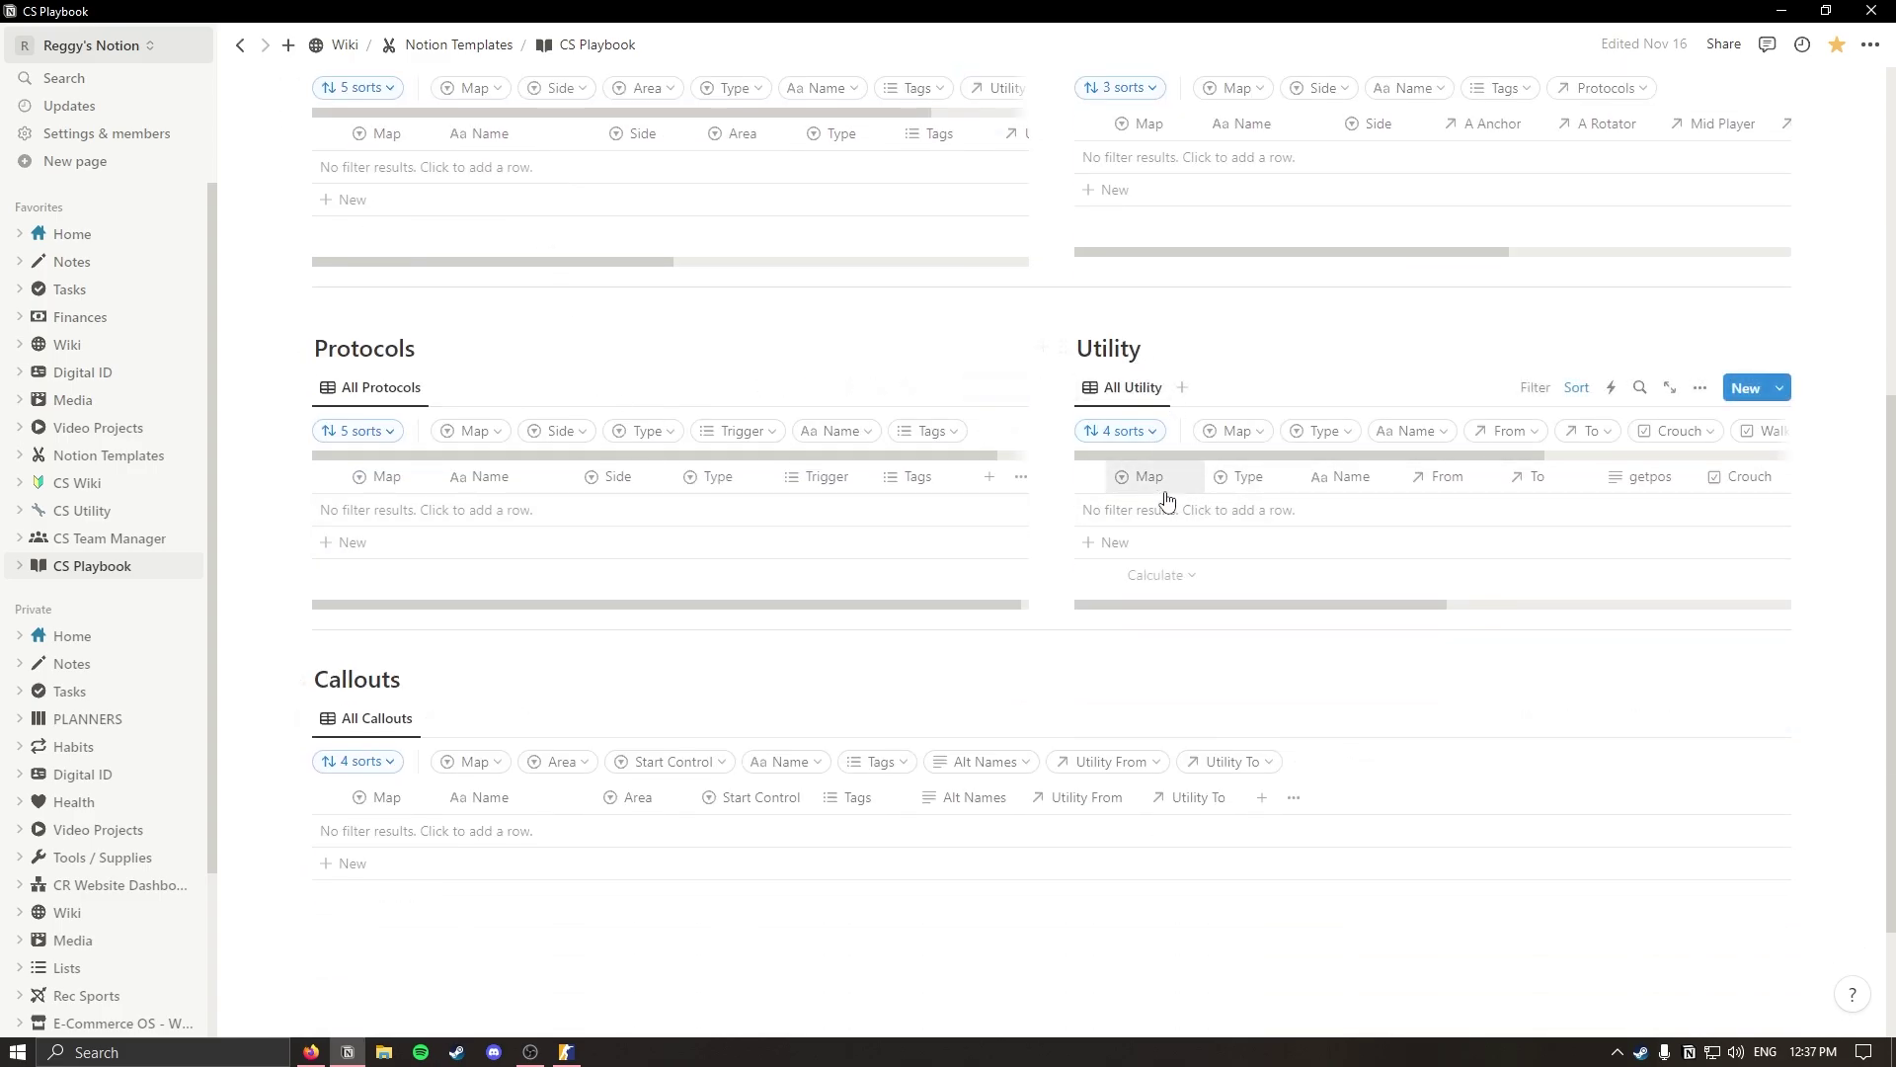
scroll(446, 453, "up", 4)
scroll(898, 550, "right", 5)
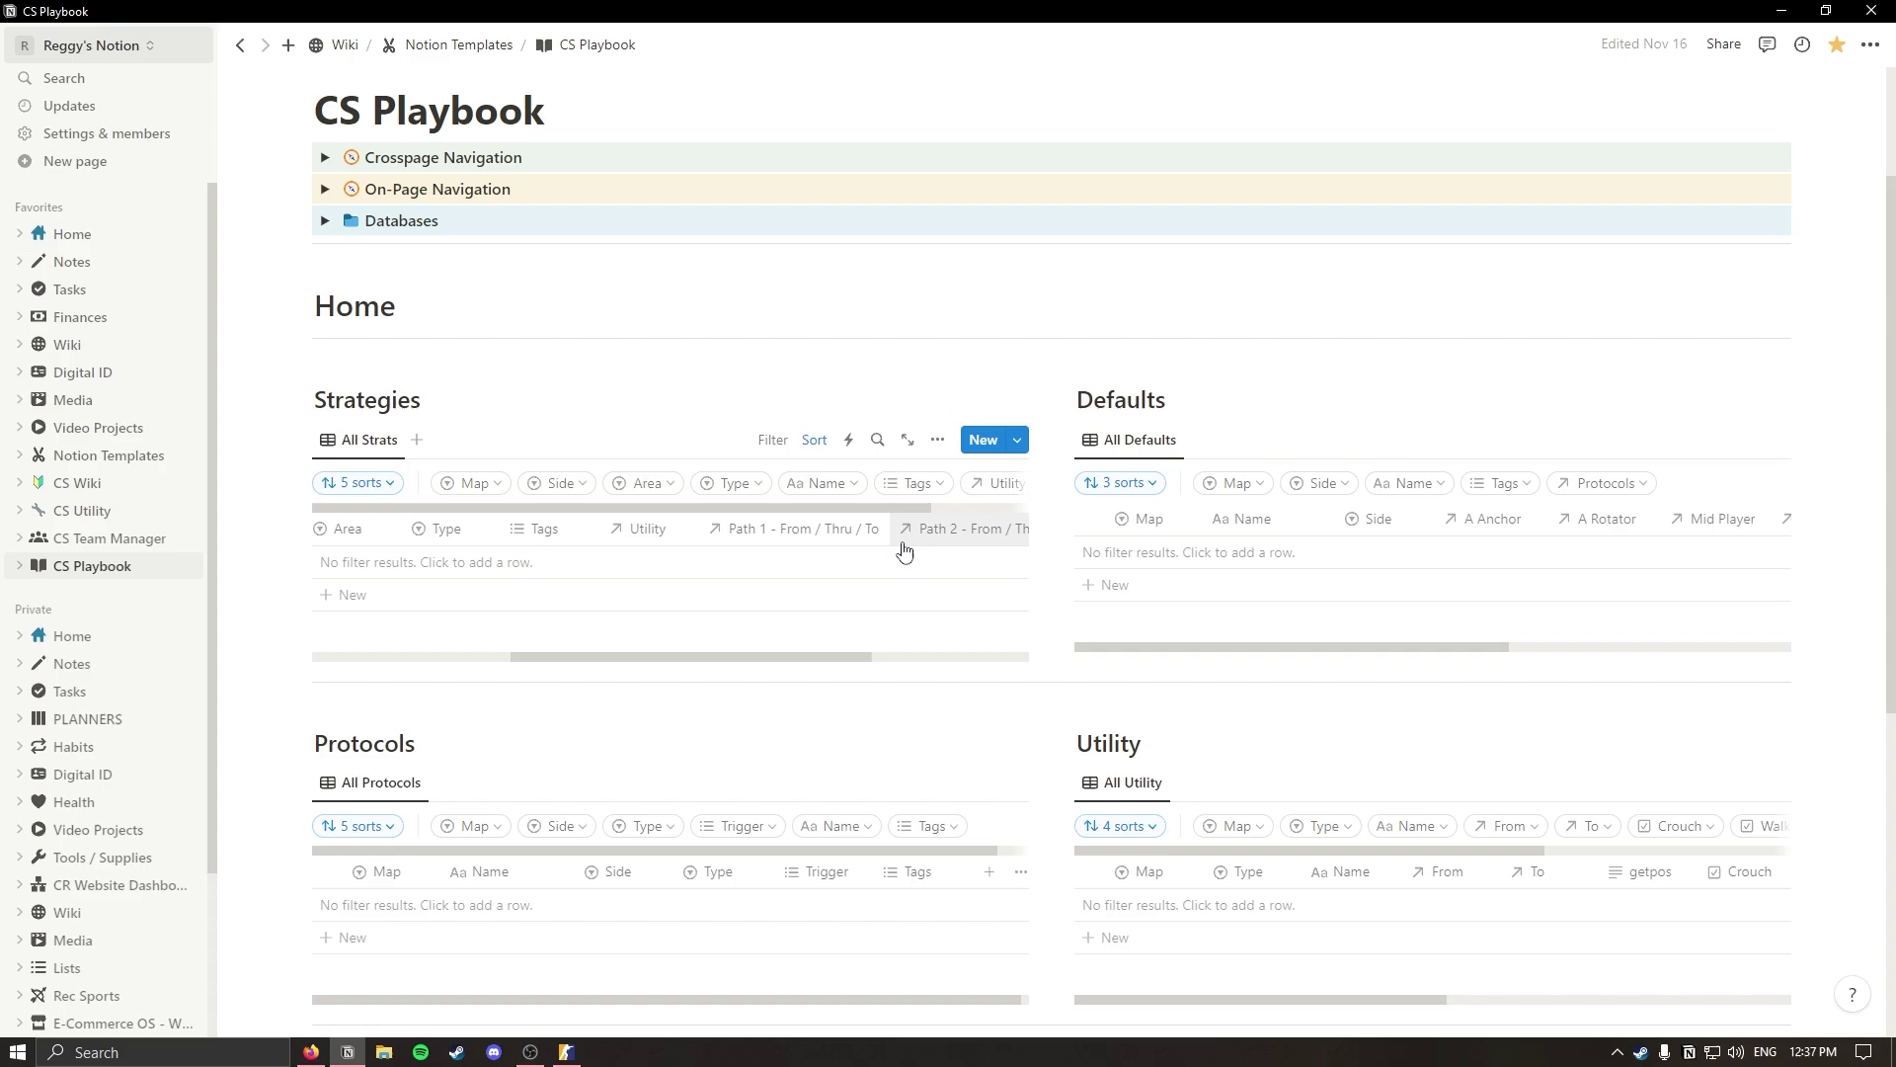
left_click(844, 560)
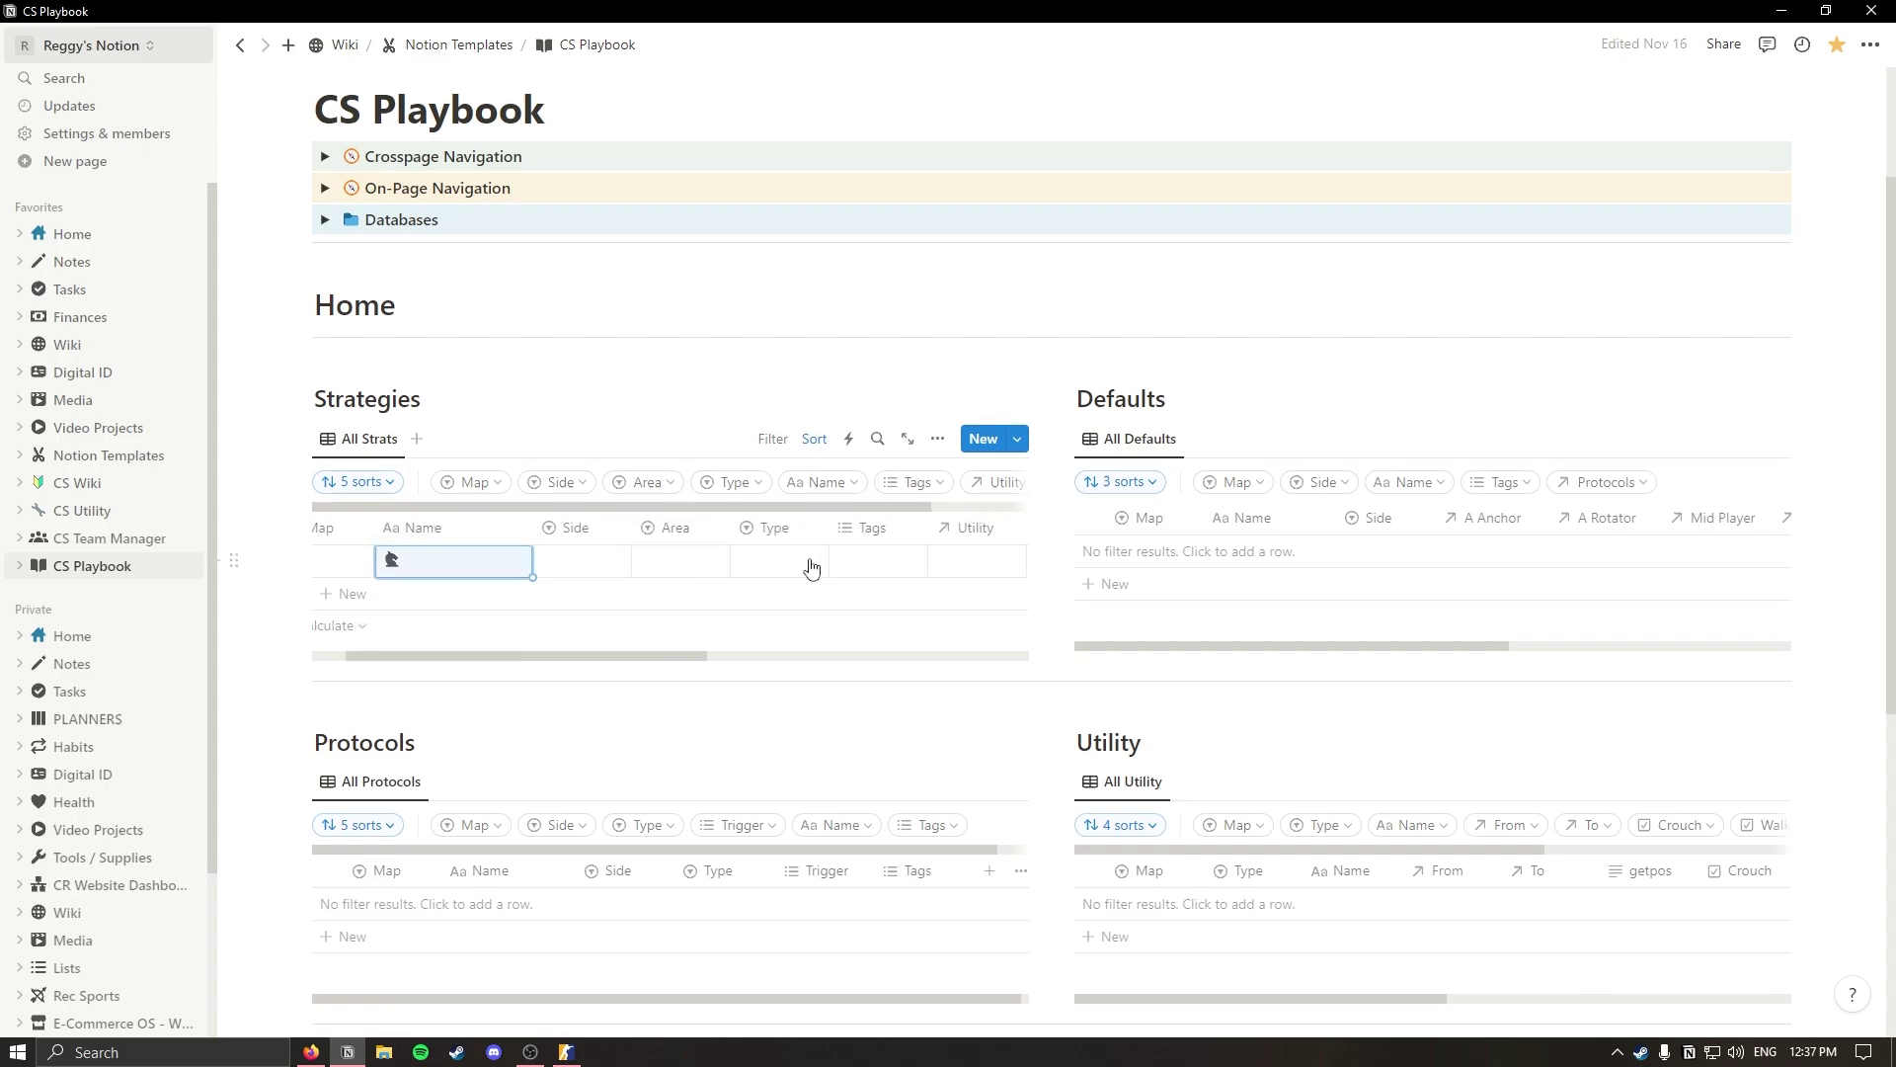
scroll(839, 494, "down", 2)
left_click(977, 364)
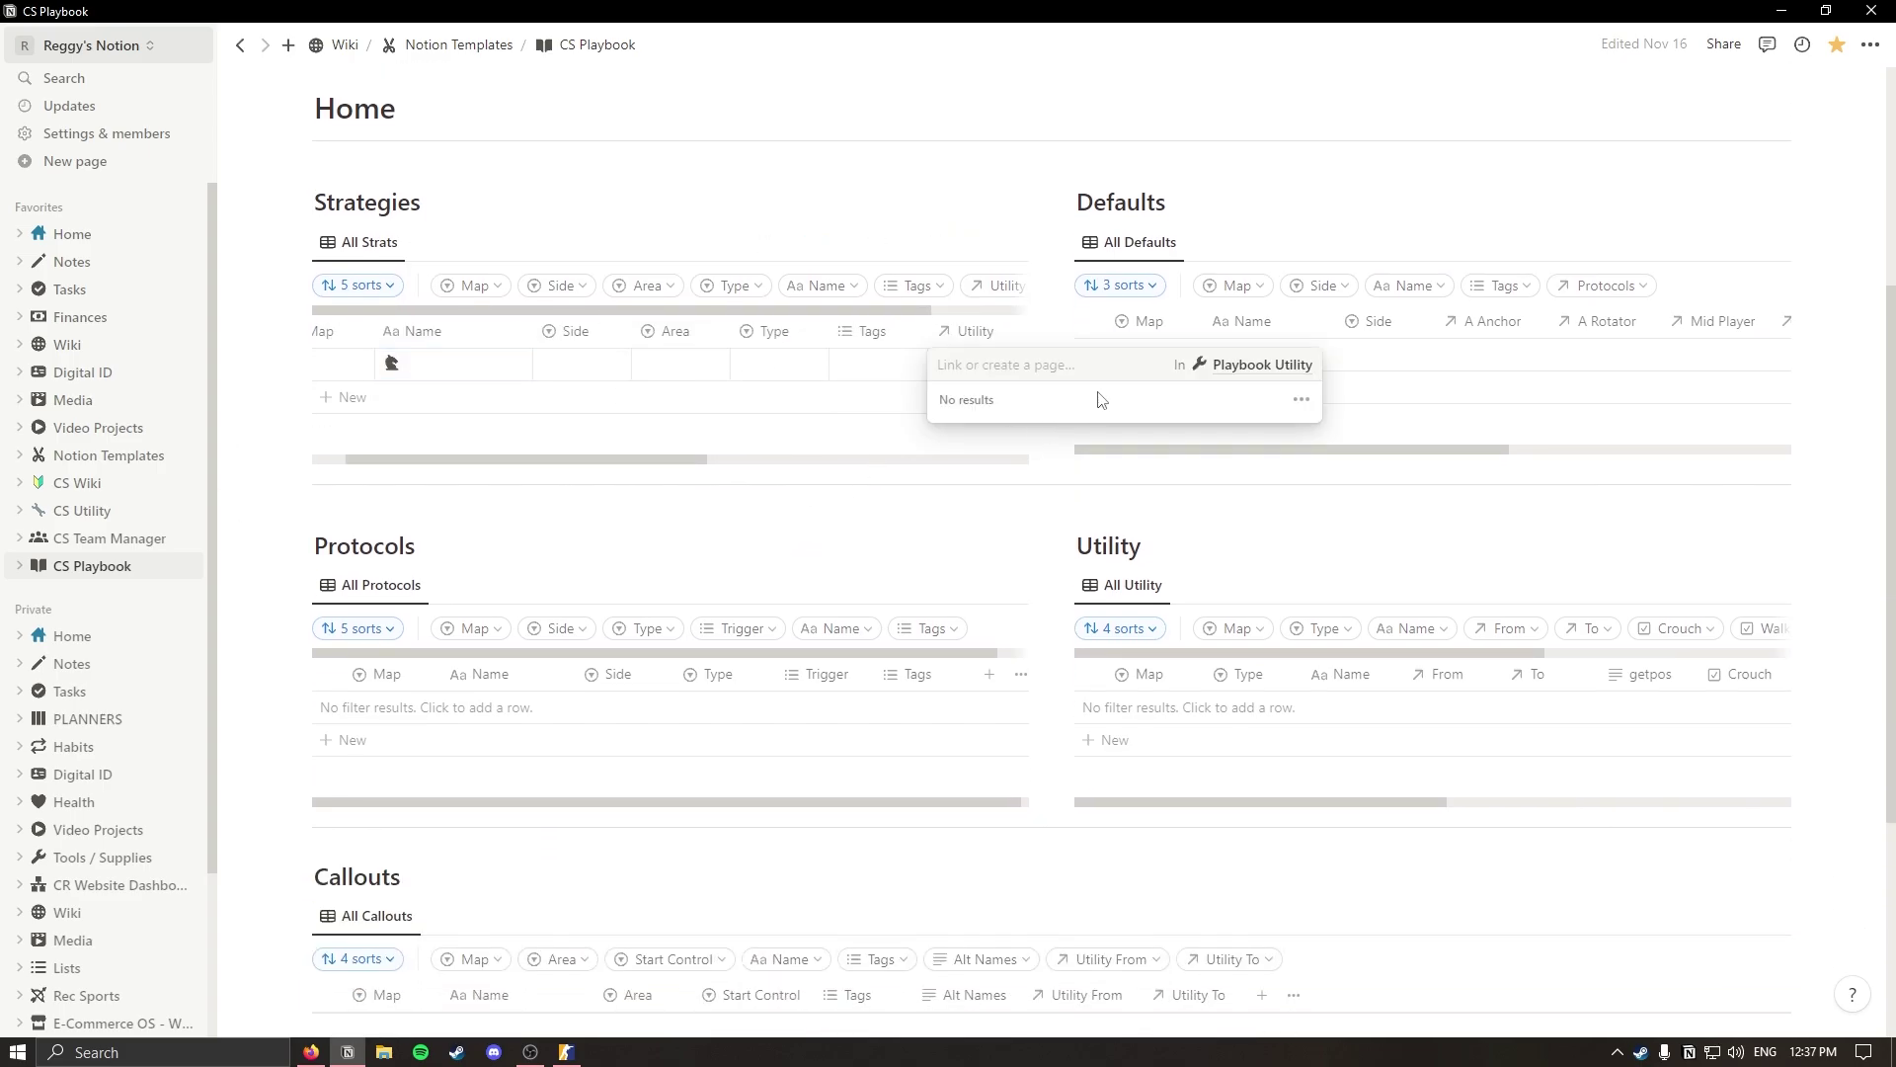
left_click(1262, 364)
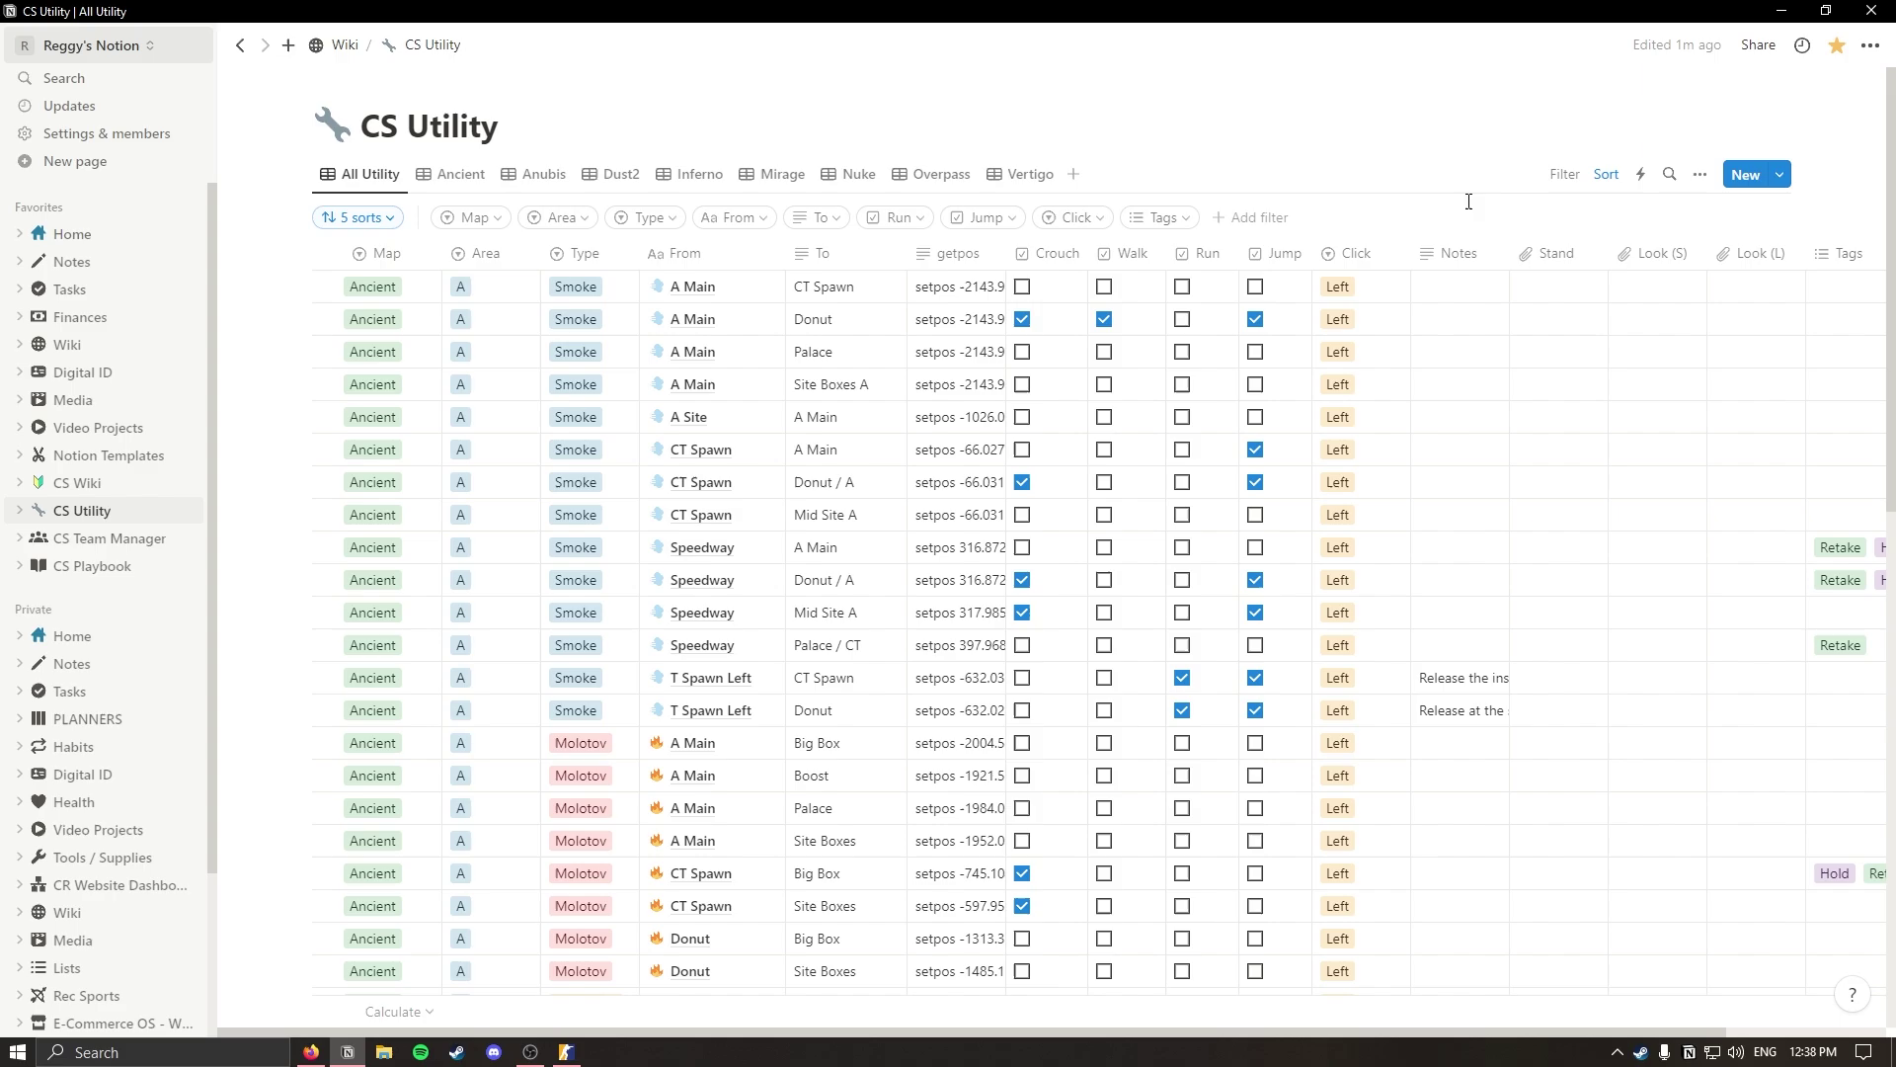
Show the published CS Utility page in Firefox, review its five sorts, and scroll the table.
left_click(311, 1051)
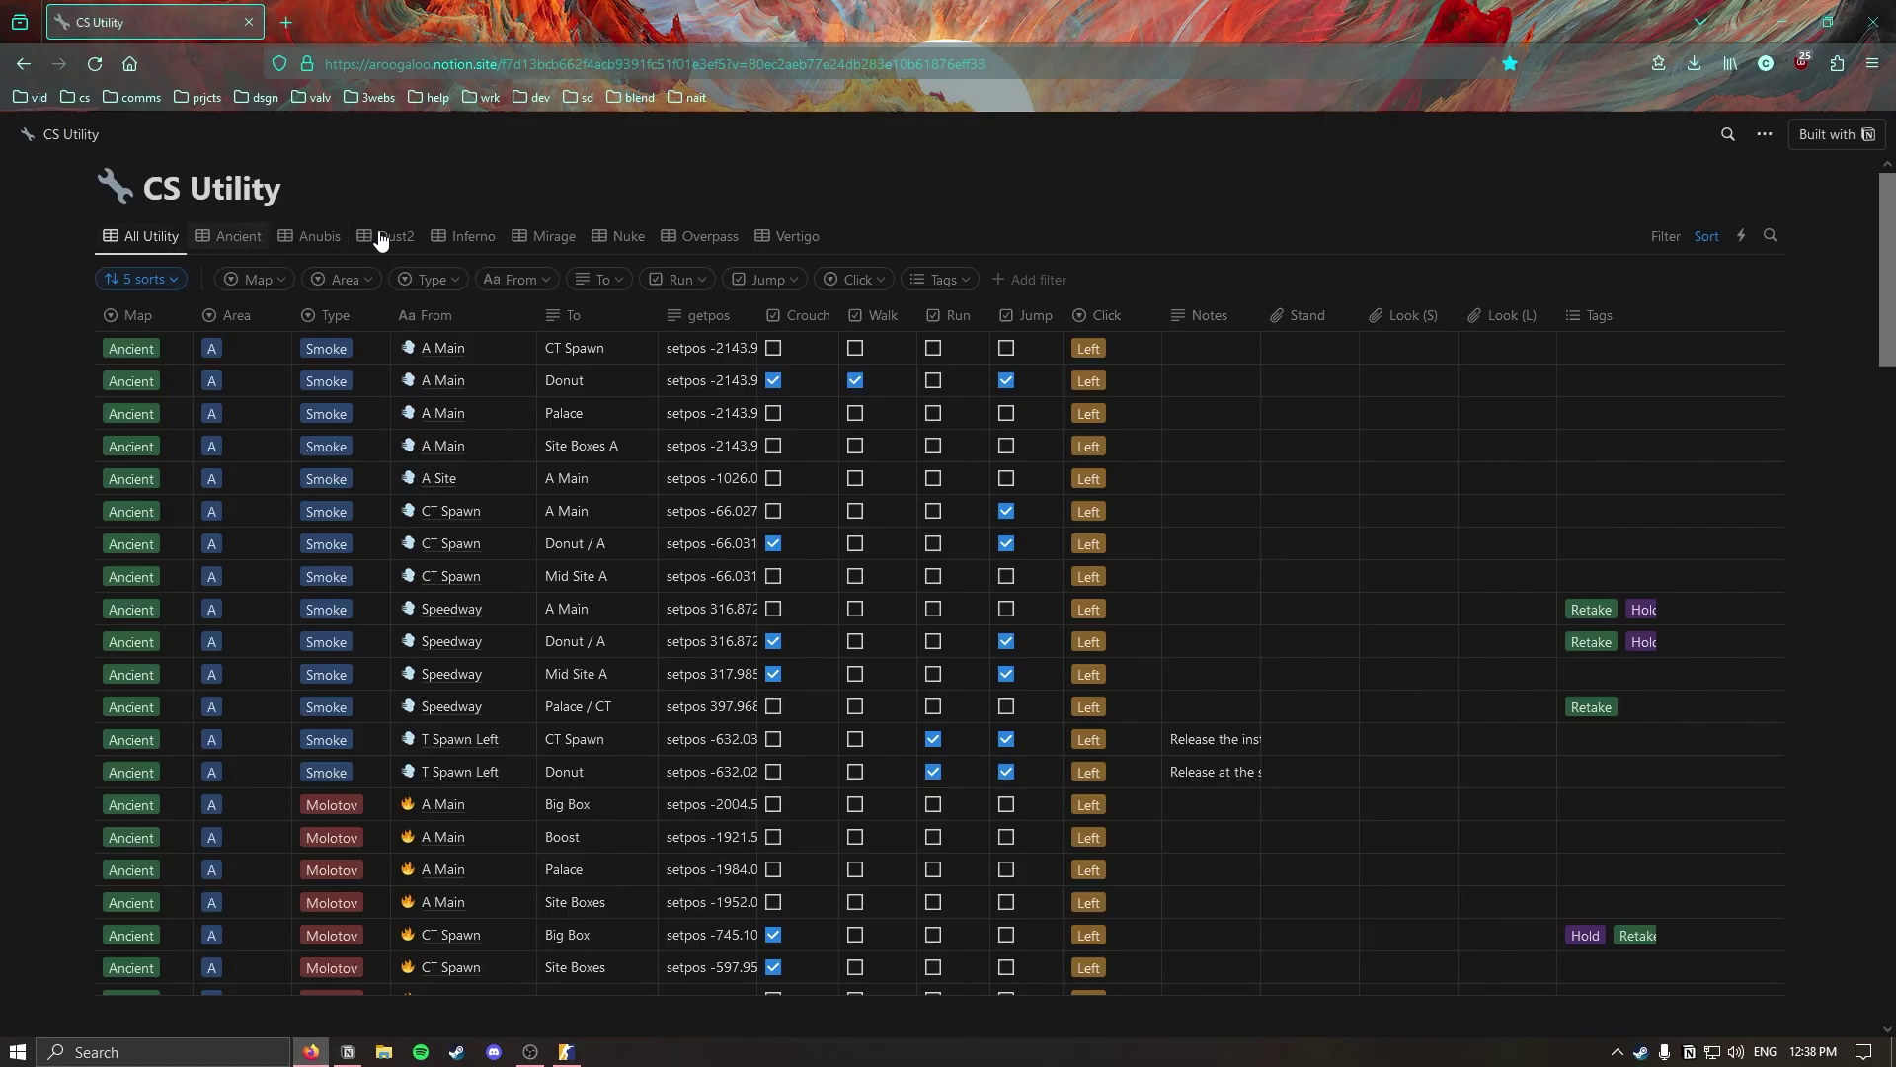
left_click(162, 296)
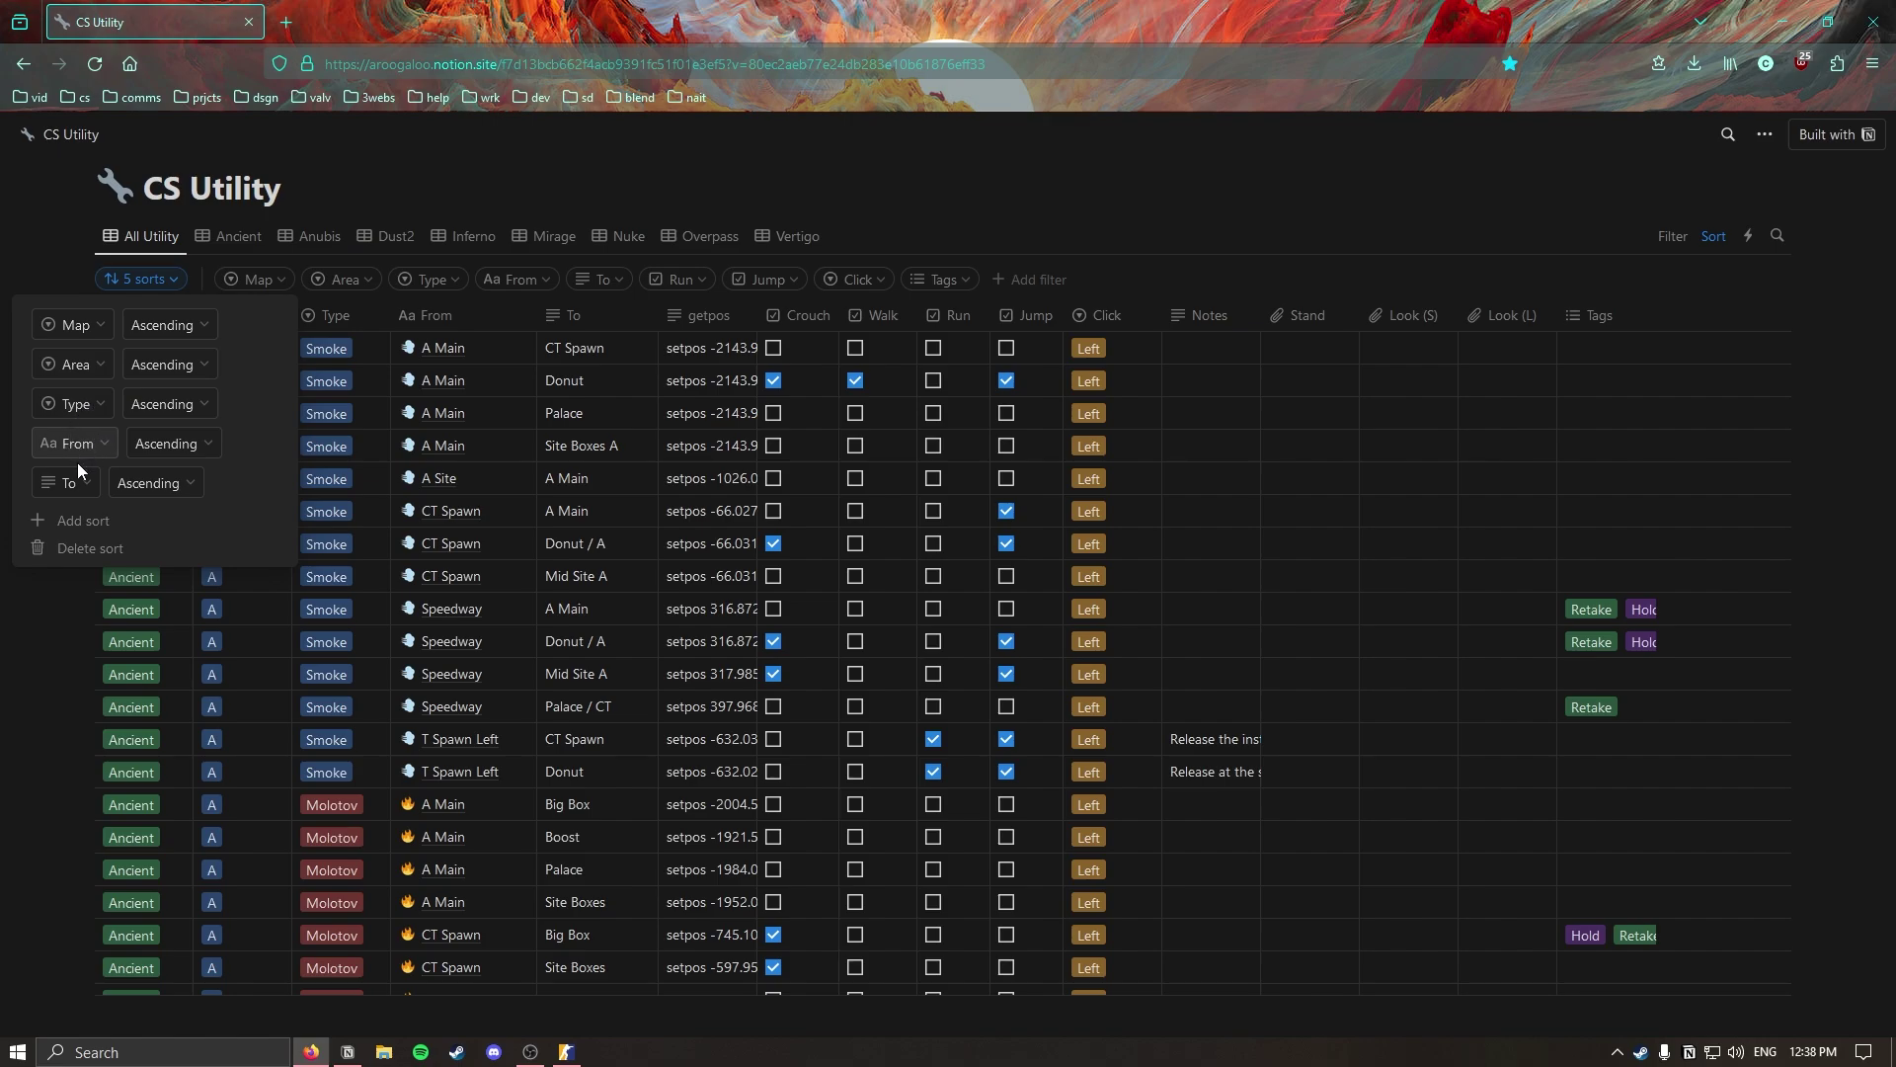
key("Escape")
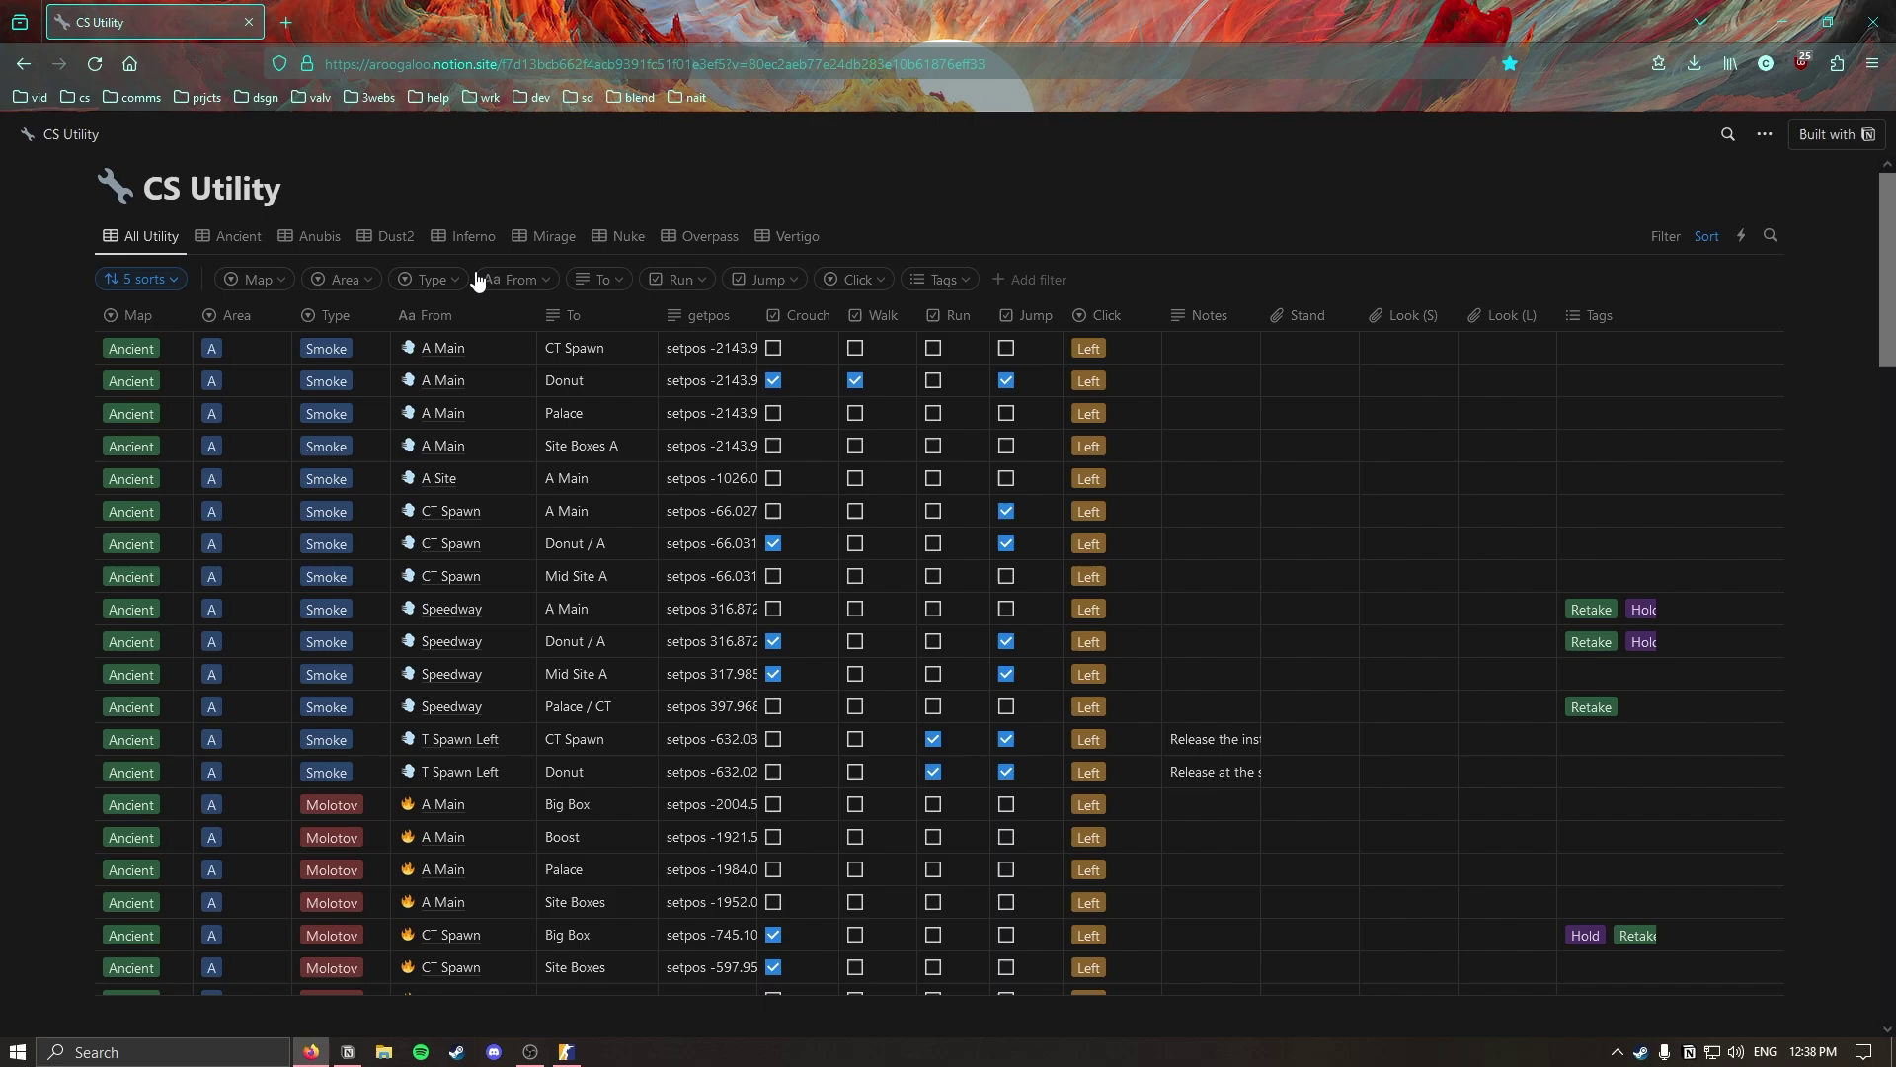
scroll(252, 405, "down", 3)
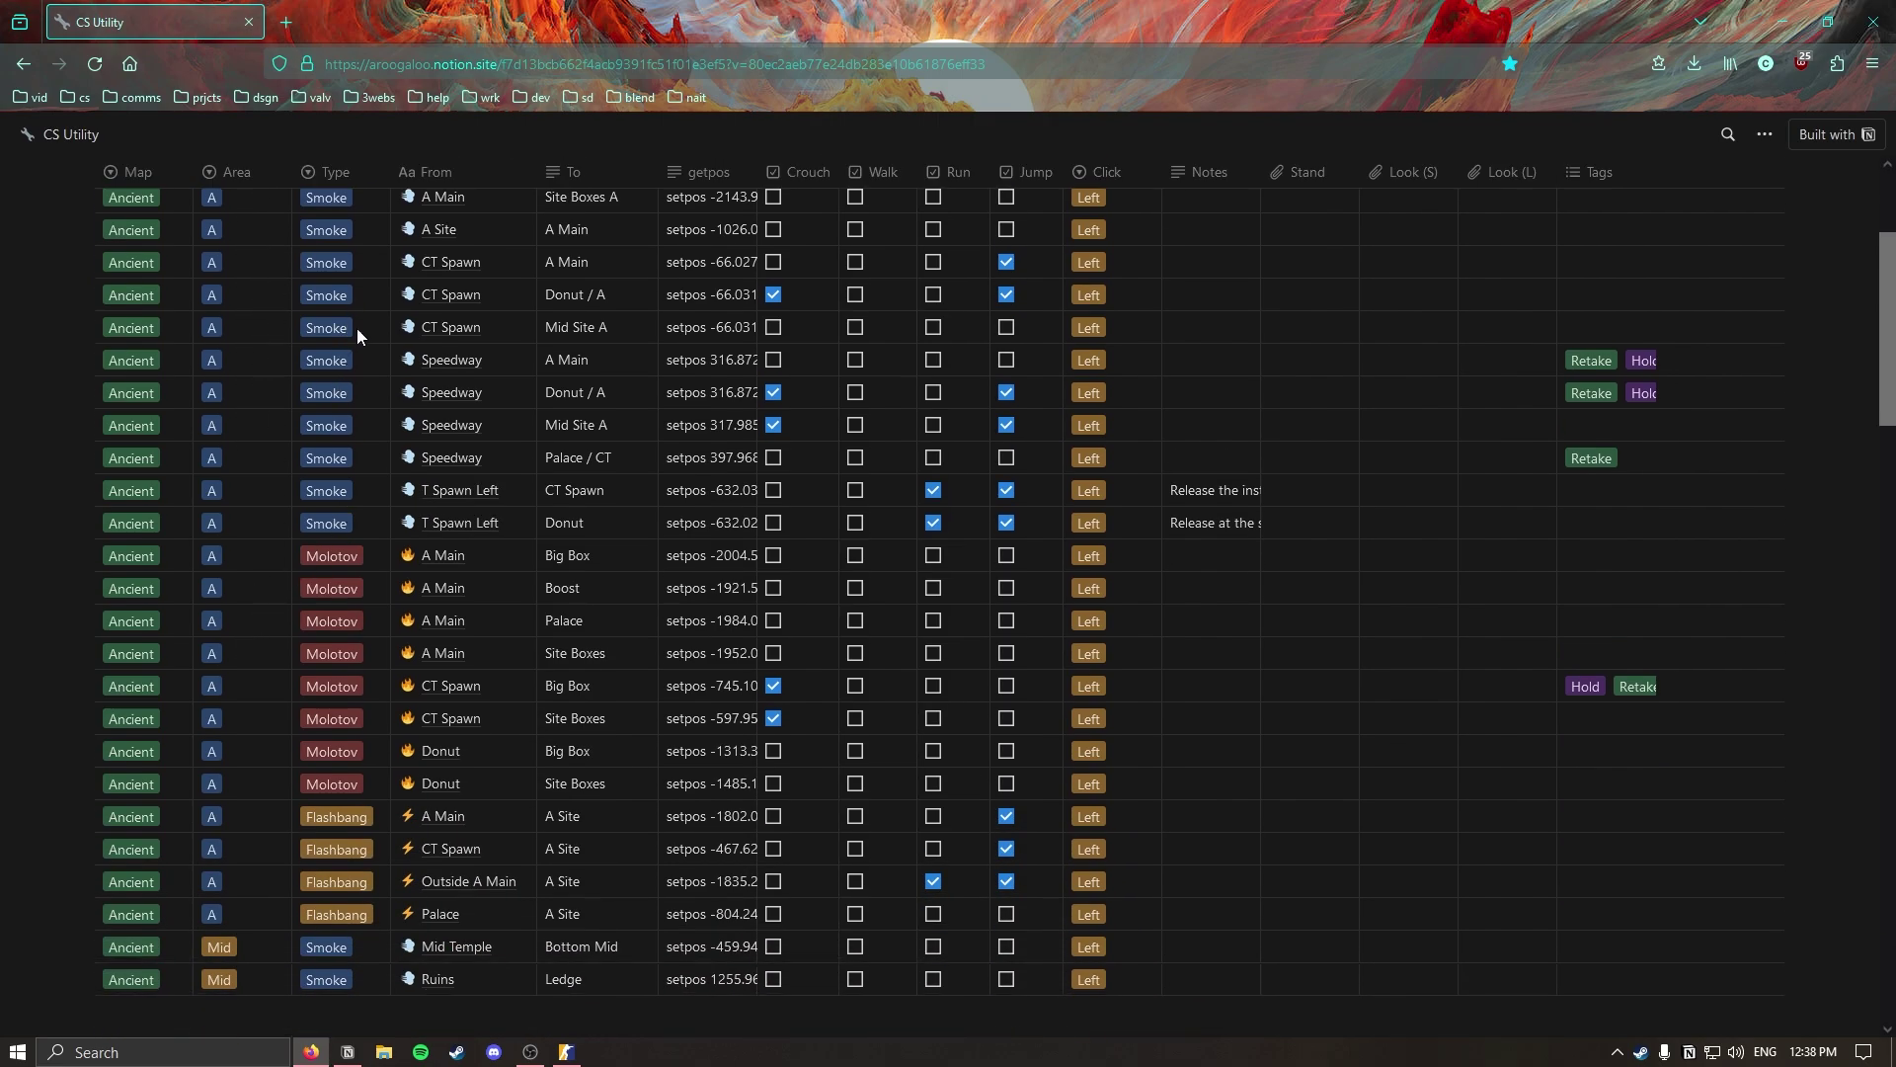
scroll(367, 762, "down", 4)
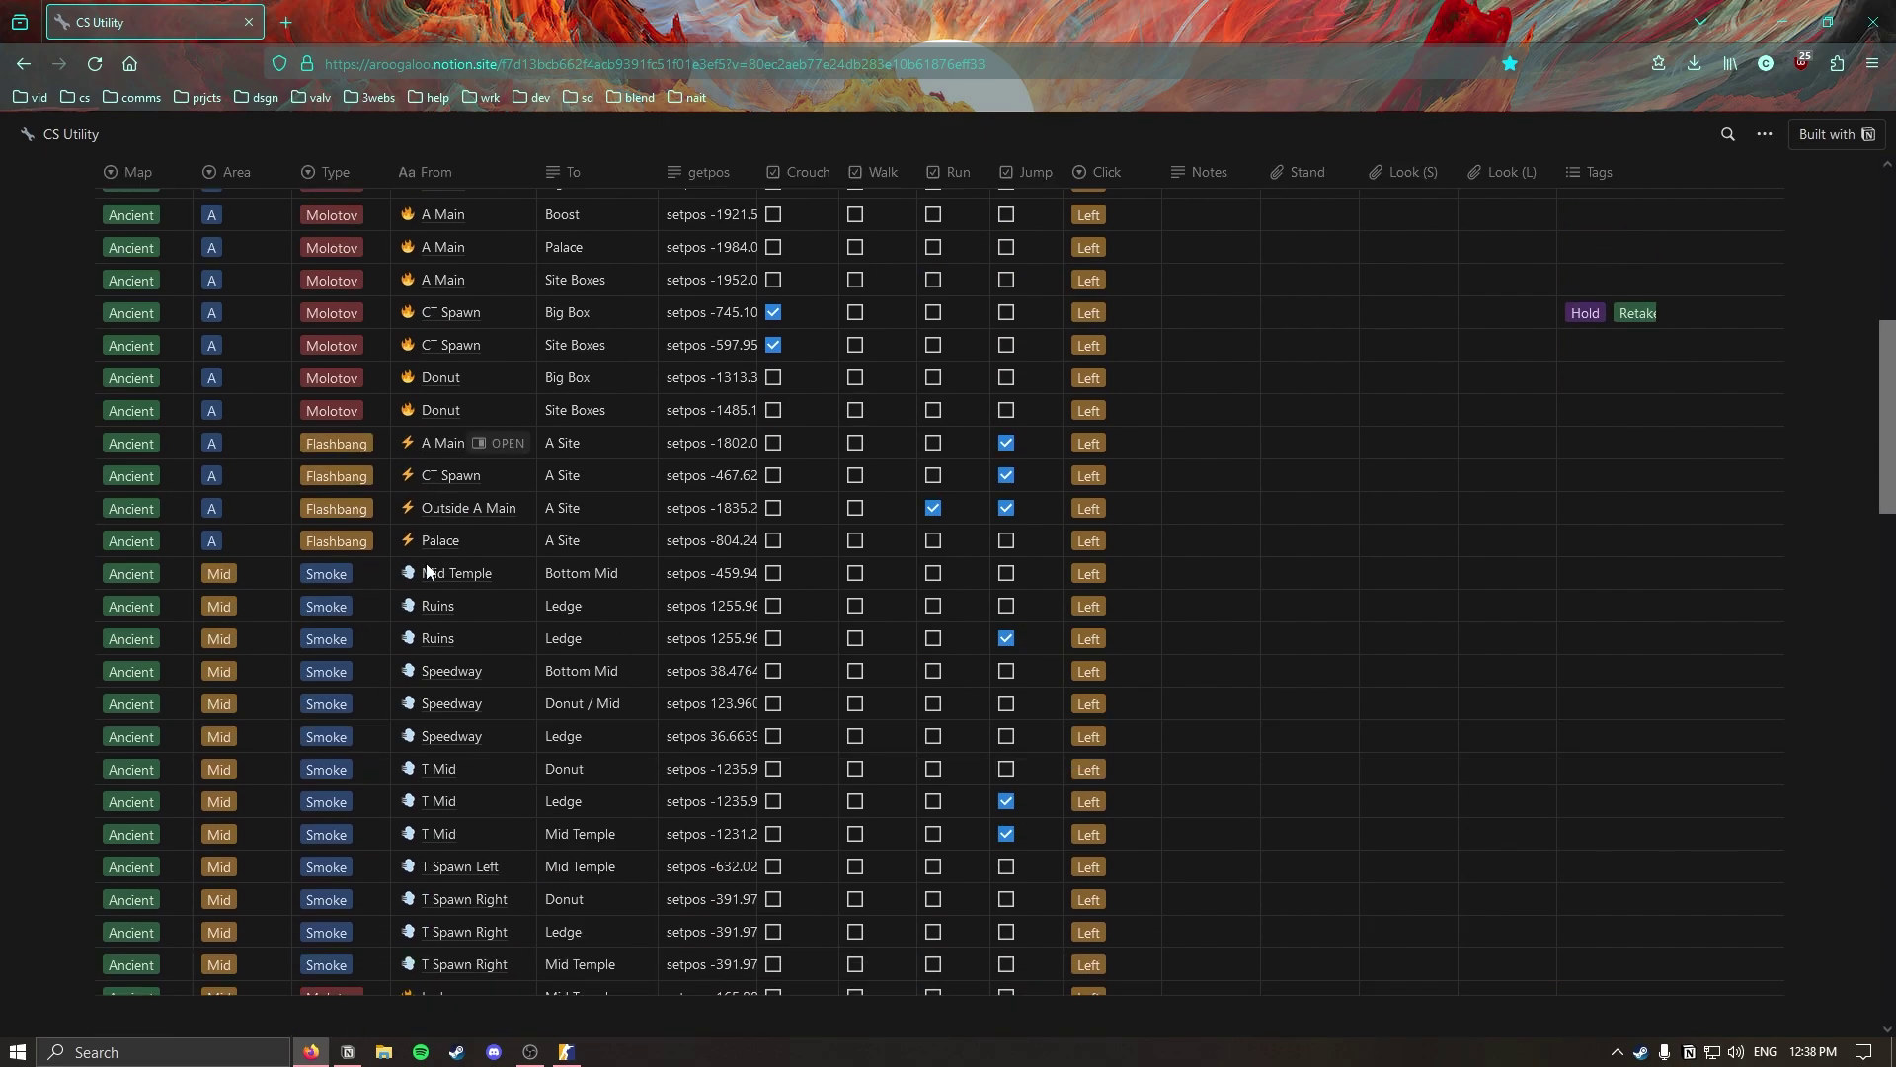
scroll(496, 494, "up", 6)
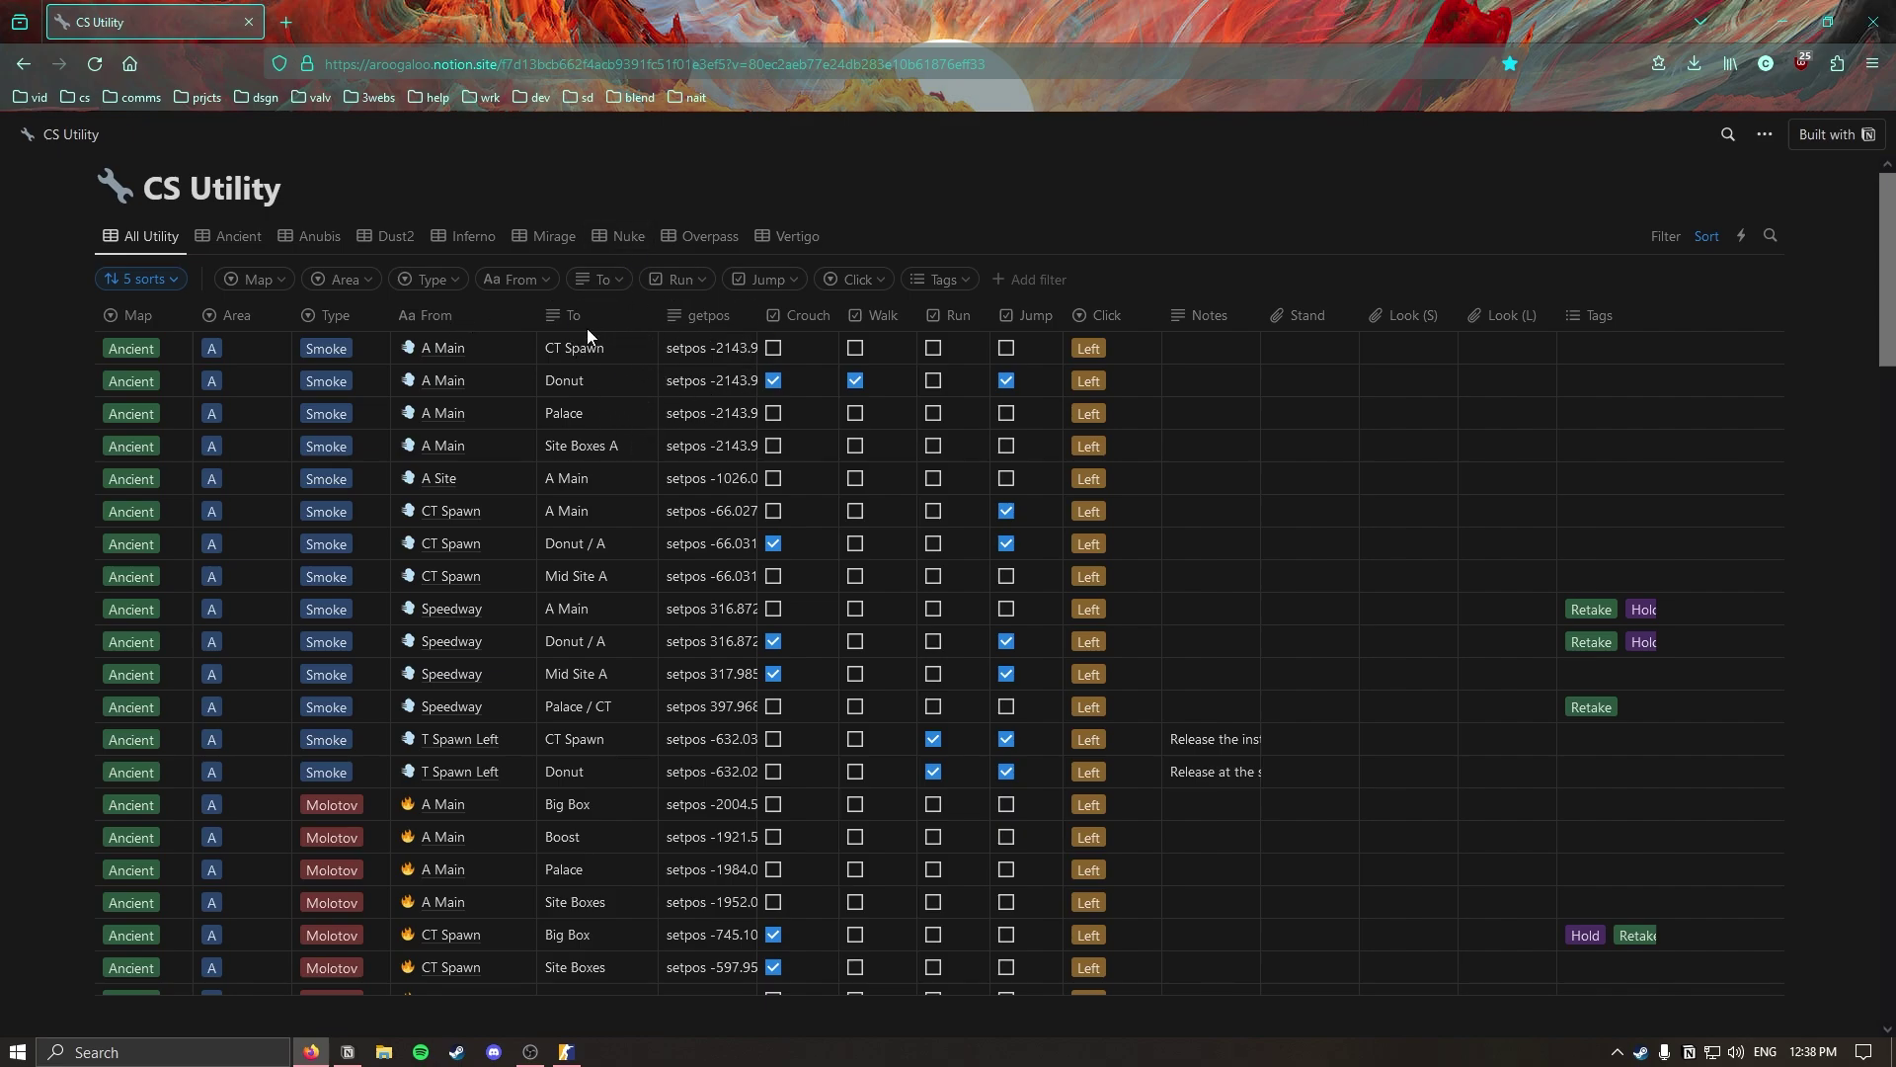
scroll(441, 288, "down", 3)
scroll(360, 414, "up", 3)
left_click(160, 280)
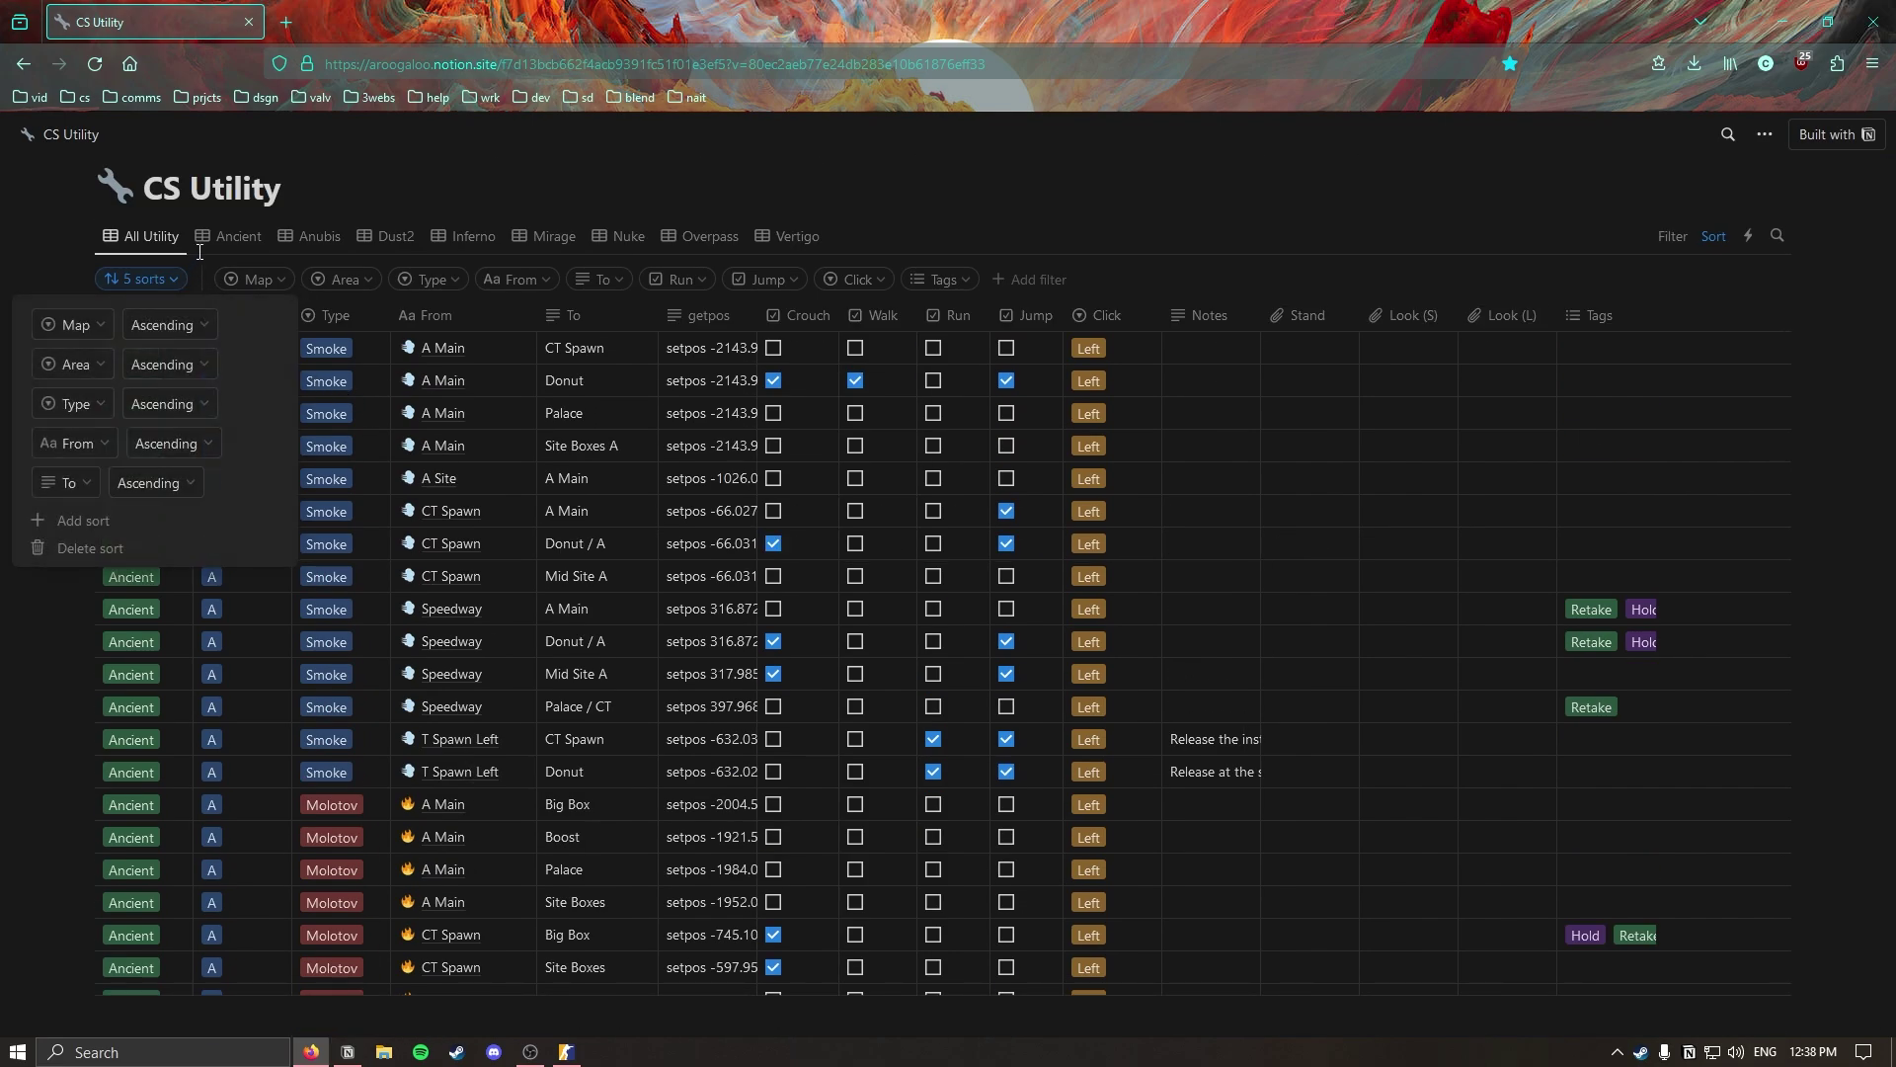
left_click(166, 365)
left_click(148, 425)
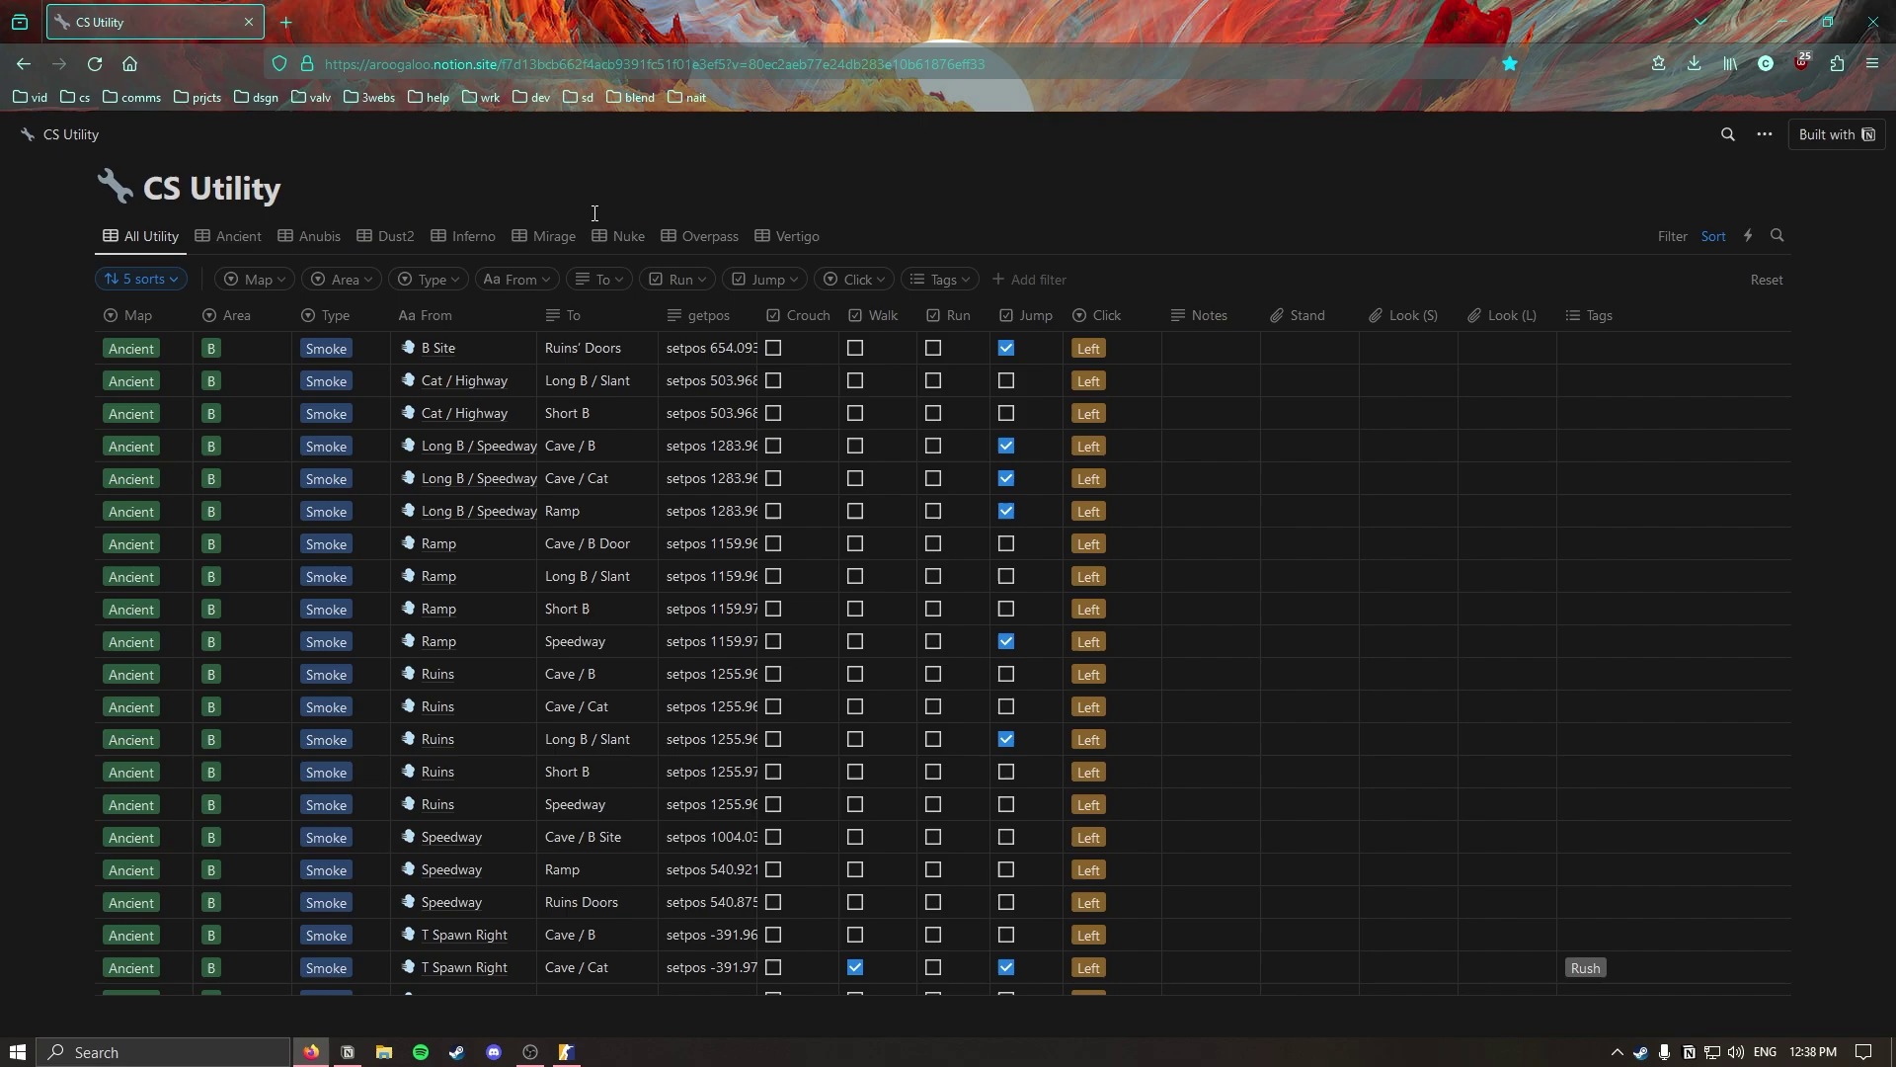
left_click(1761, 283)
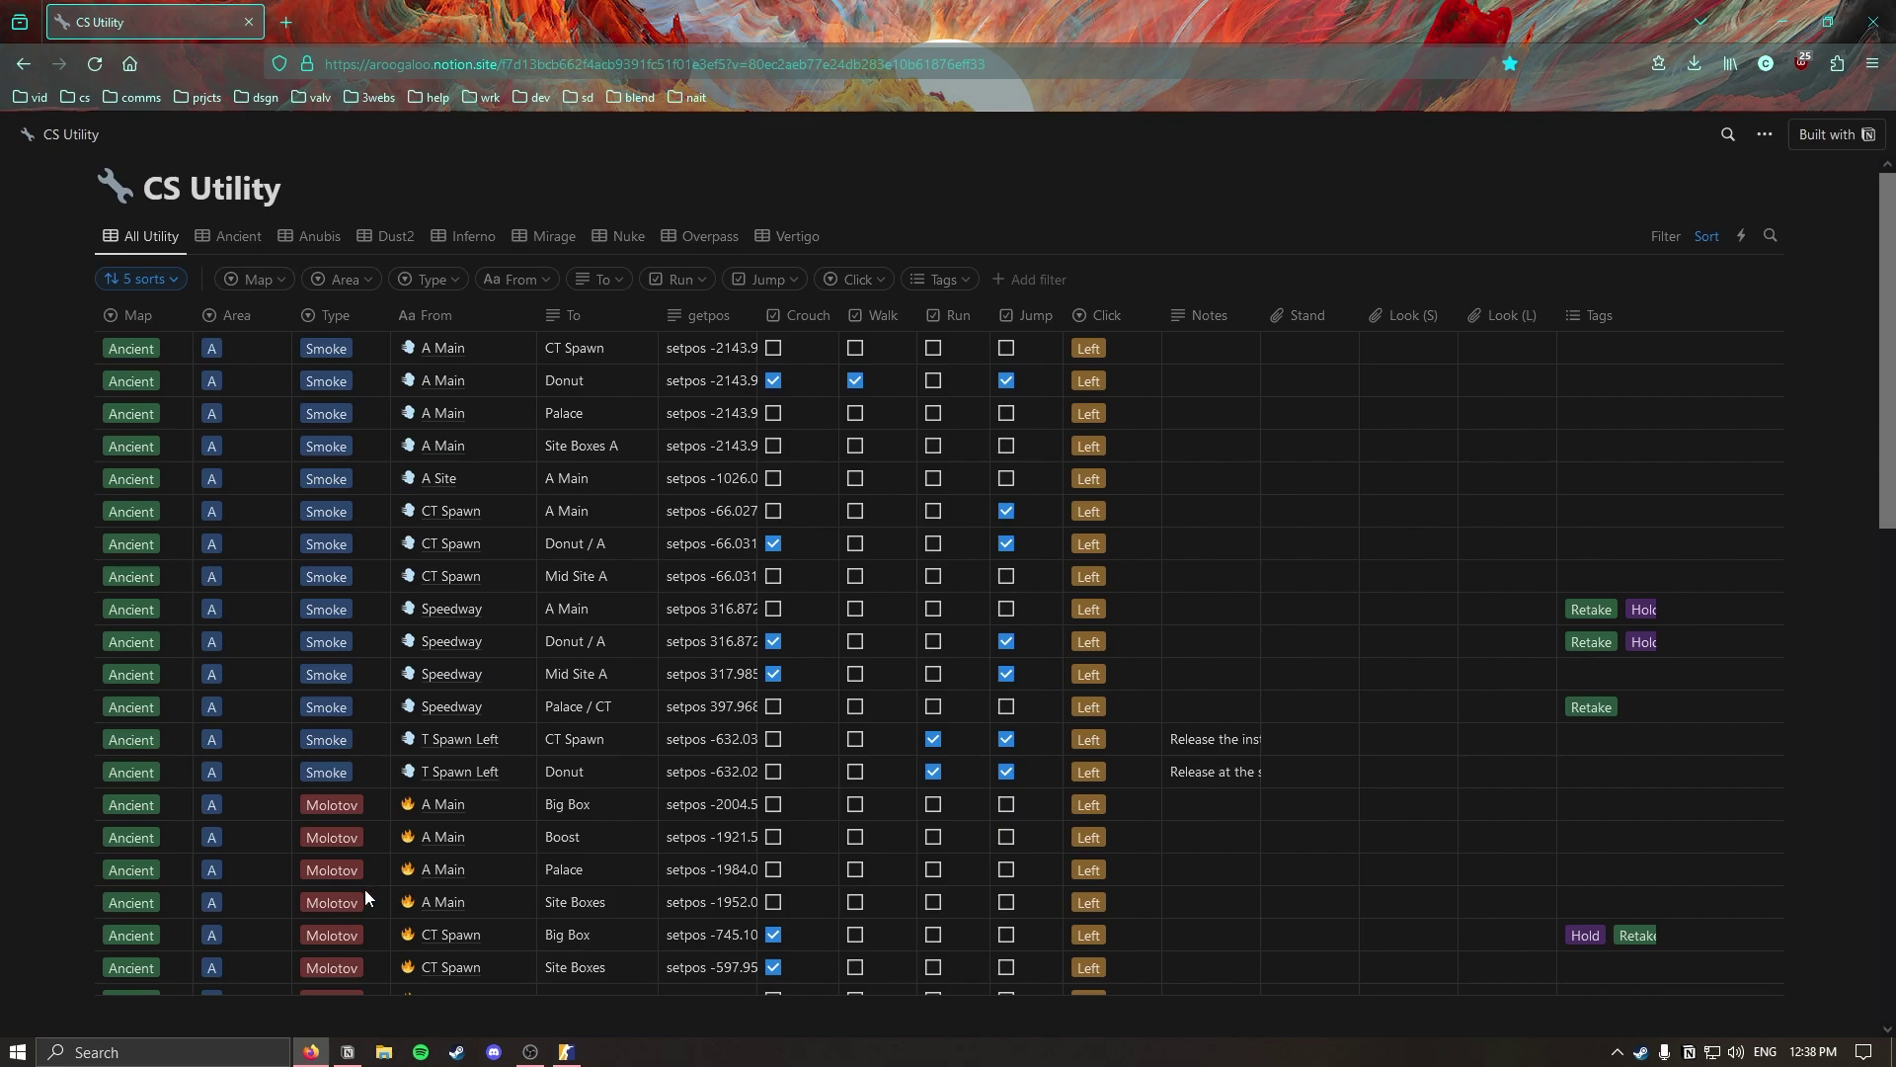
left_click(347, 1052)
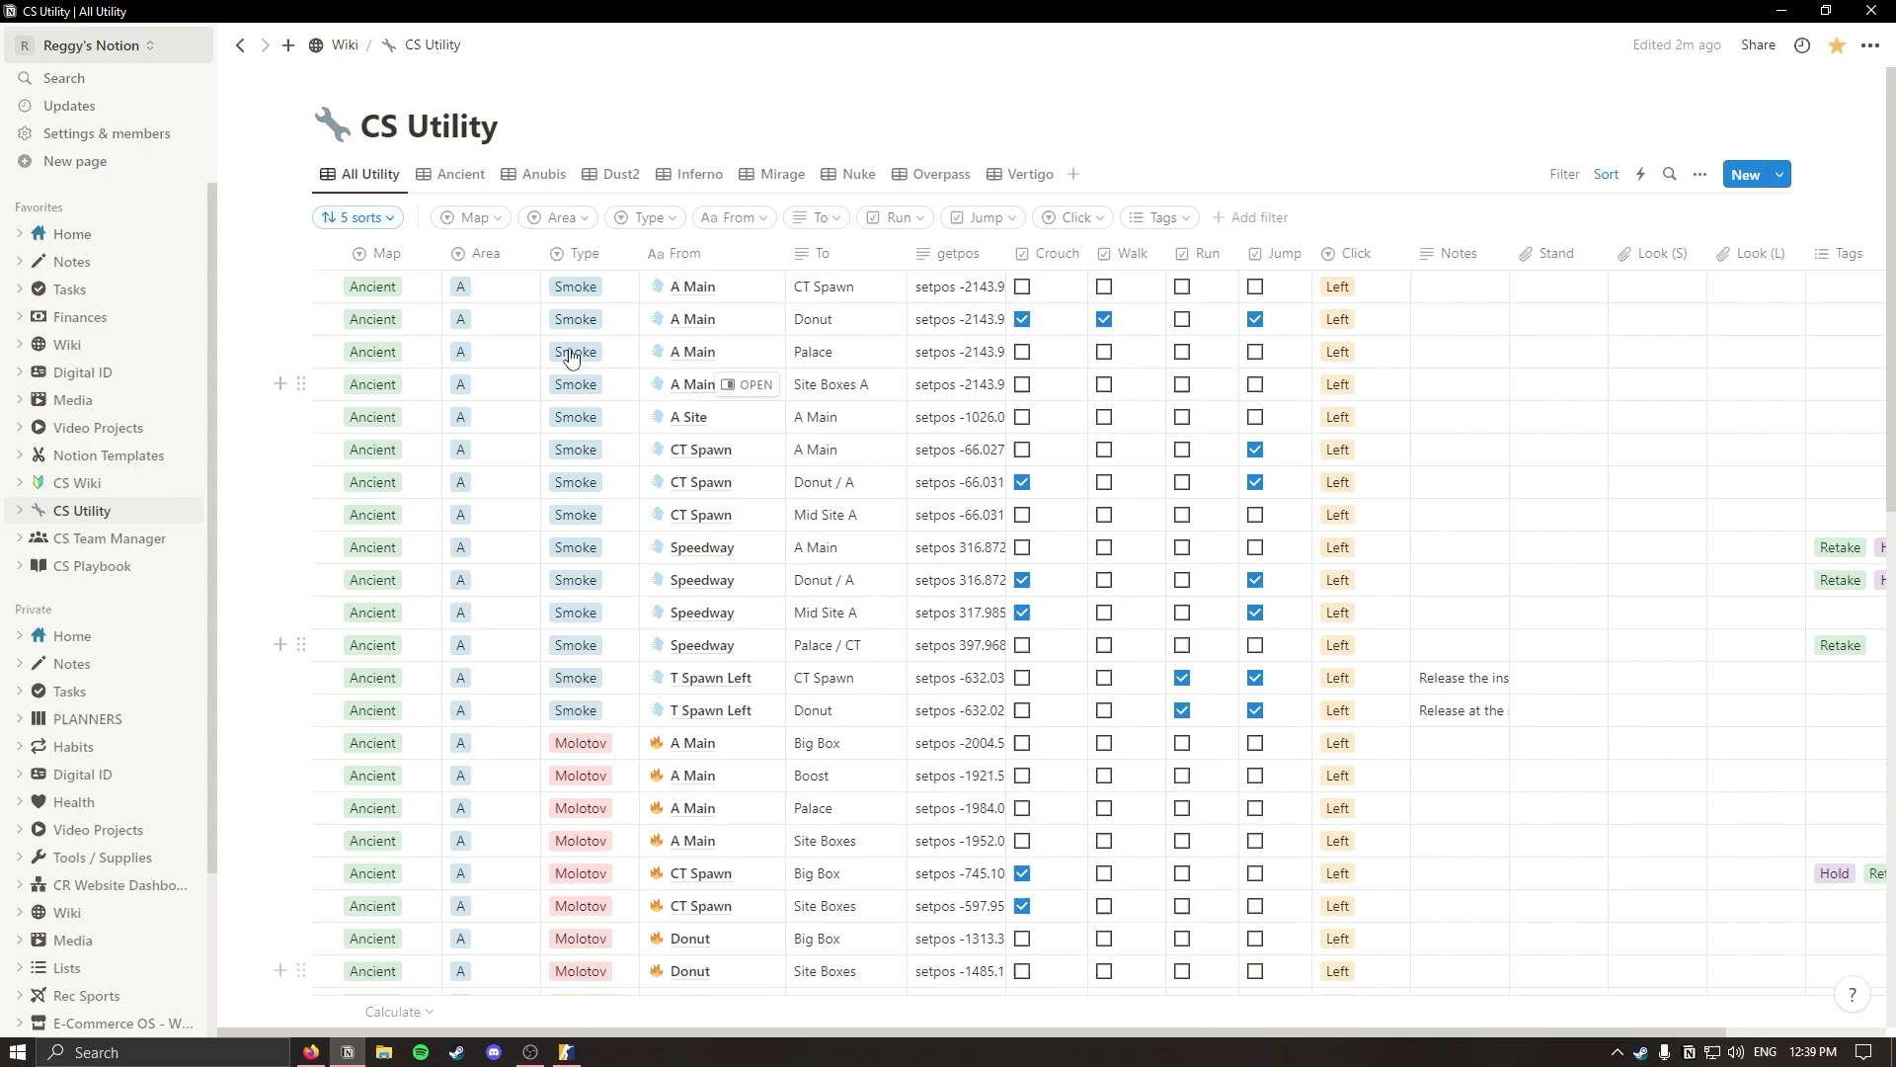
left_click(311, 1052)
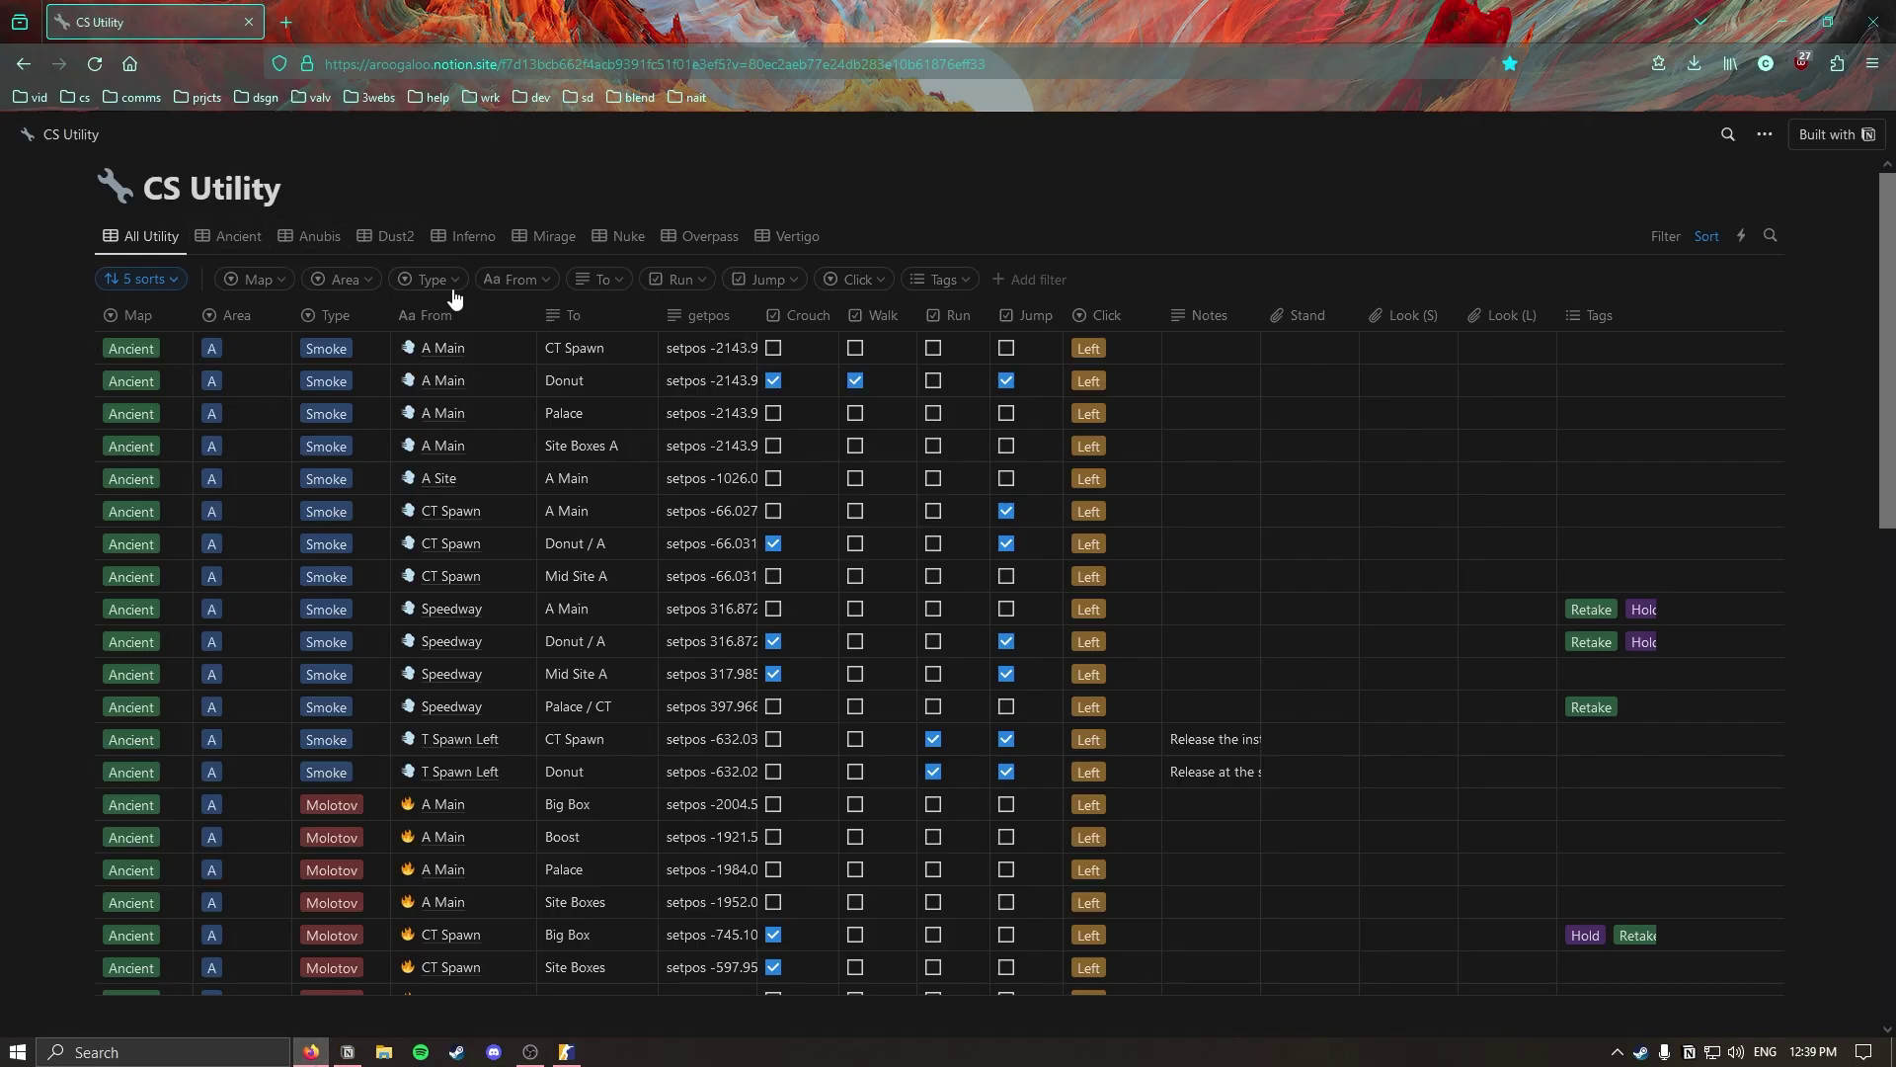
left_click(1760, 134)
left_click(1428, 197)
Switch to the Mirage view and briefly check the running Counter-Strike 2 game.
left_click(559, 242)
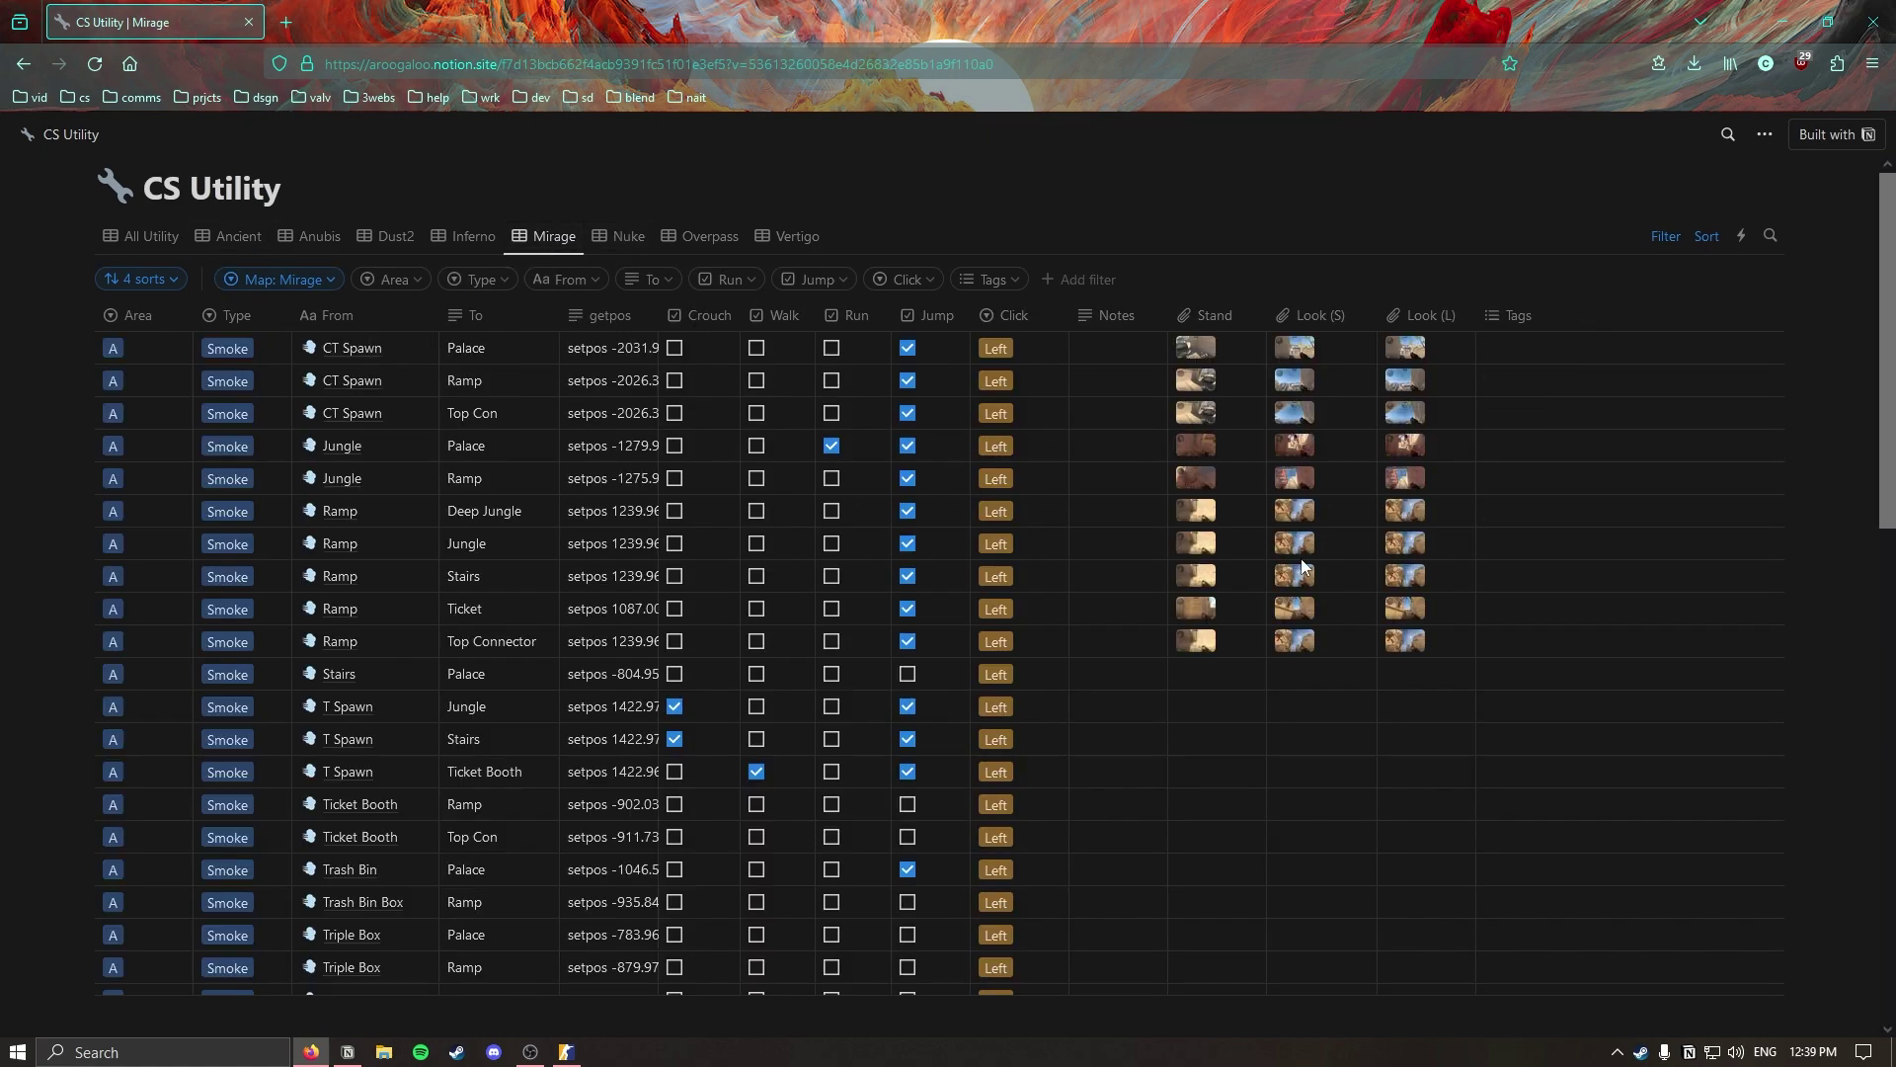
left_click(568, 1050)
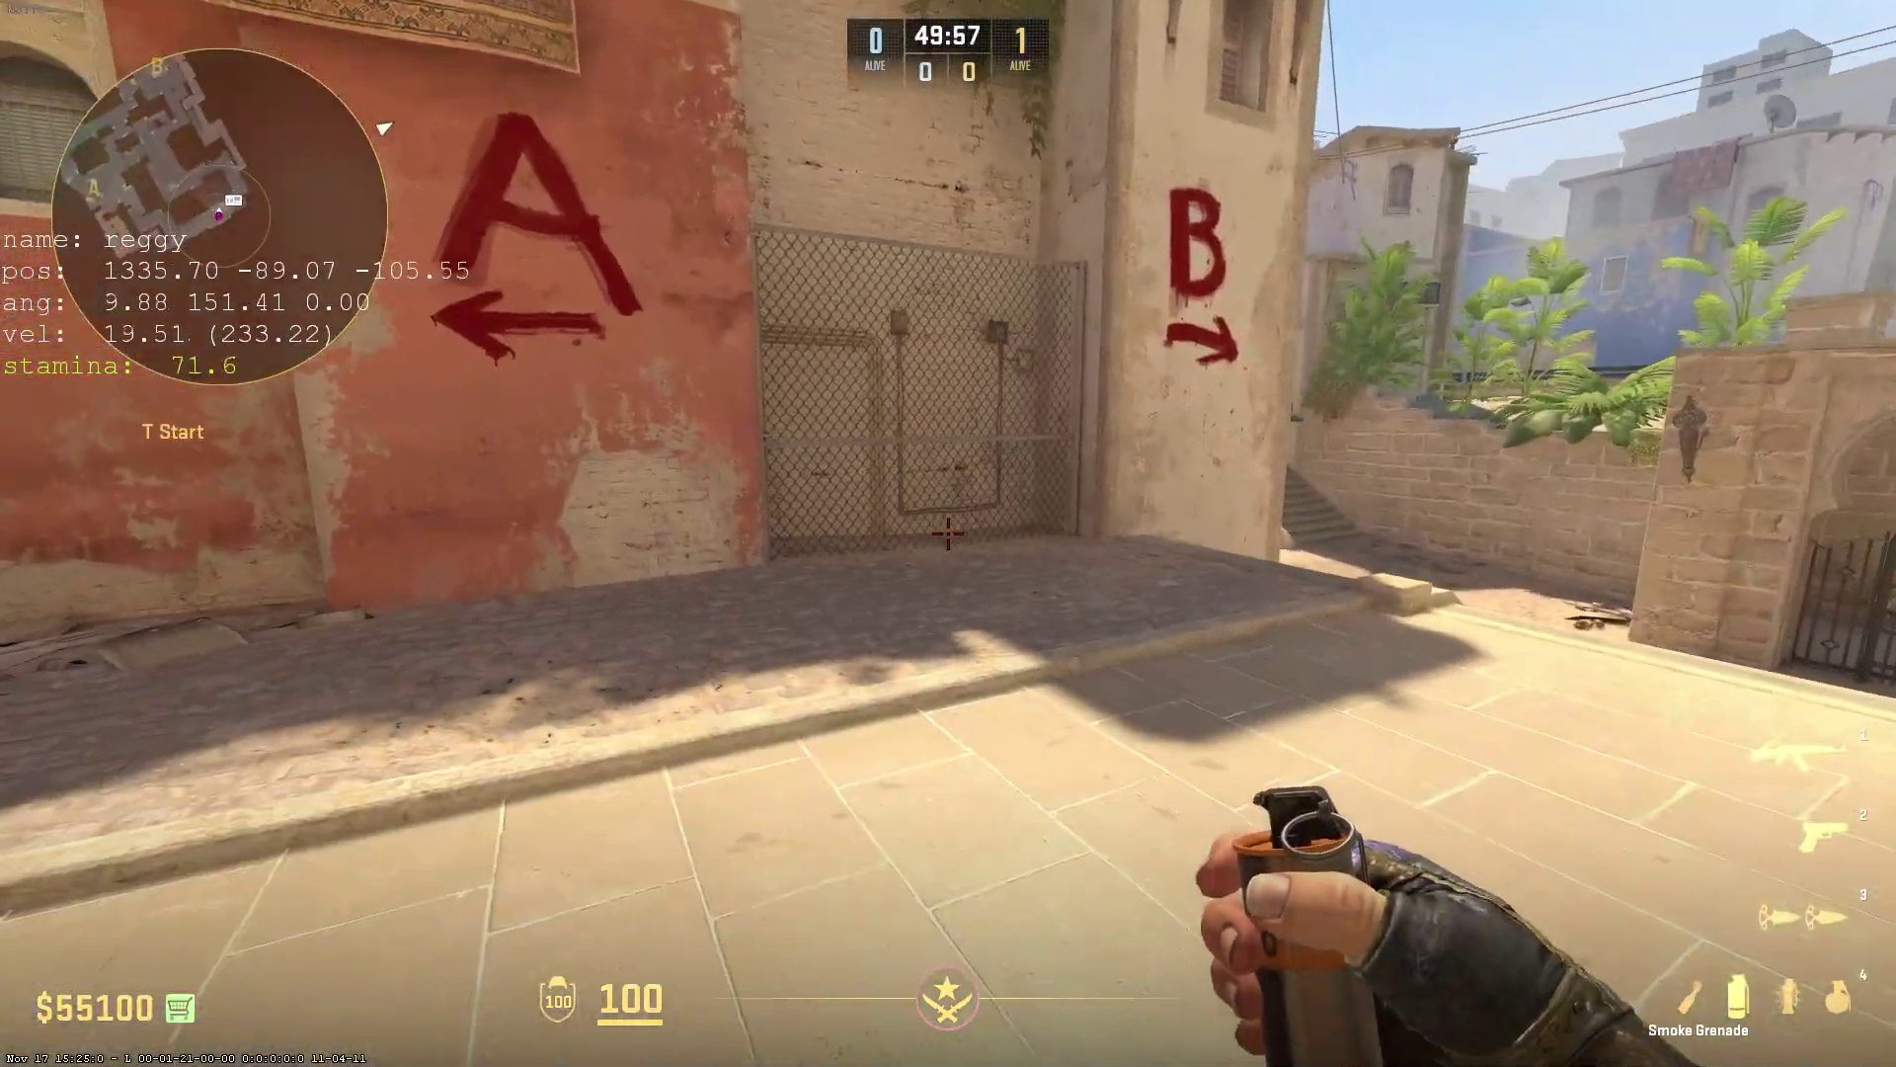
key("alt+Tab")
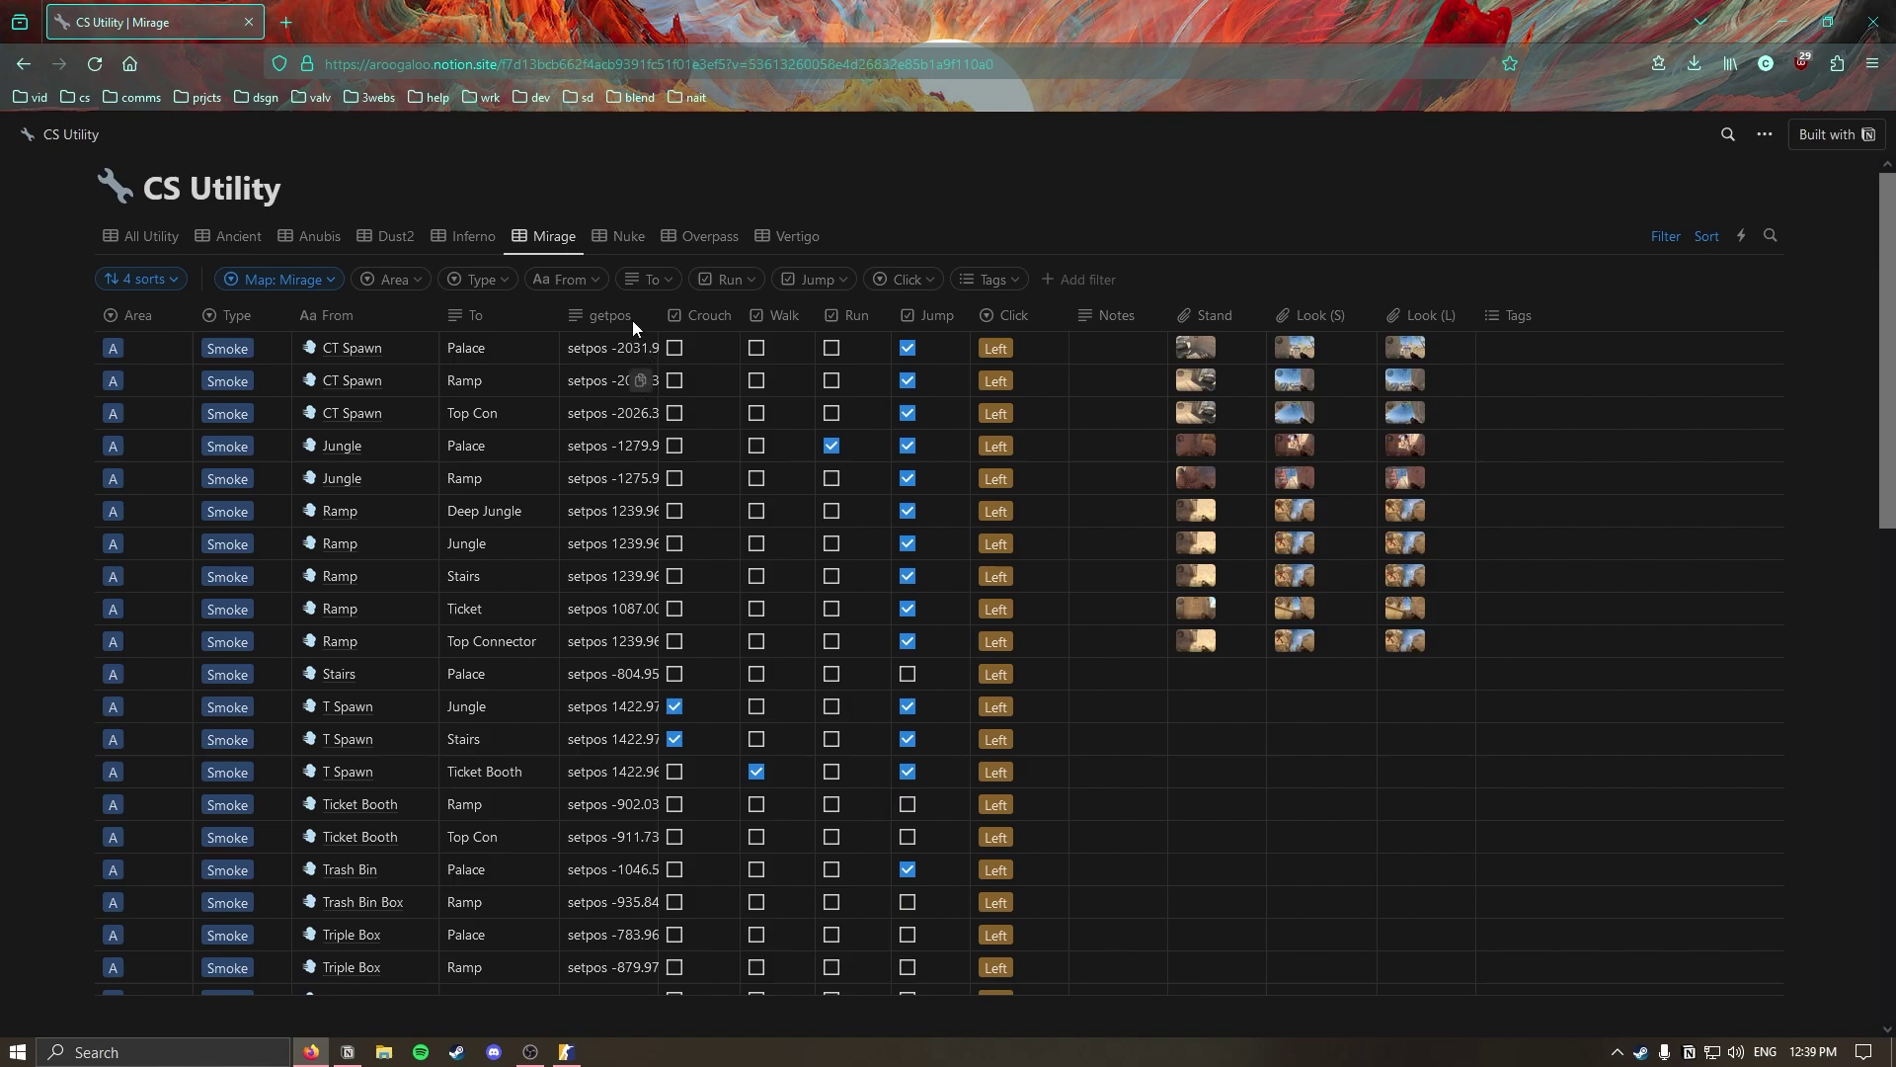
Scroll the Mirage table down to the Mid Smoke rows and the T Spawn → Nest smoke.
scroll(395, 664, "down", 3)
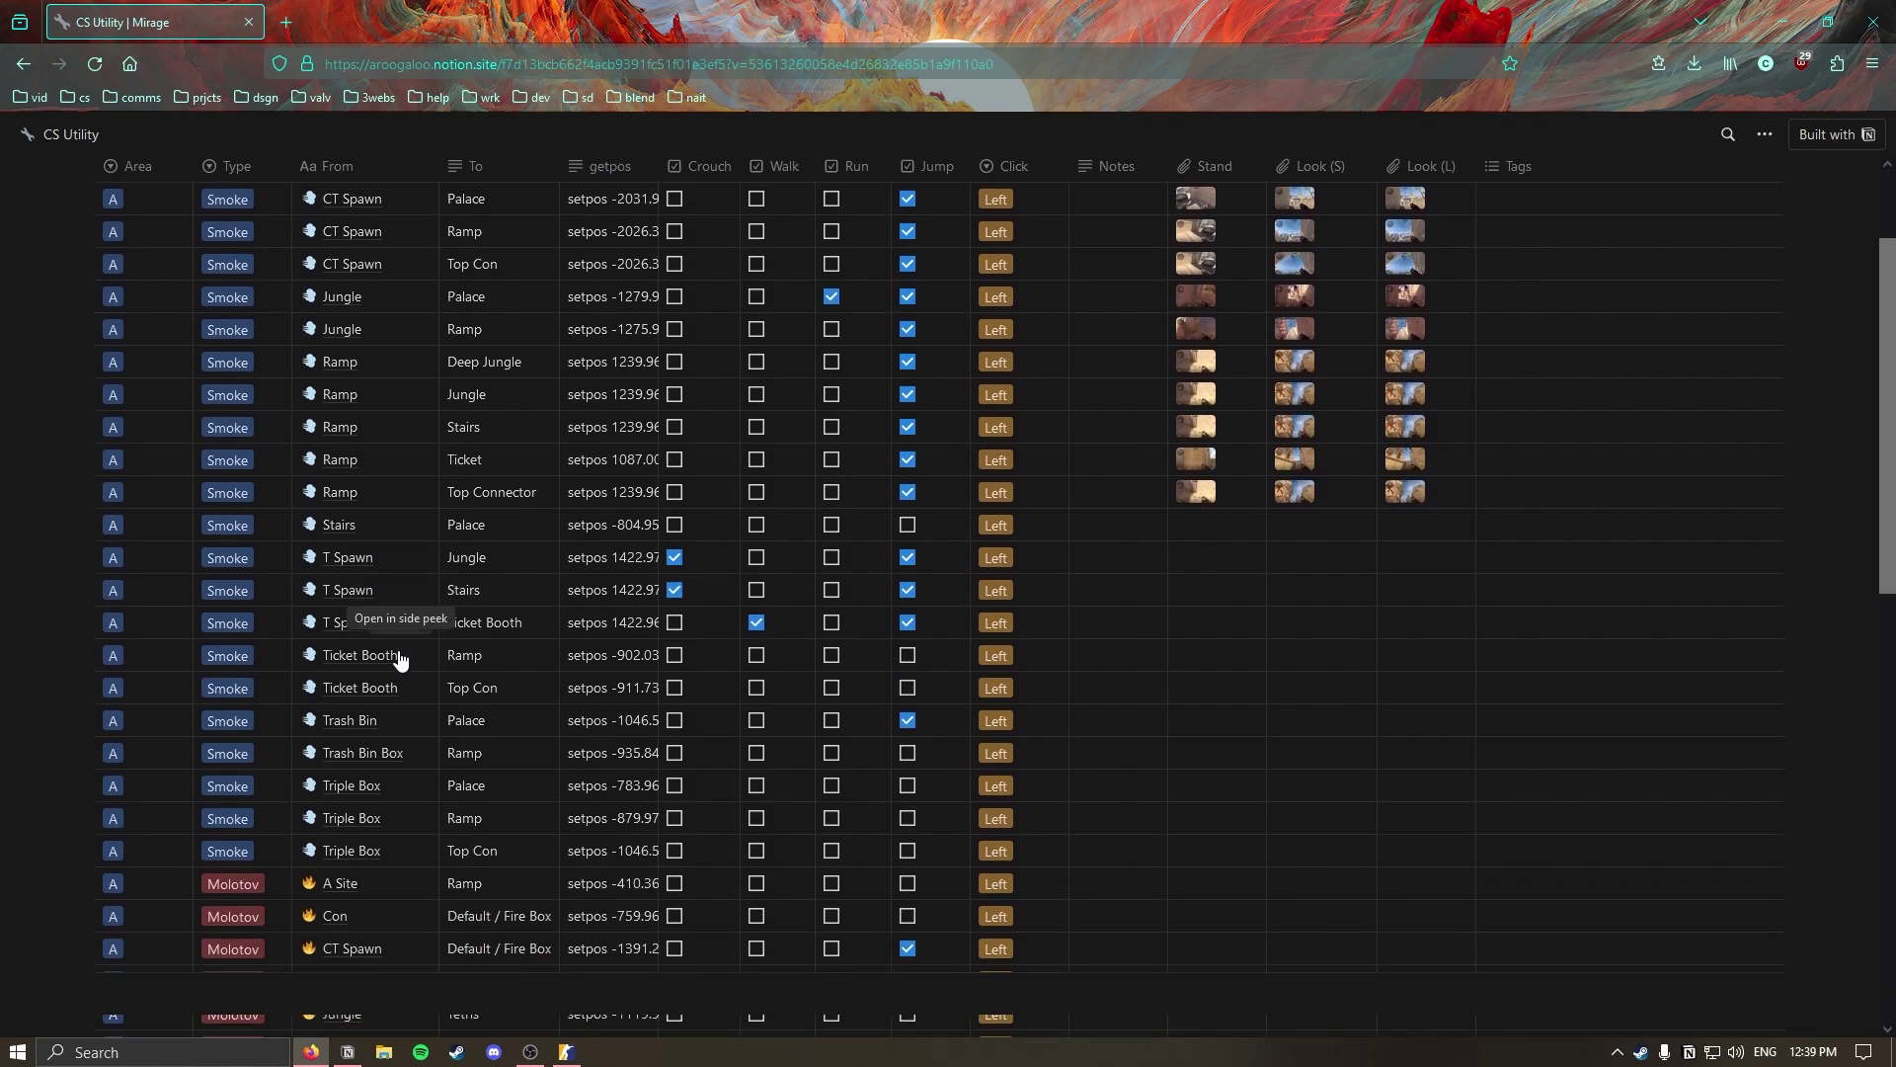
scroll(444, 690, "down", 7)
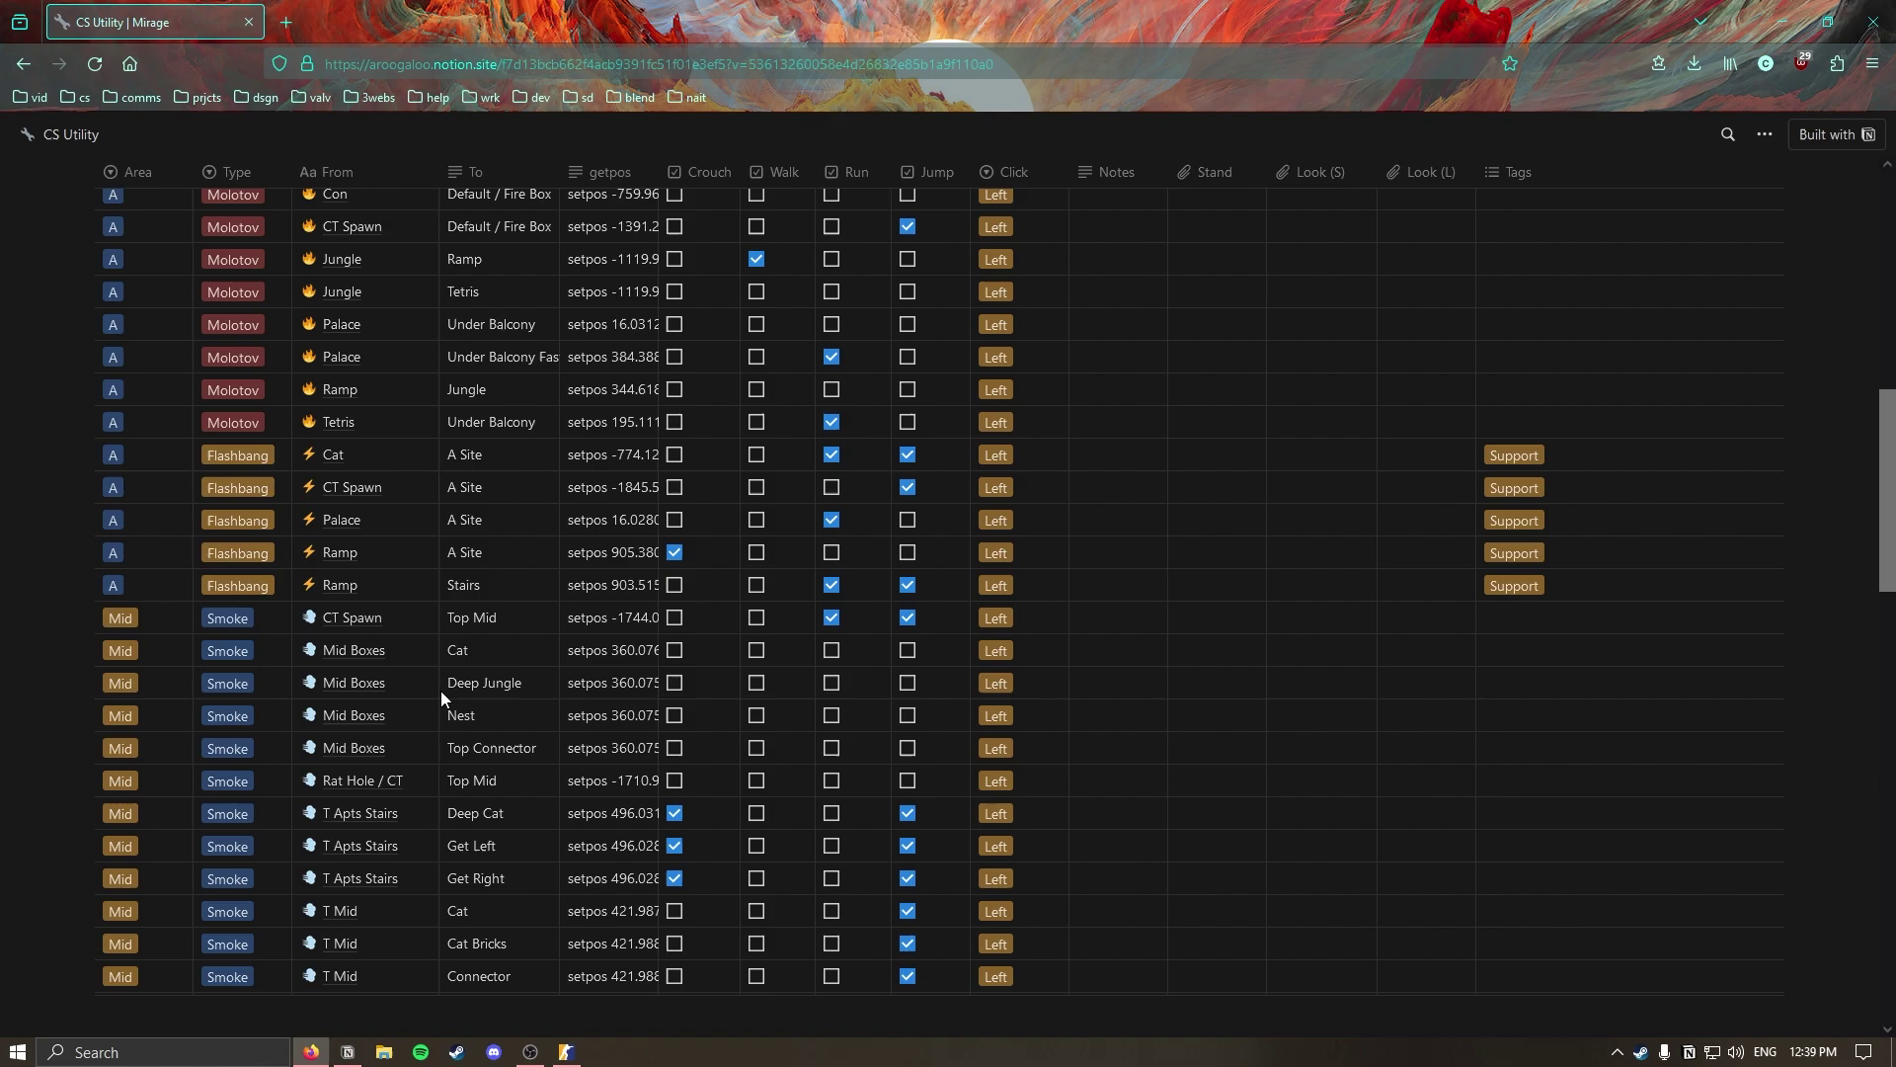
scroll(172, 656, "down", 4)
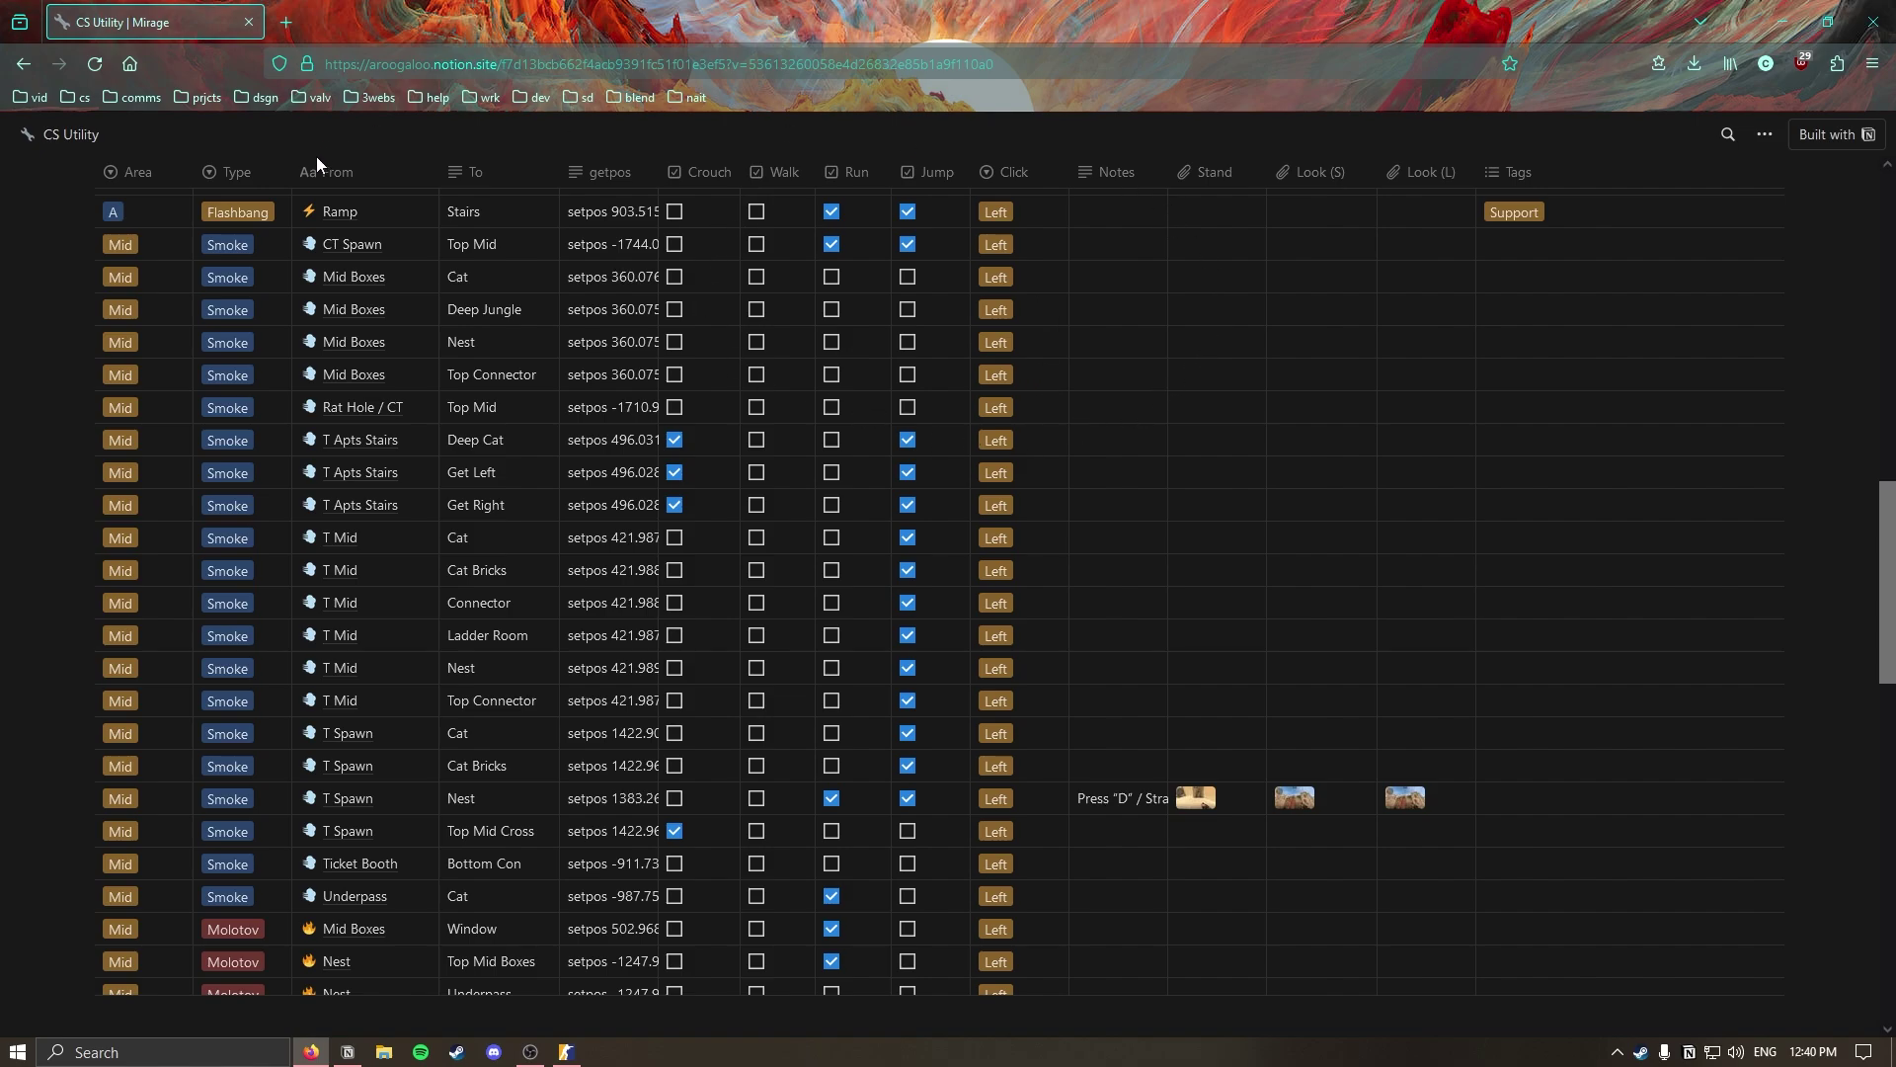
scroll(399, 191, "up", 1)
scroll(1153, 515, "down", 2)
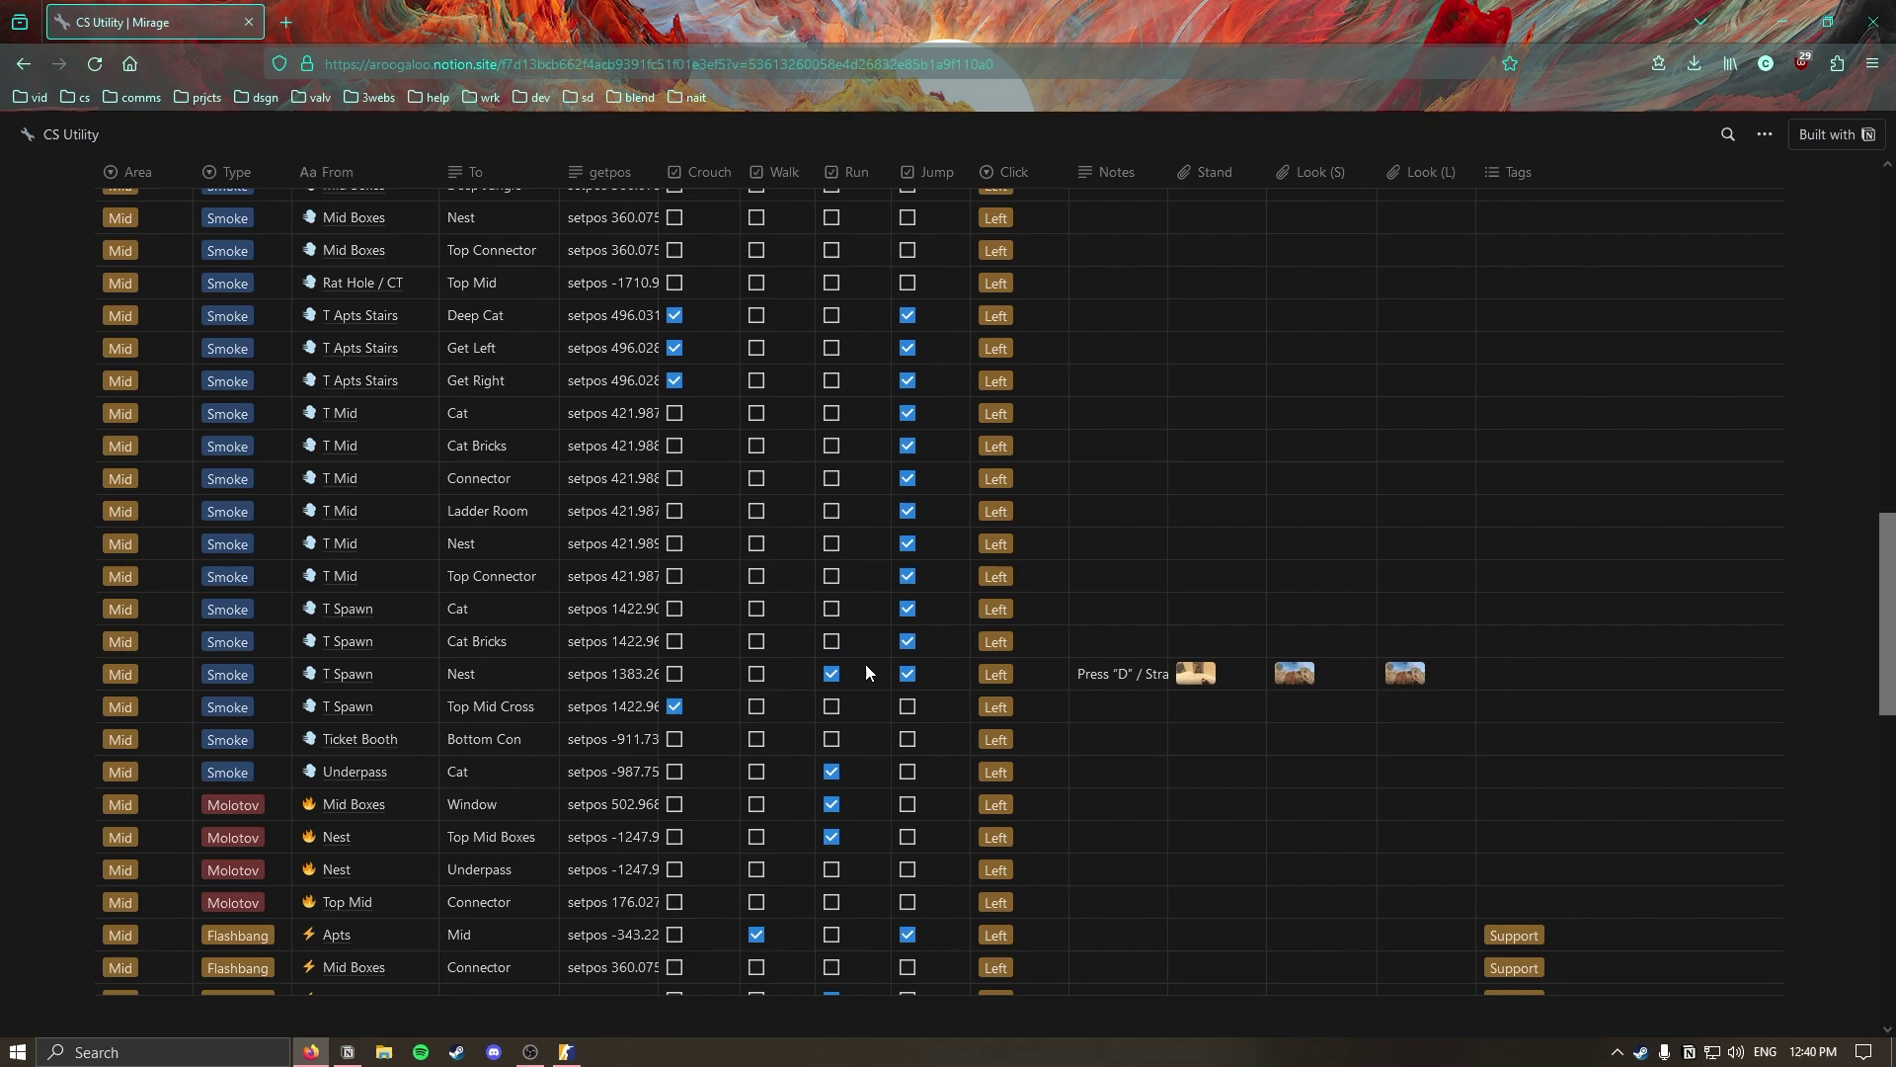
scroll(861, 613, "up", 3)
scroll(729, 481, "down", 3)
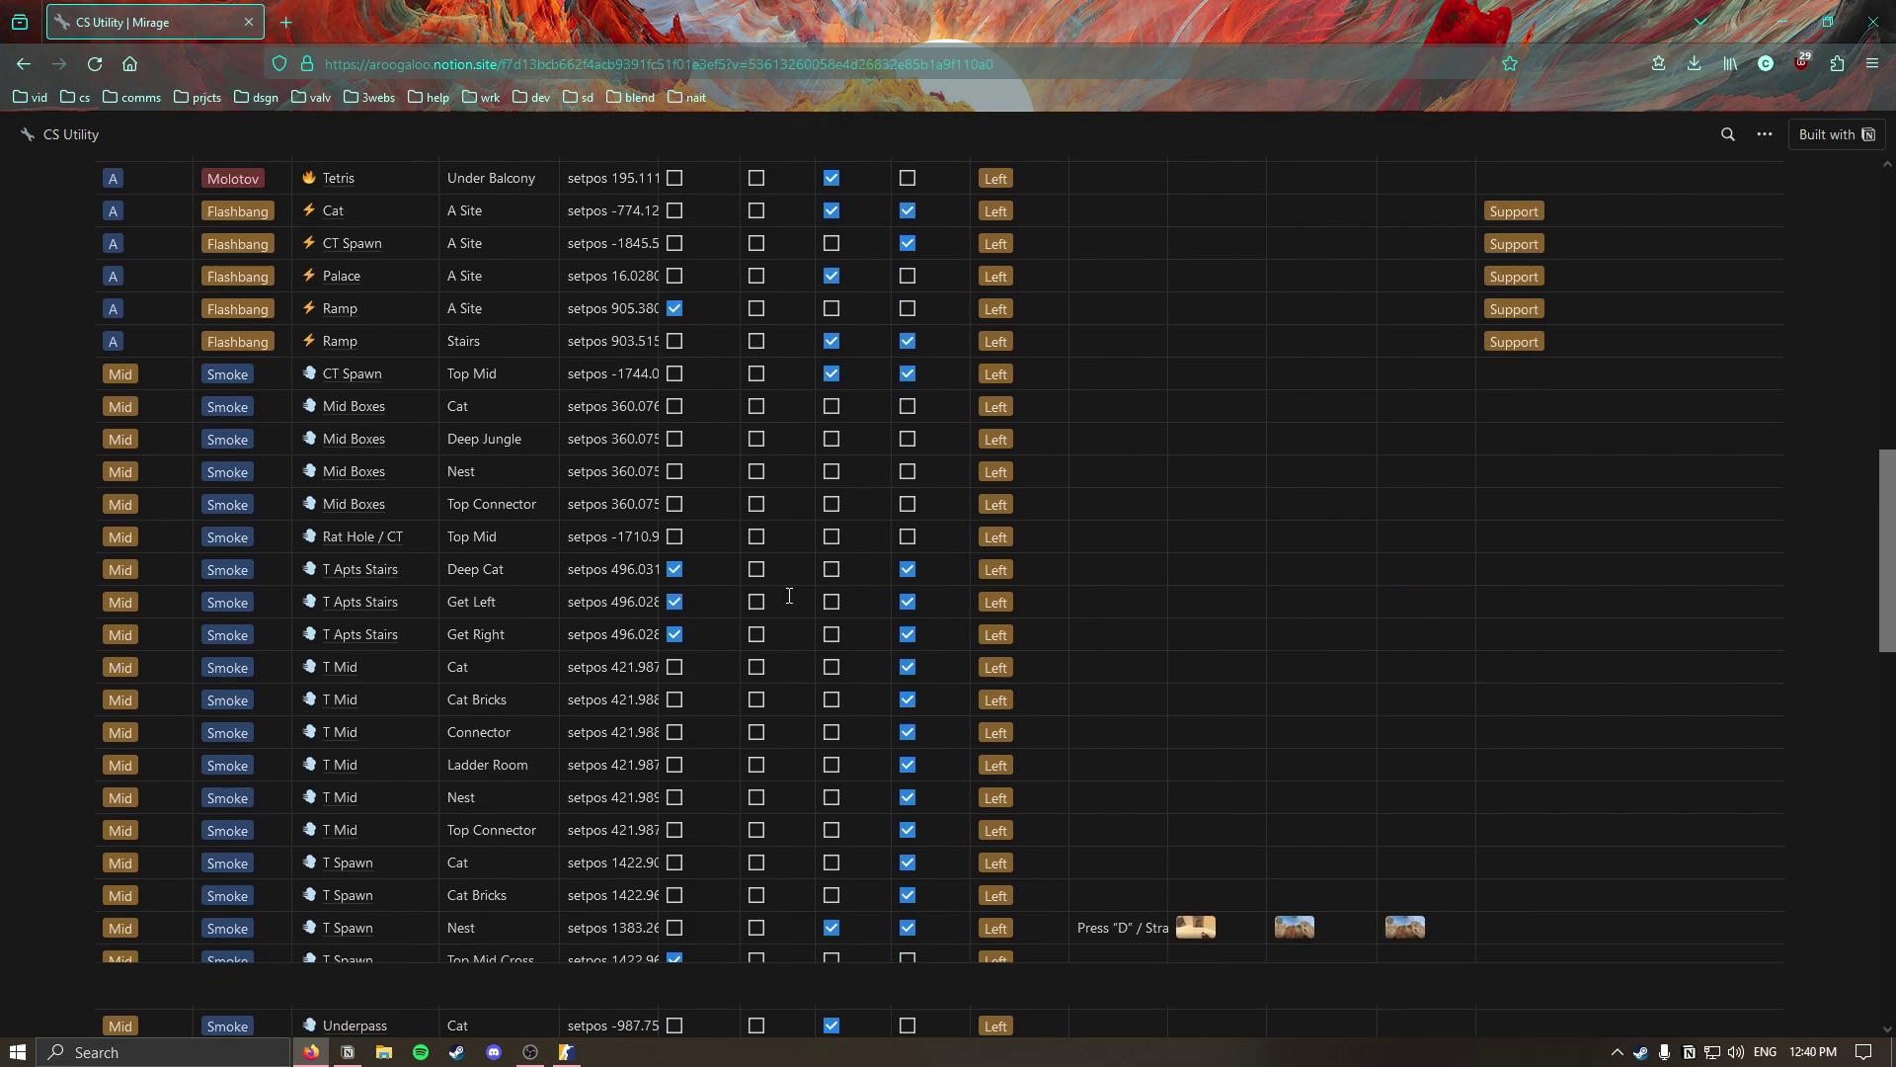
scroll(691, 494, "up", 15)
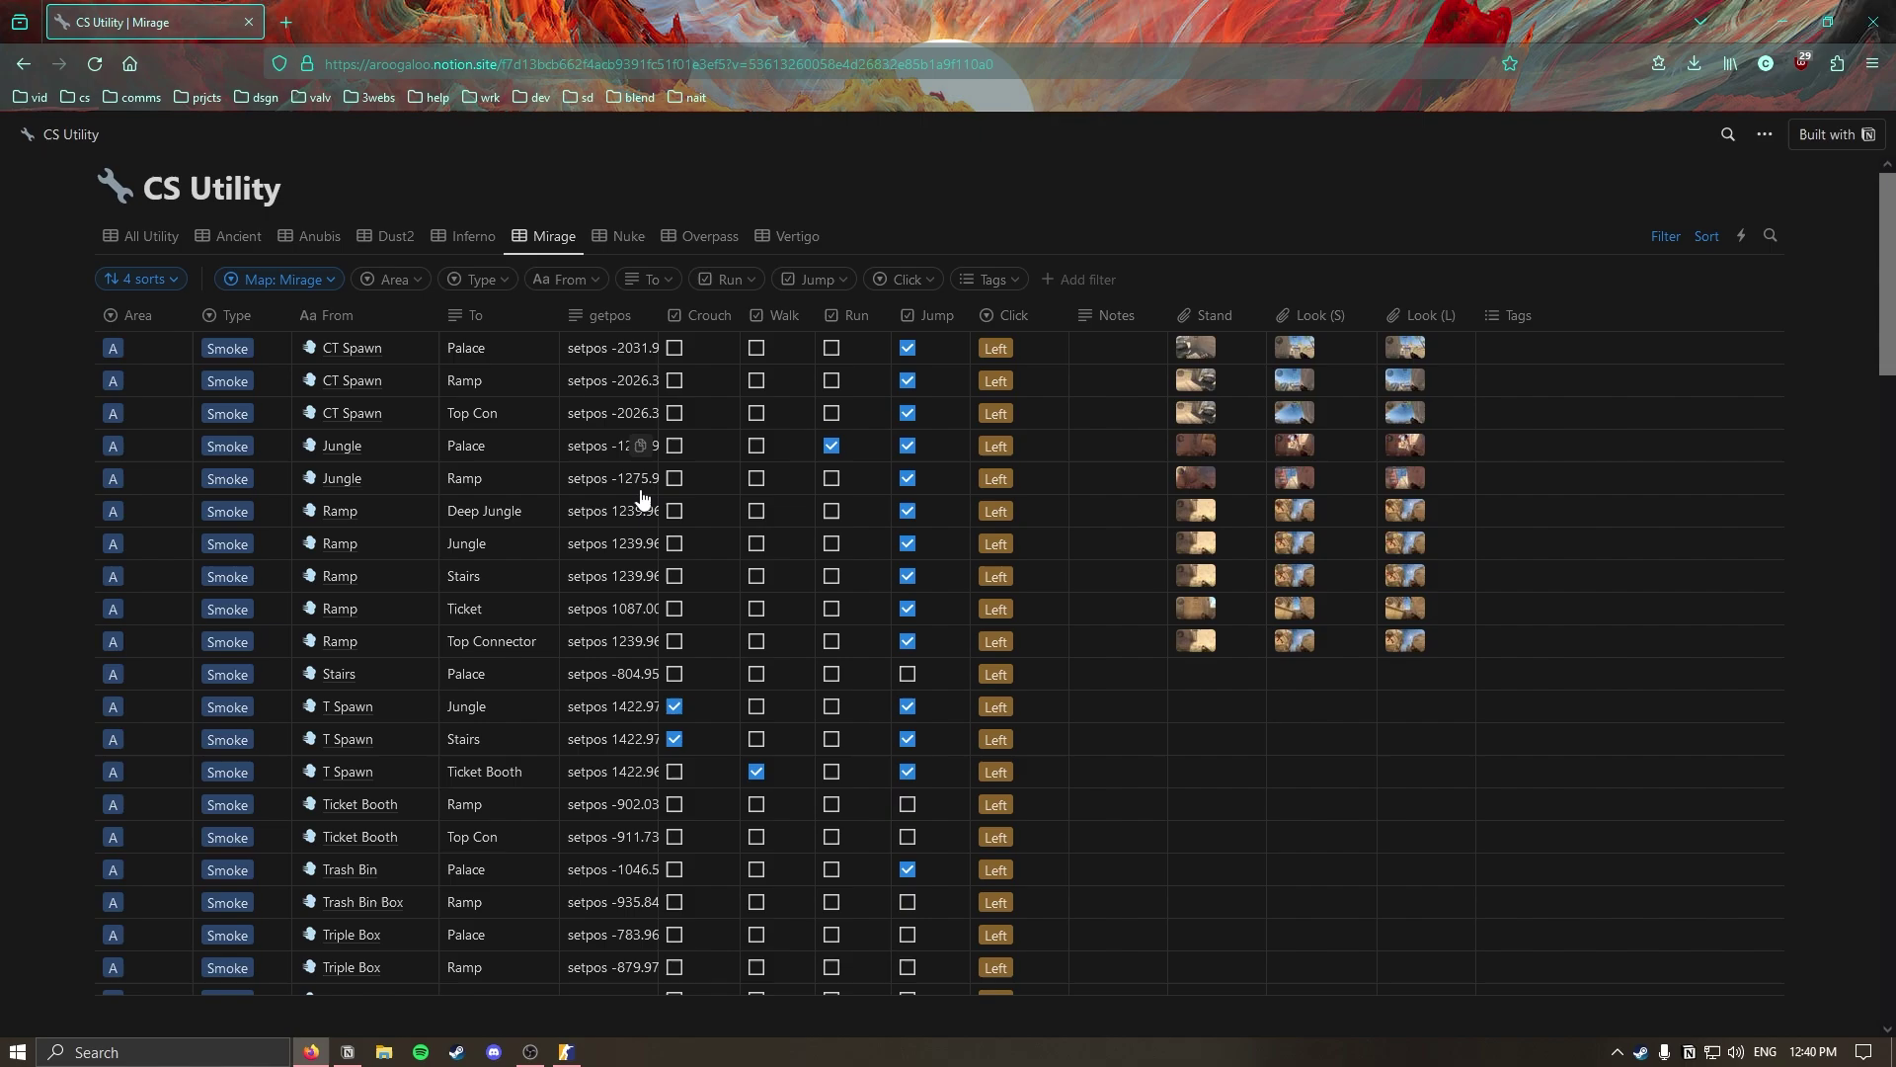
scroll(631, 442, "down", 5)
scroll(277, 199, "up", 5)
scroll(660, 647, "down", 9)
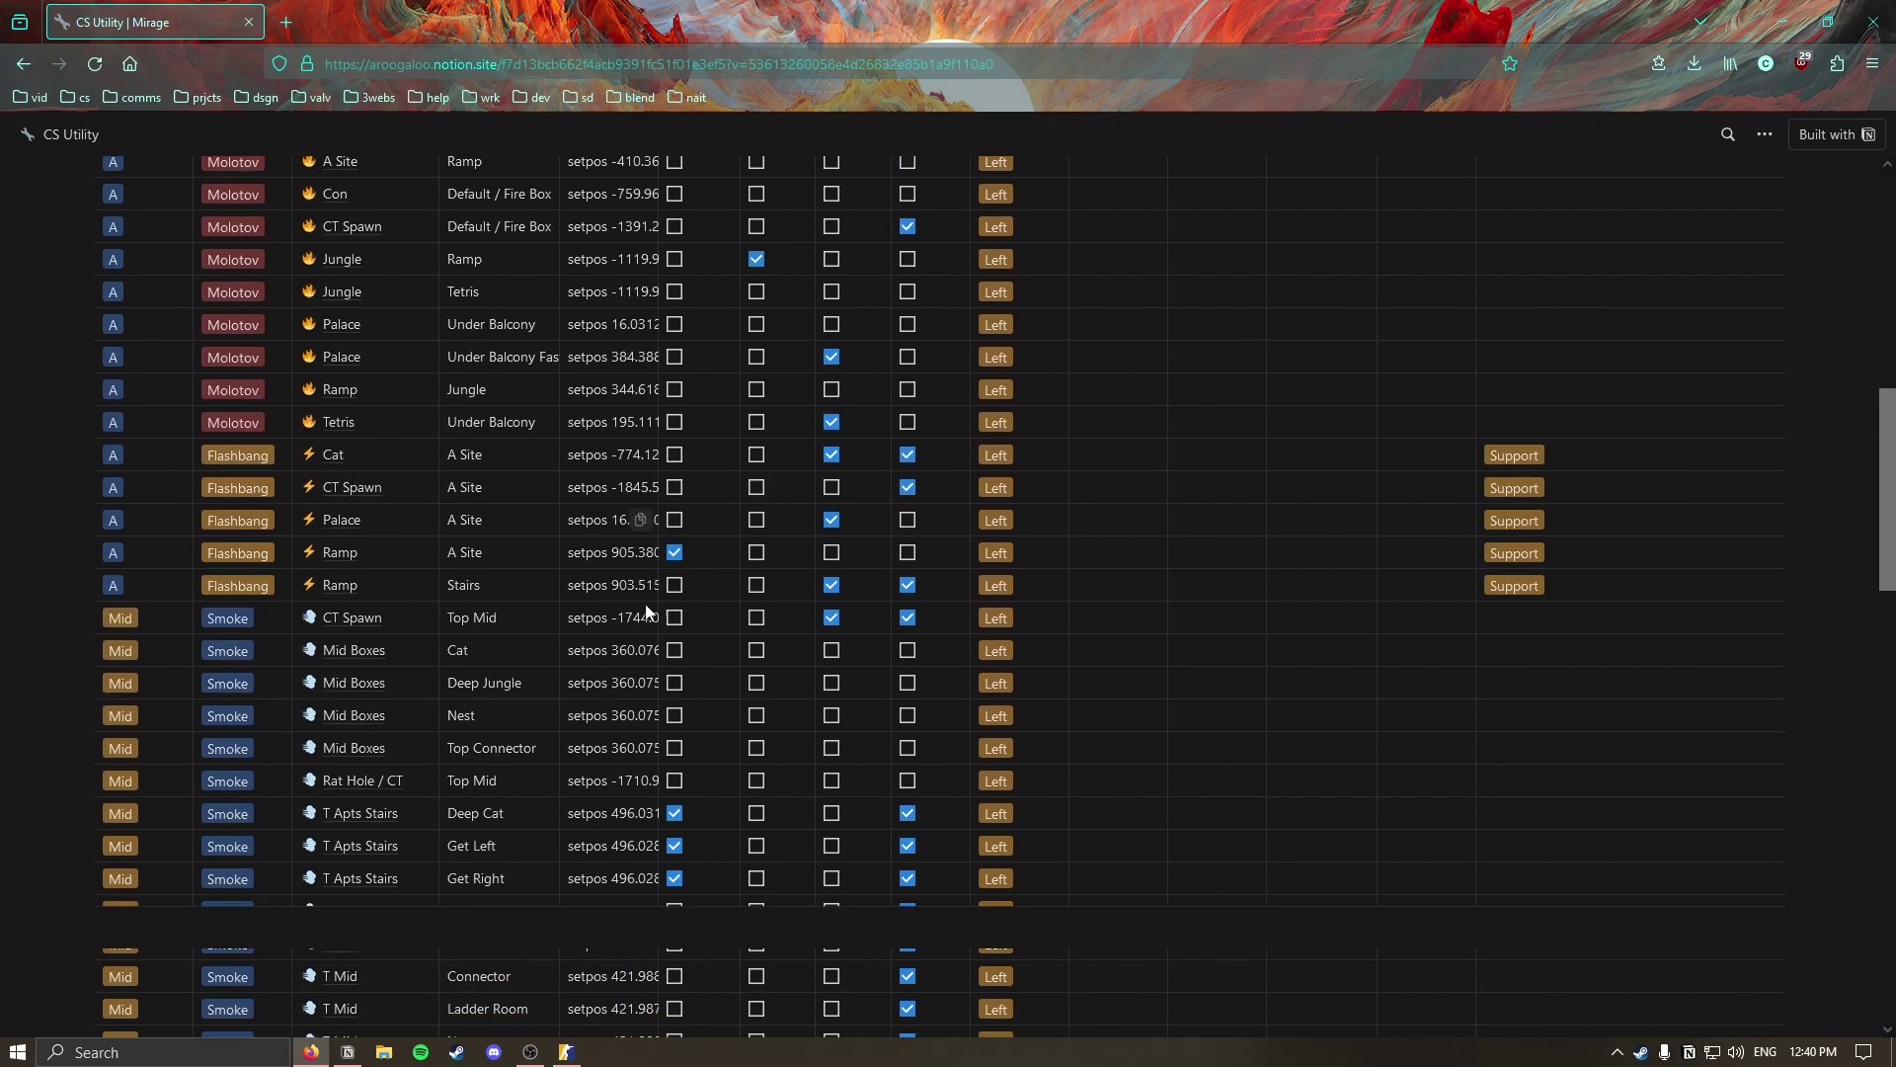
scroll(346, 715, "down", 5)
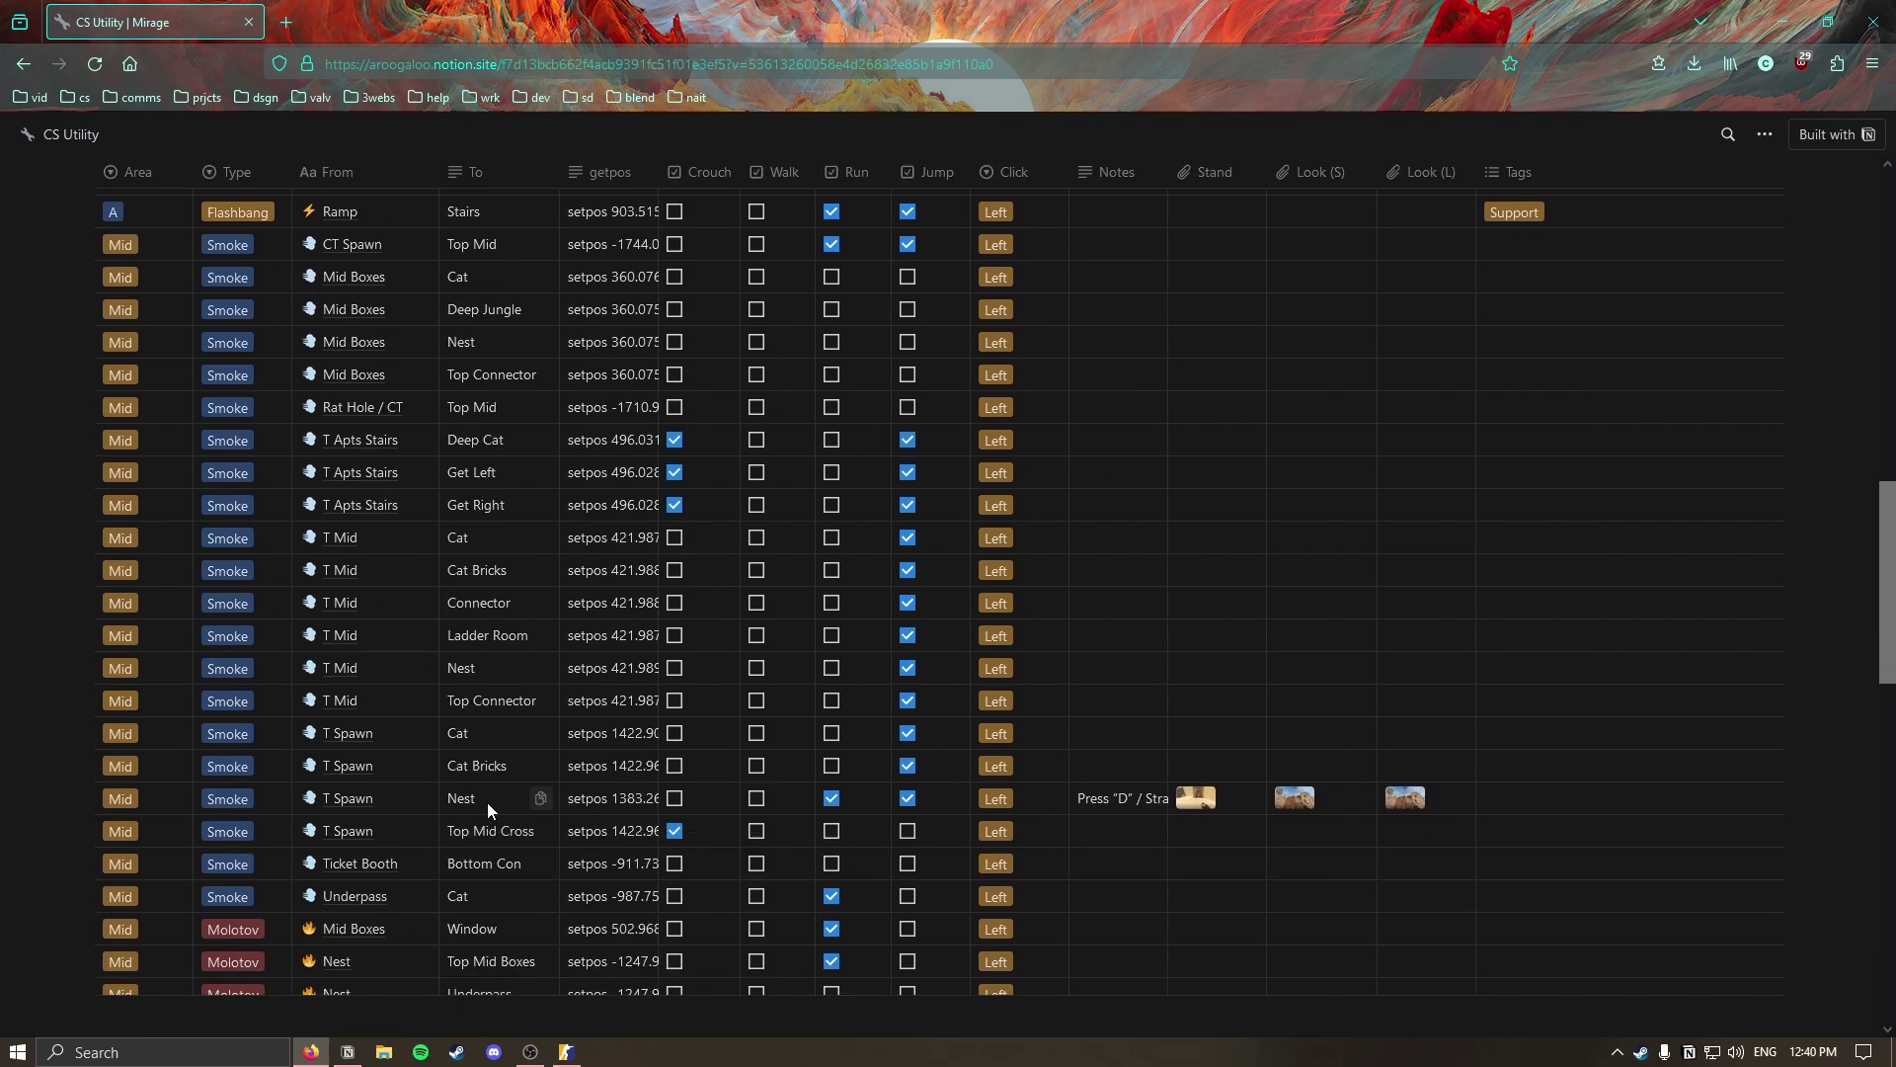
Copy the Nest row's getpos and run it as setpos in the CS2 console.
left_click(640, 798)
left_click(566, 1052)
key("grave")
key("ctrl+v")
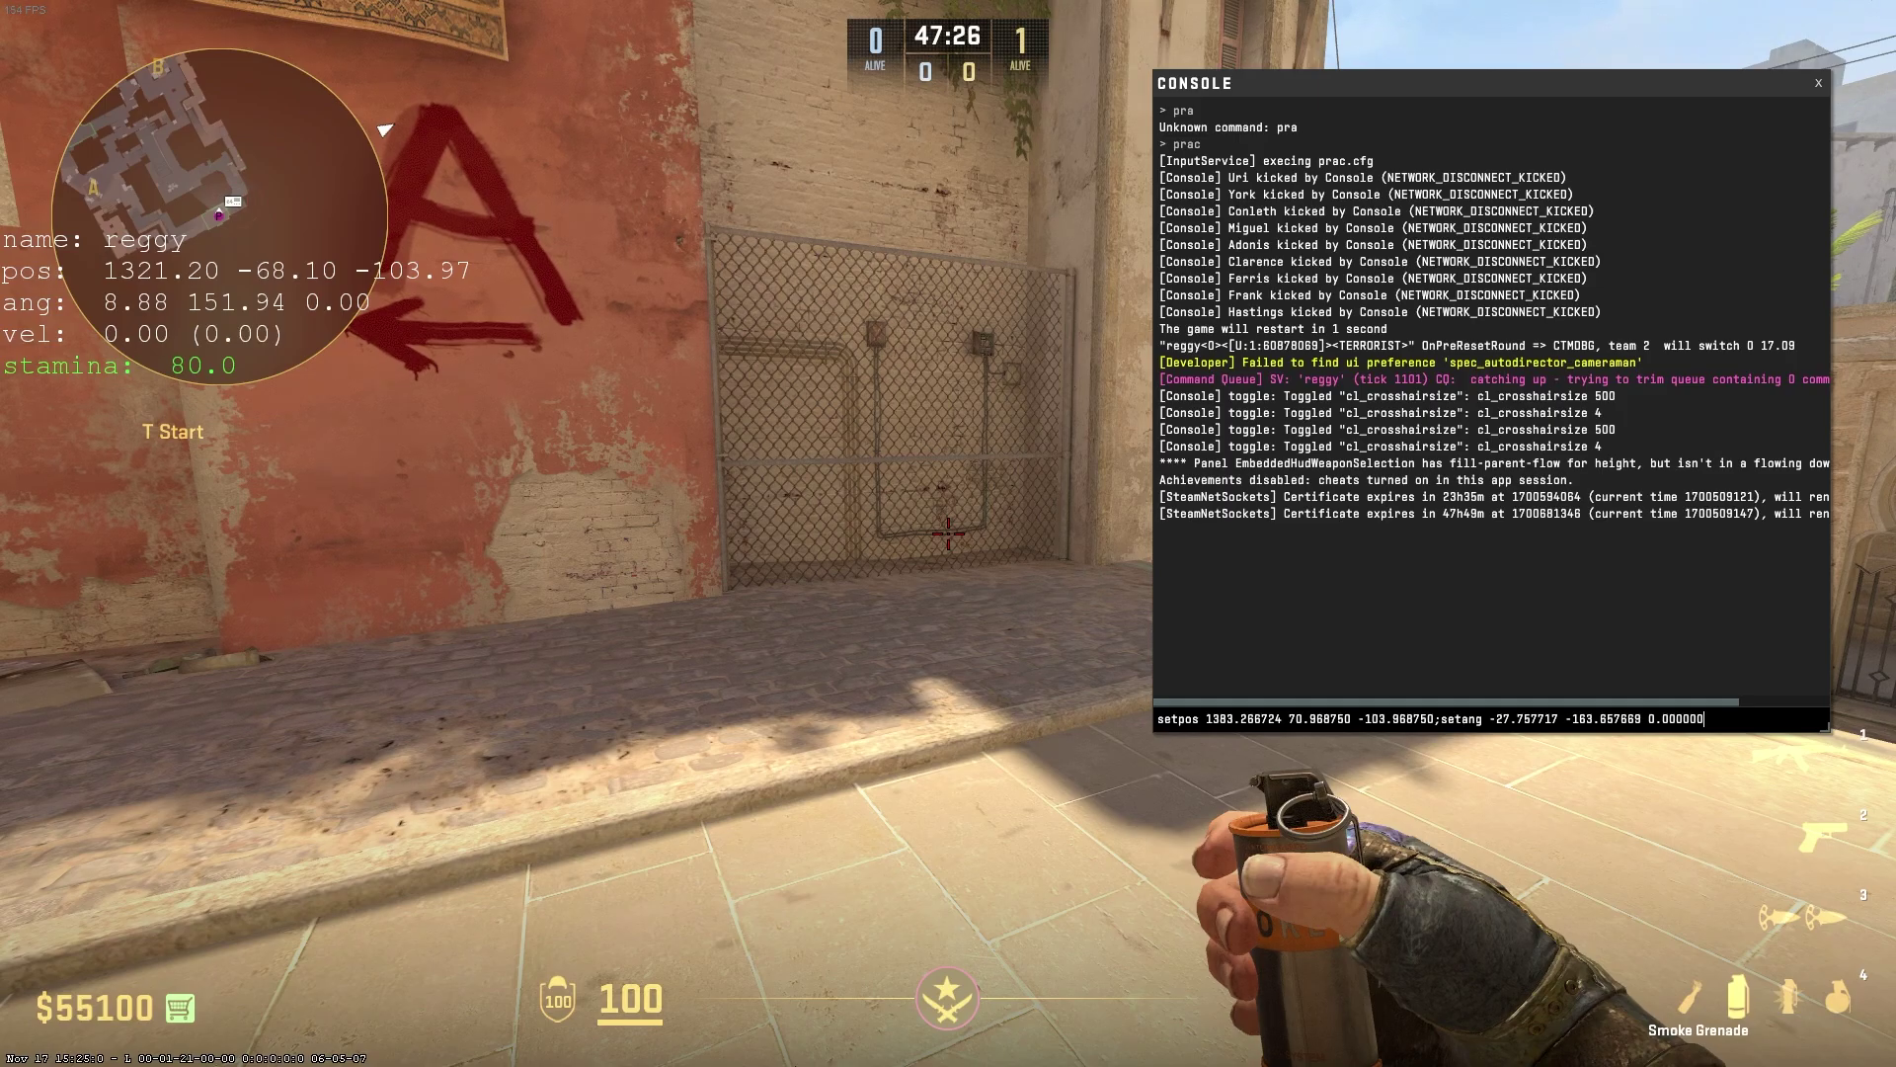
key("Return")
key("grave")
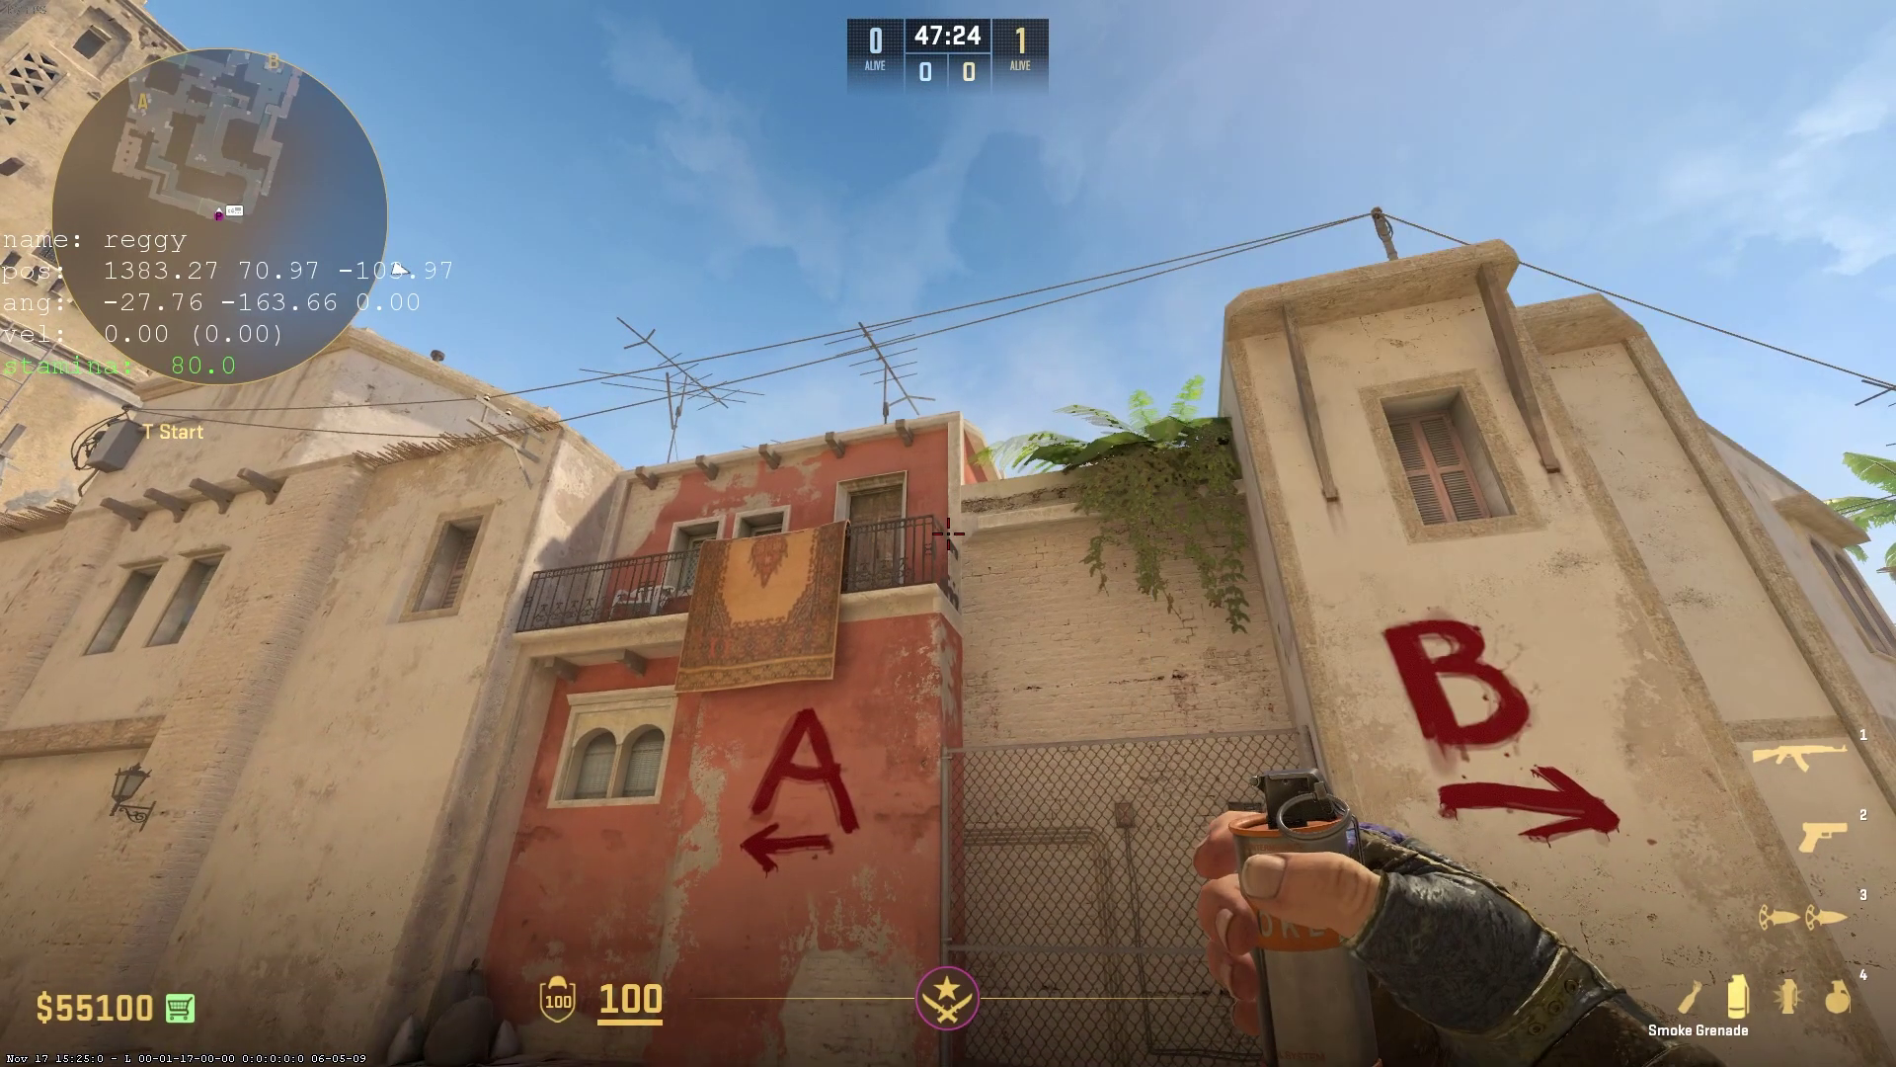
Walk away from the spot, then rerun the setpos command to return to the lineup.
key("w")
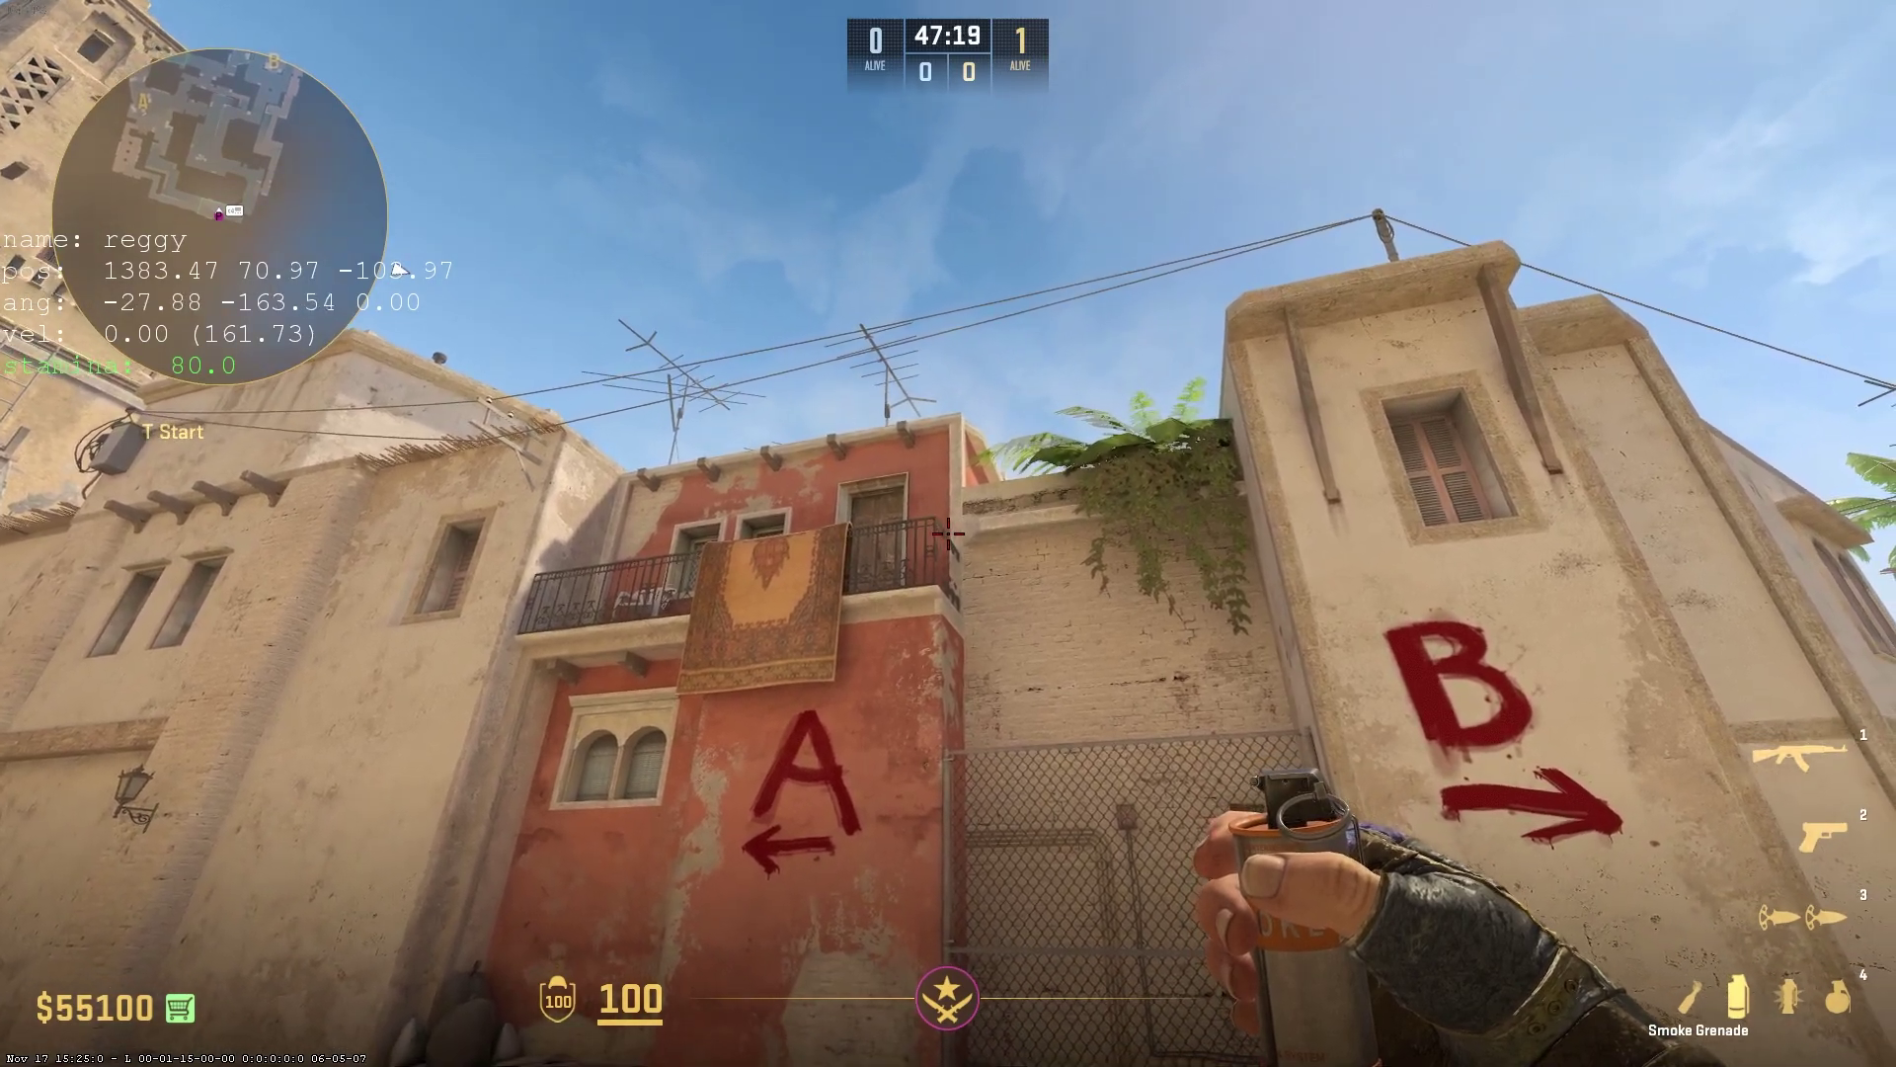
mouse_move(948, 533)
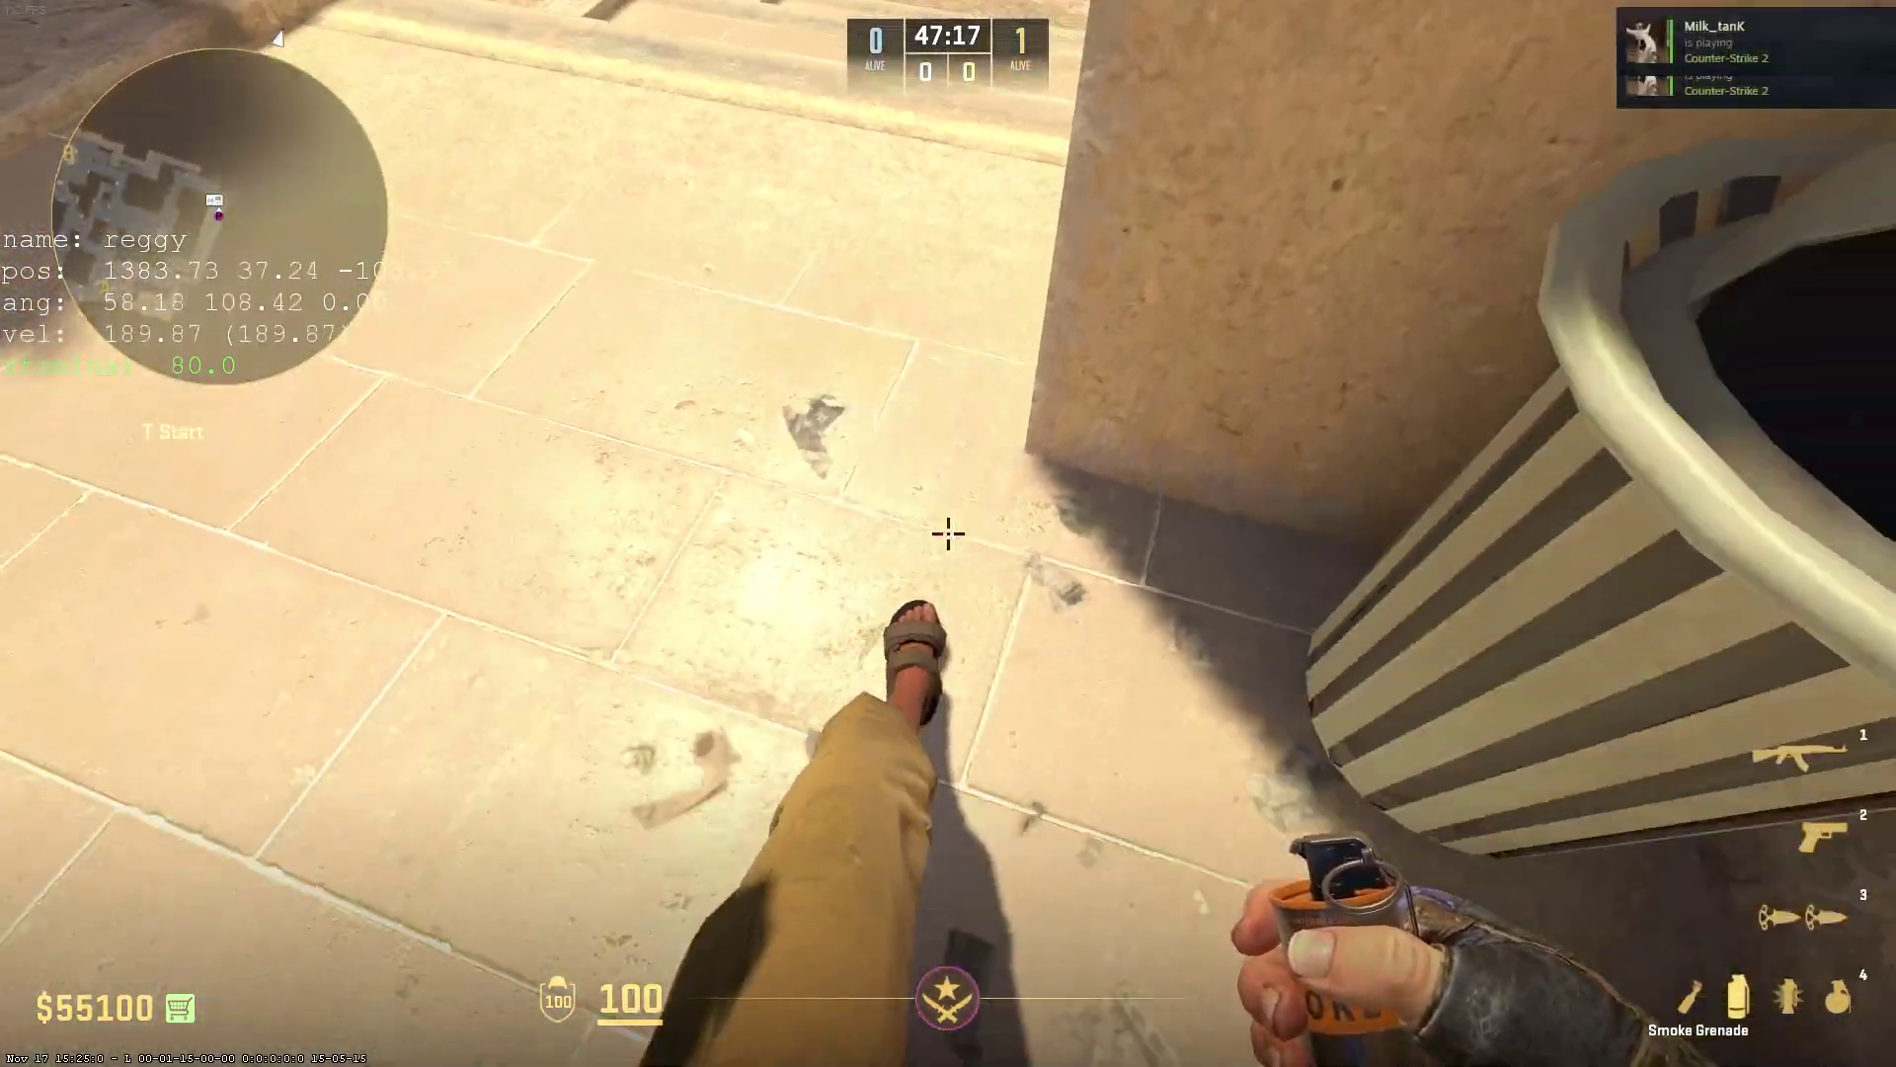
key("s")
key("s")
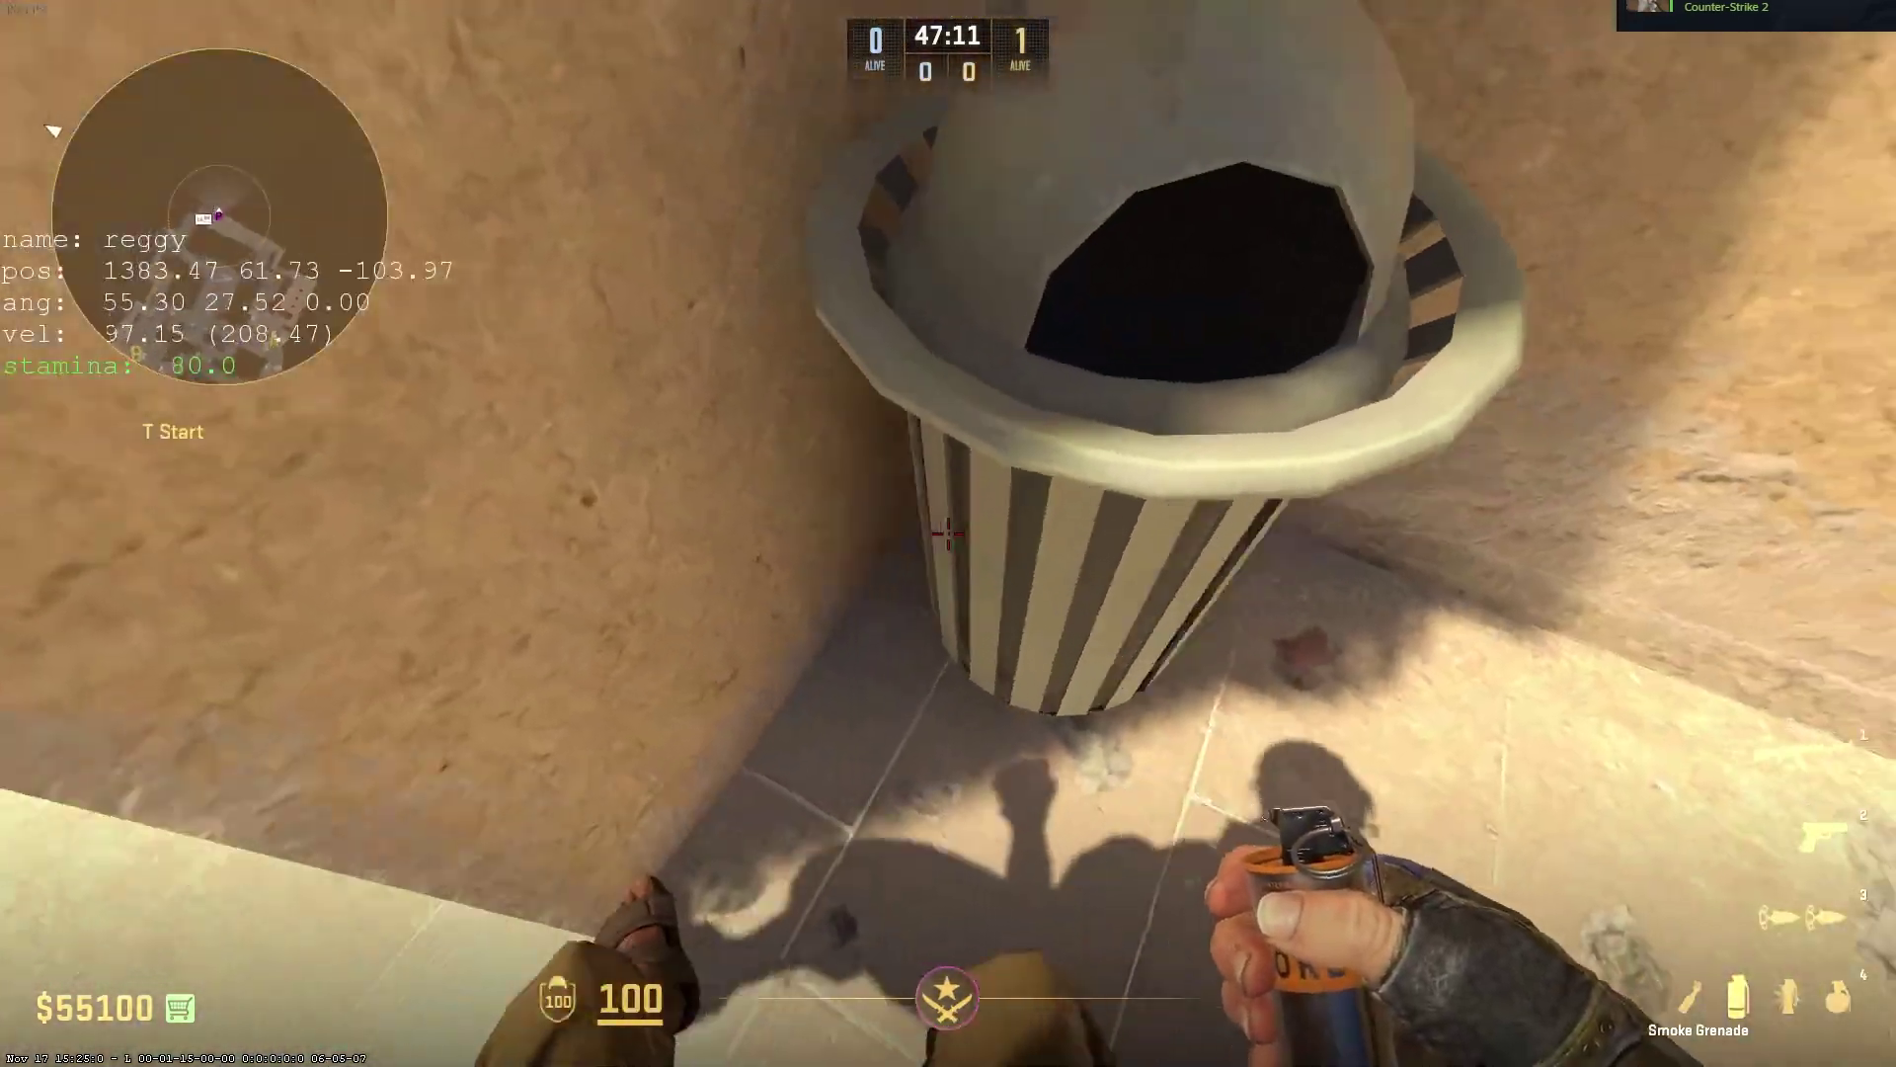
key("s")
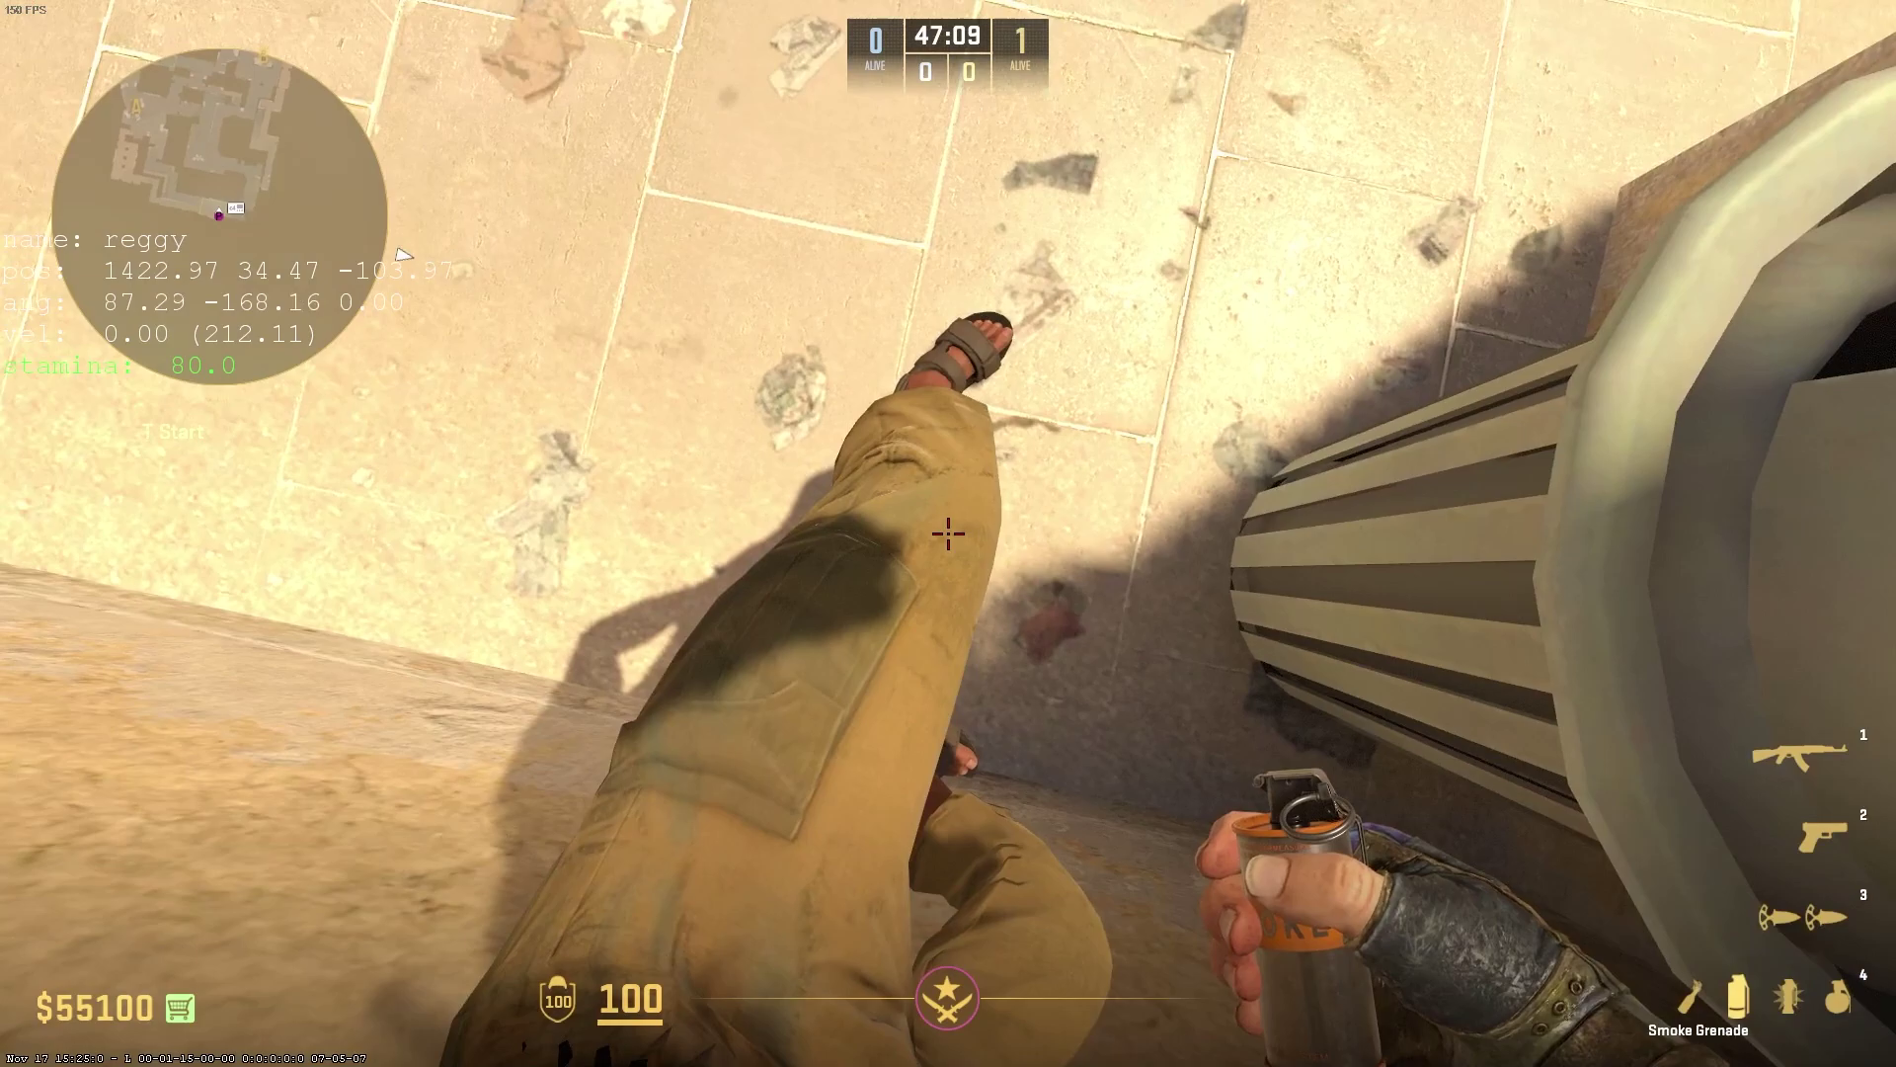
key("w")
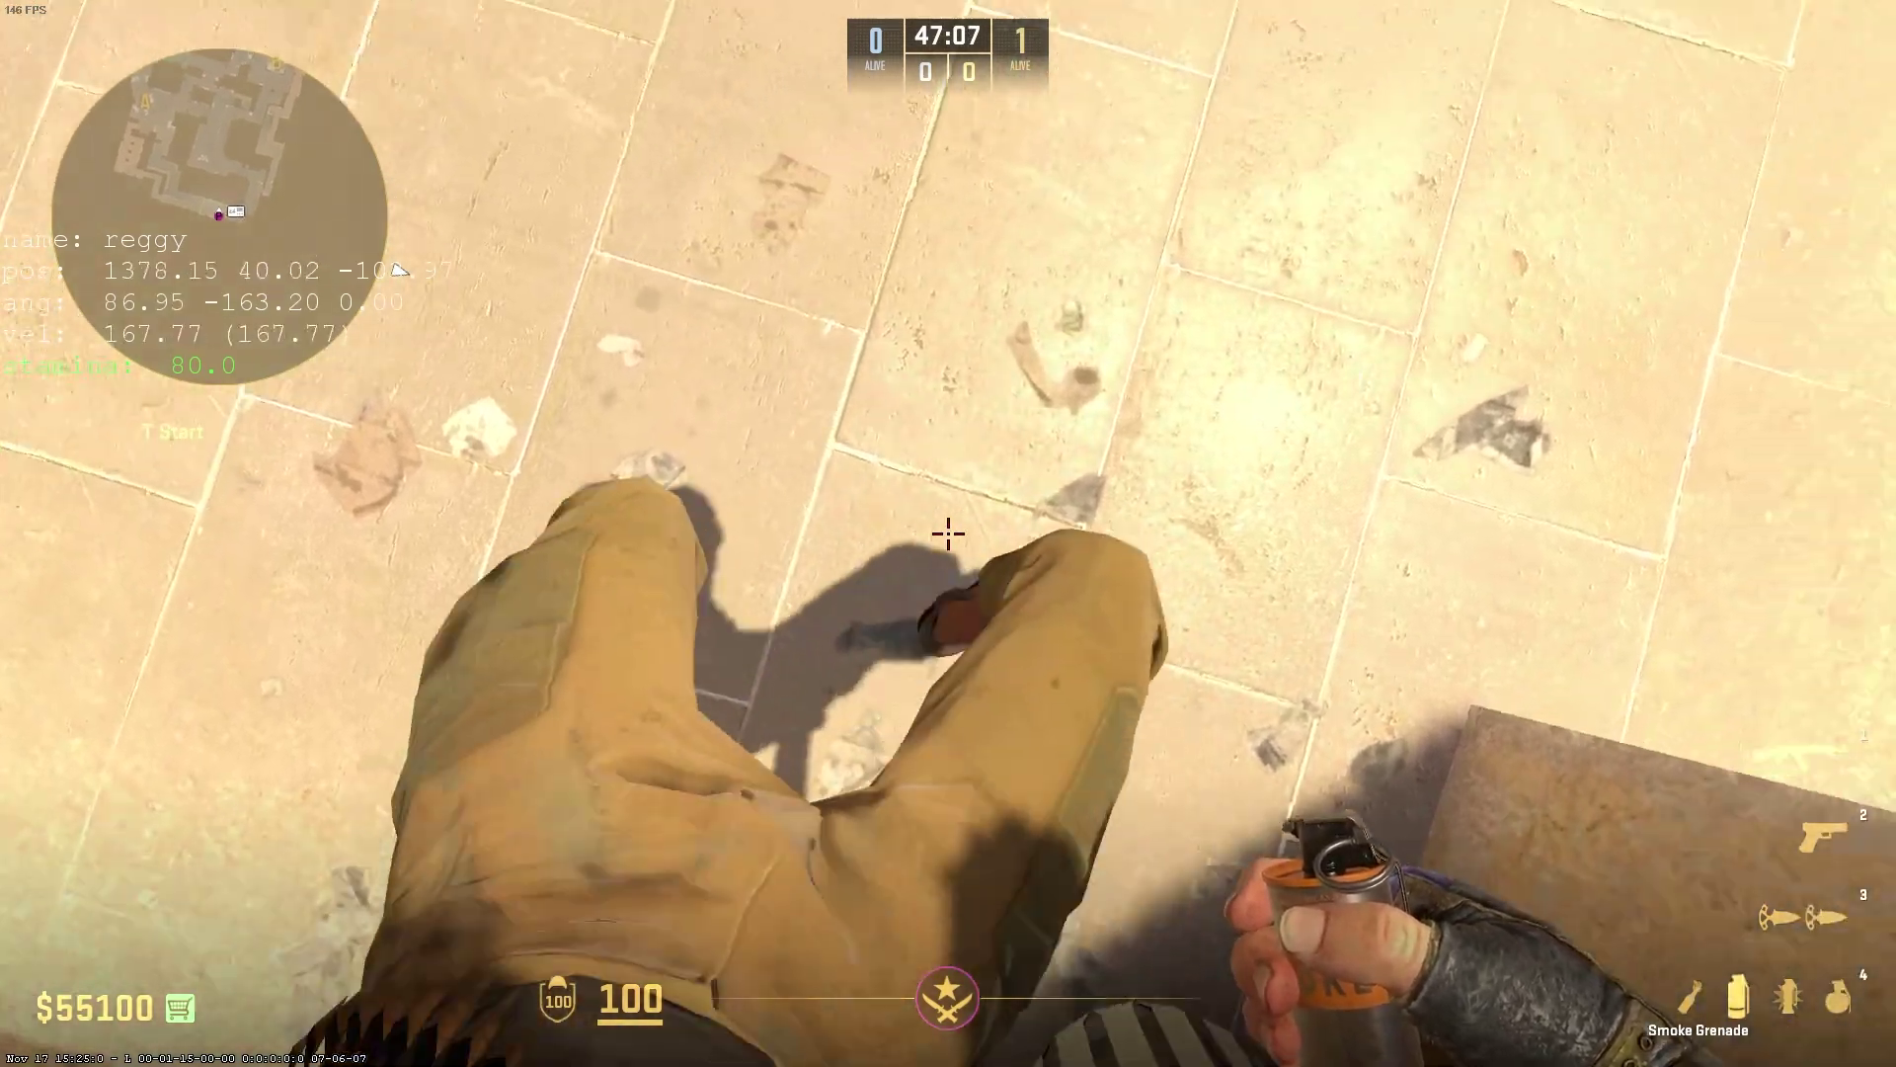
key("grave")
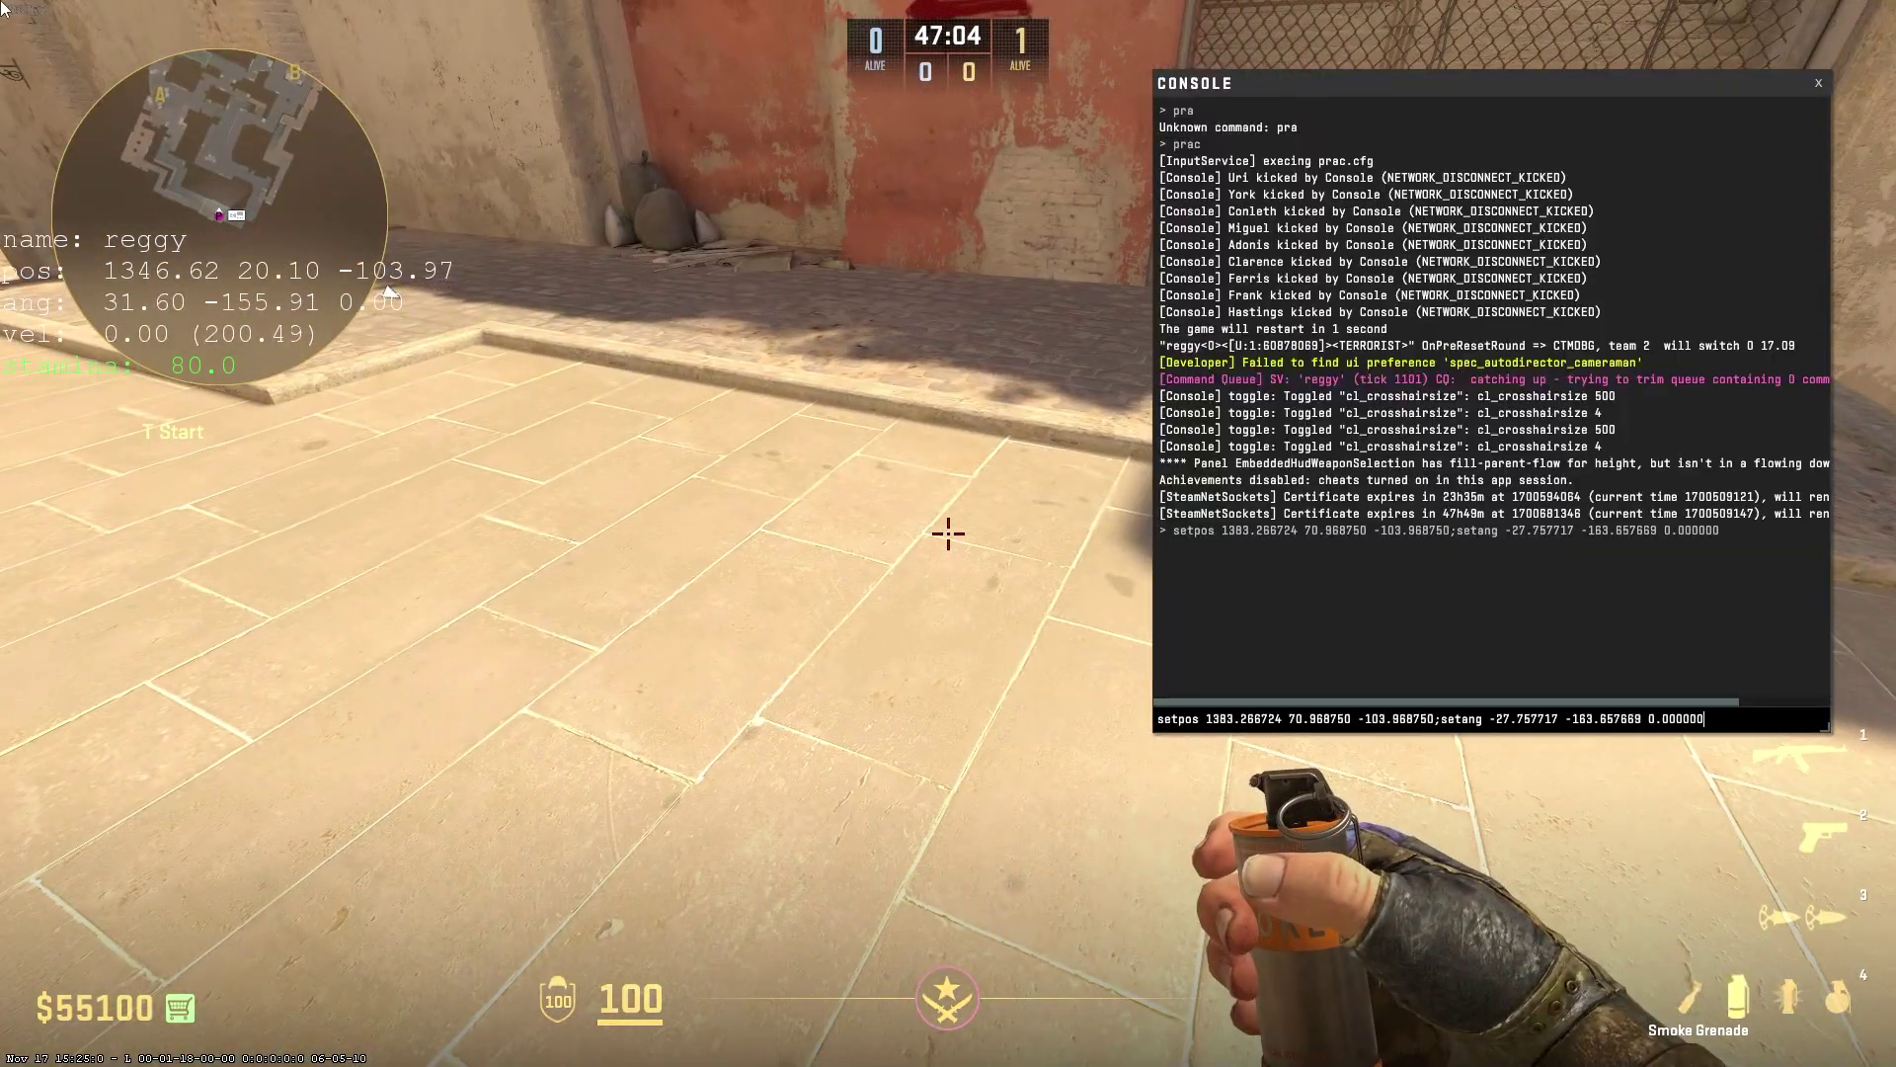
key("Return")
key("grave")
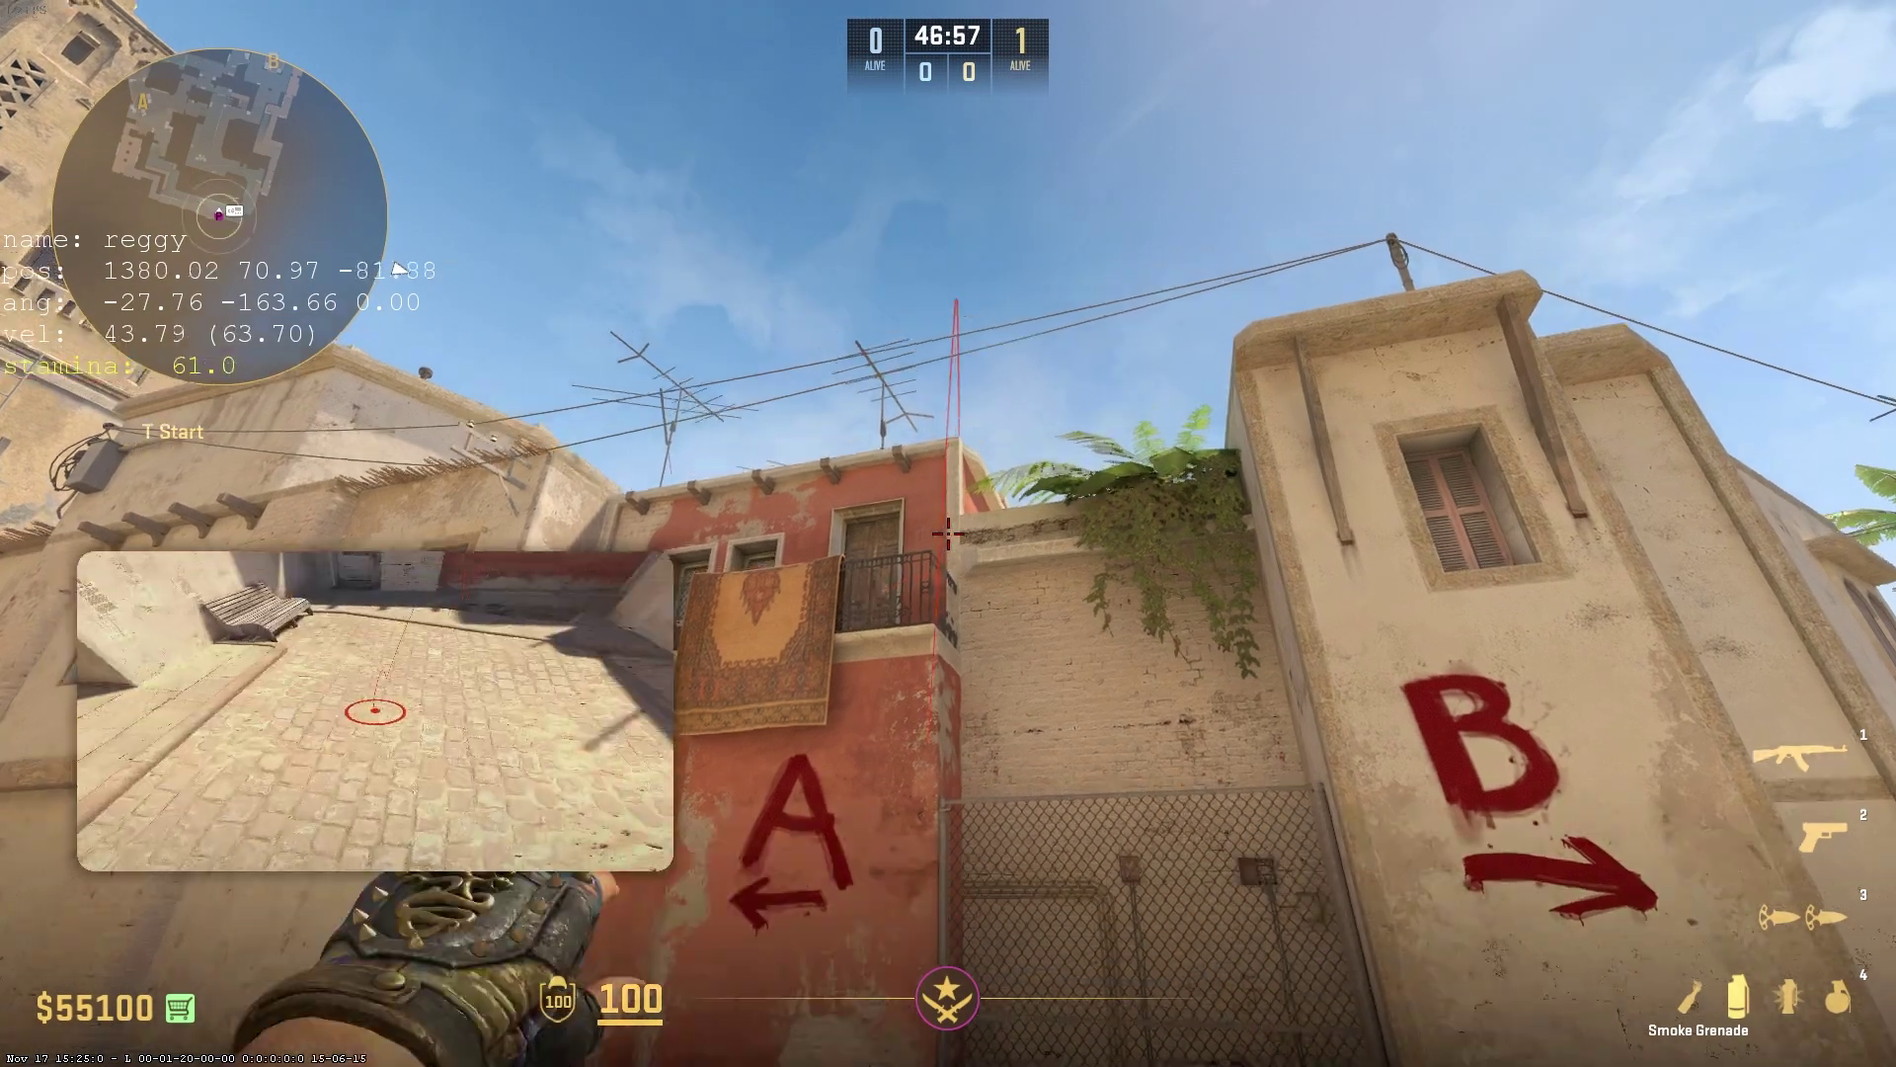
Throw the smoke grenade from the lineup, then switch to the knife and walk toward Underpass.
key("1")
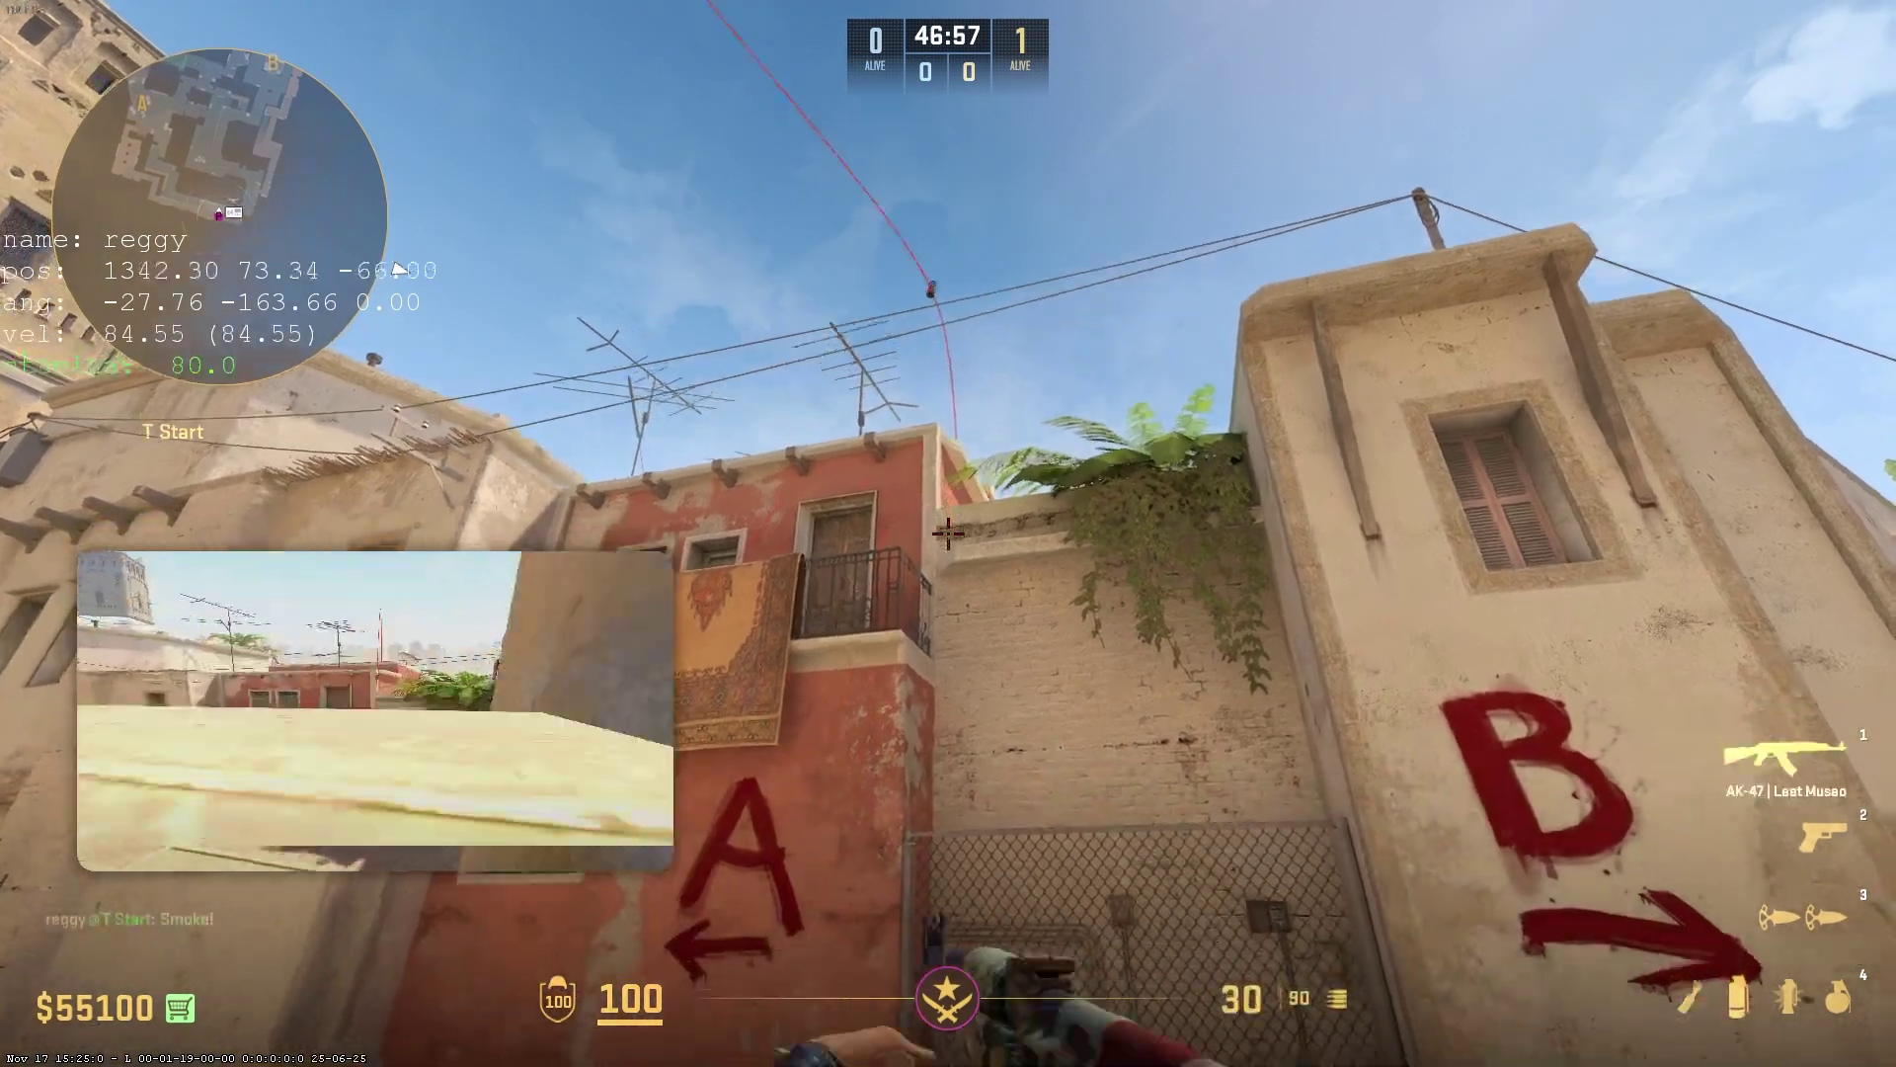
key("3")
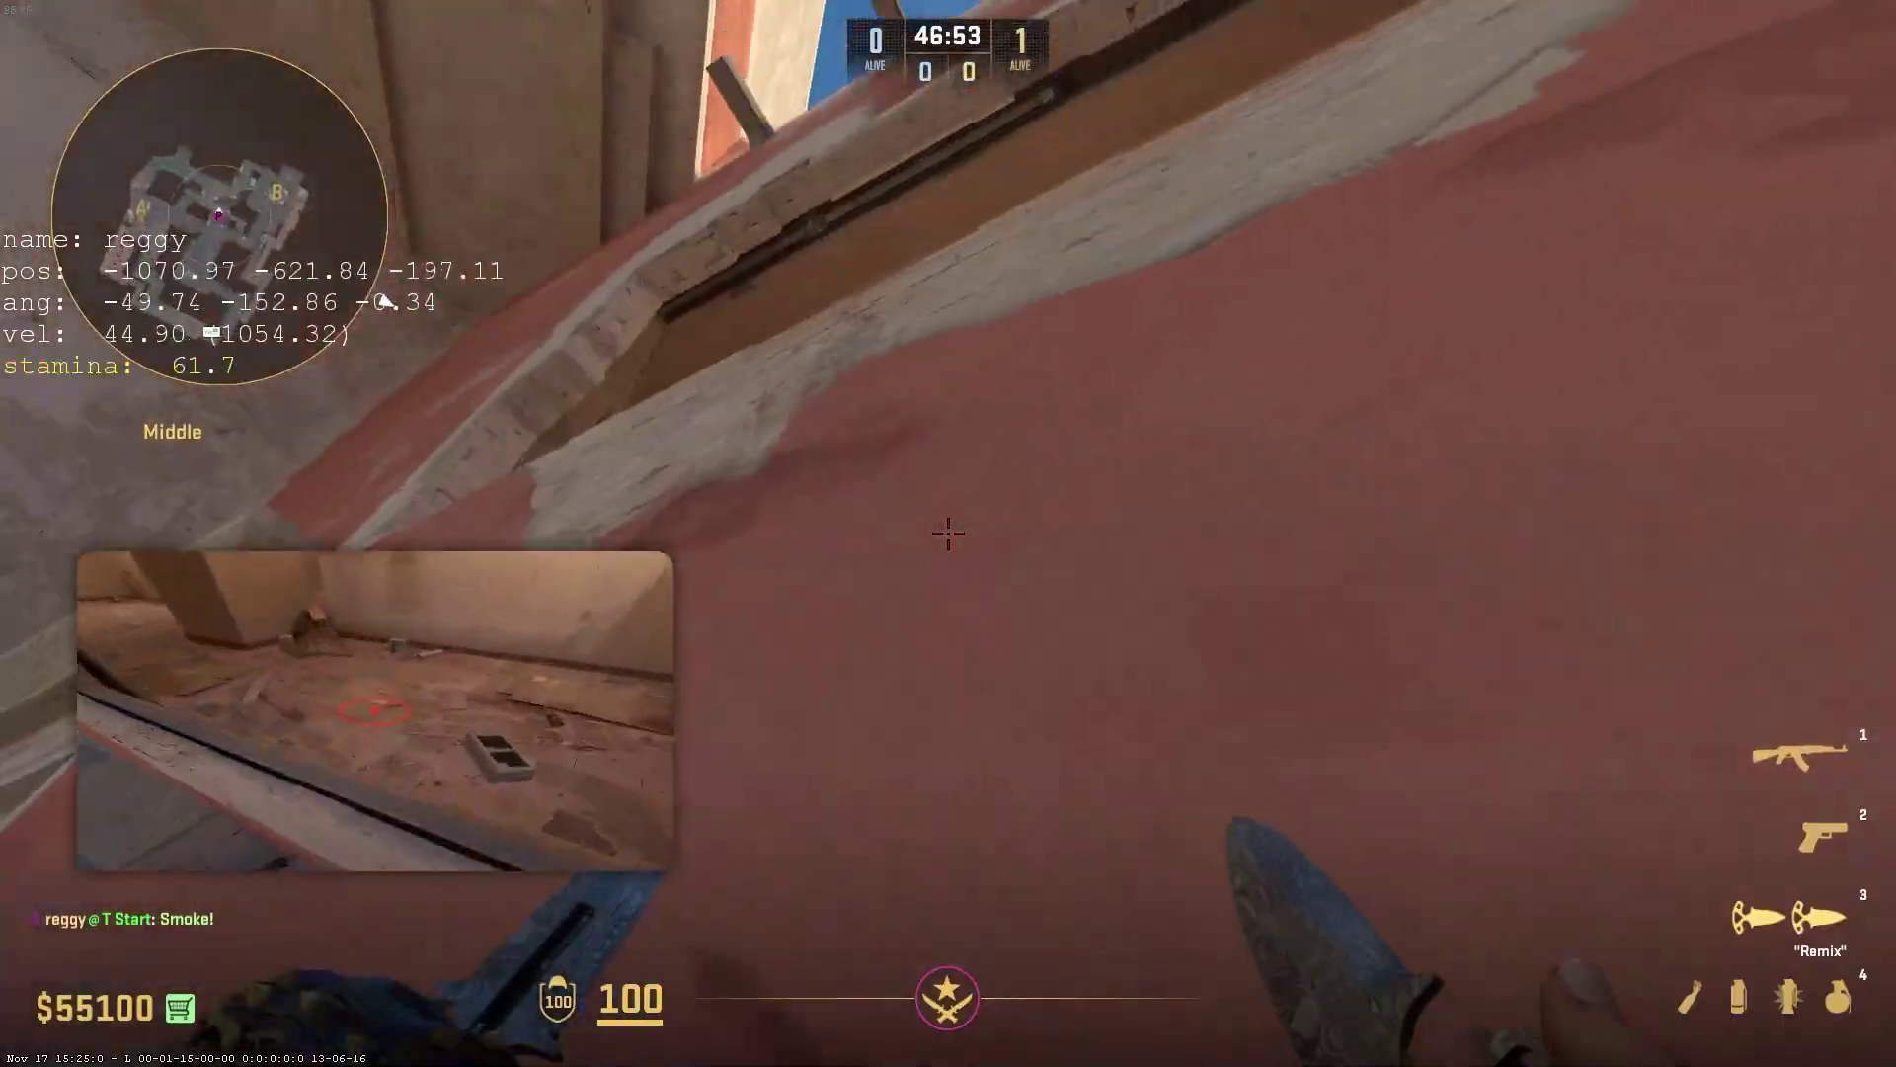
mouse_move(949, 534)
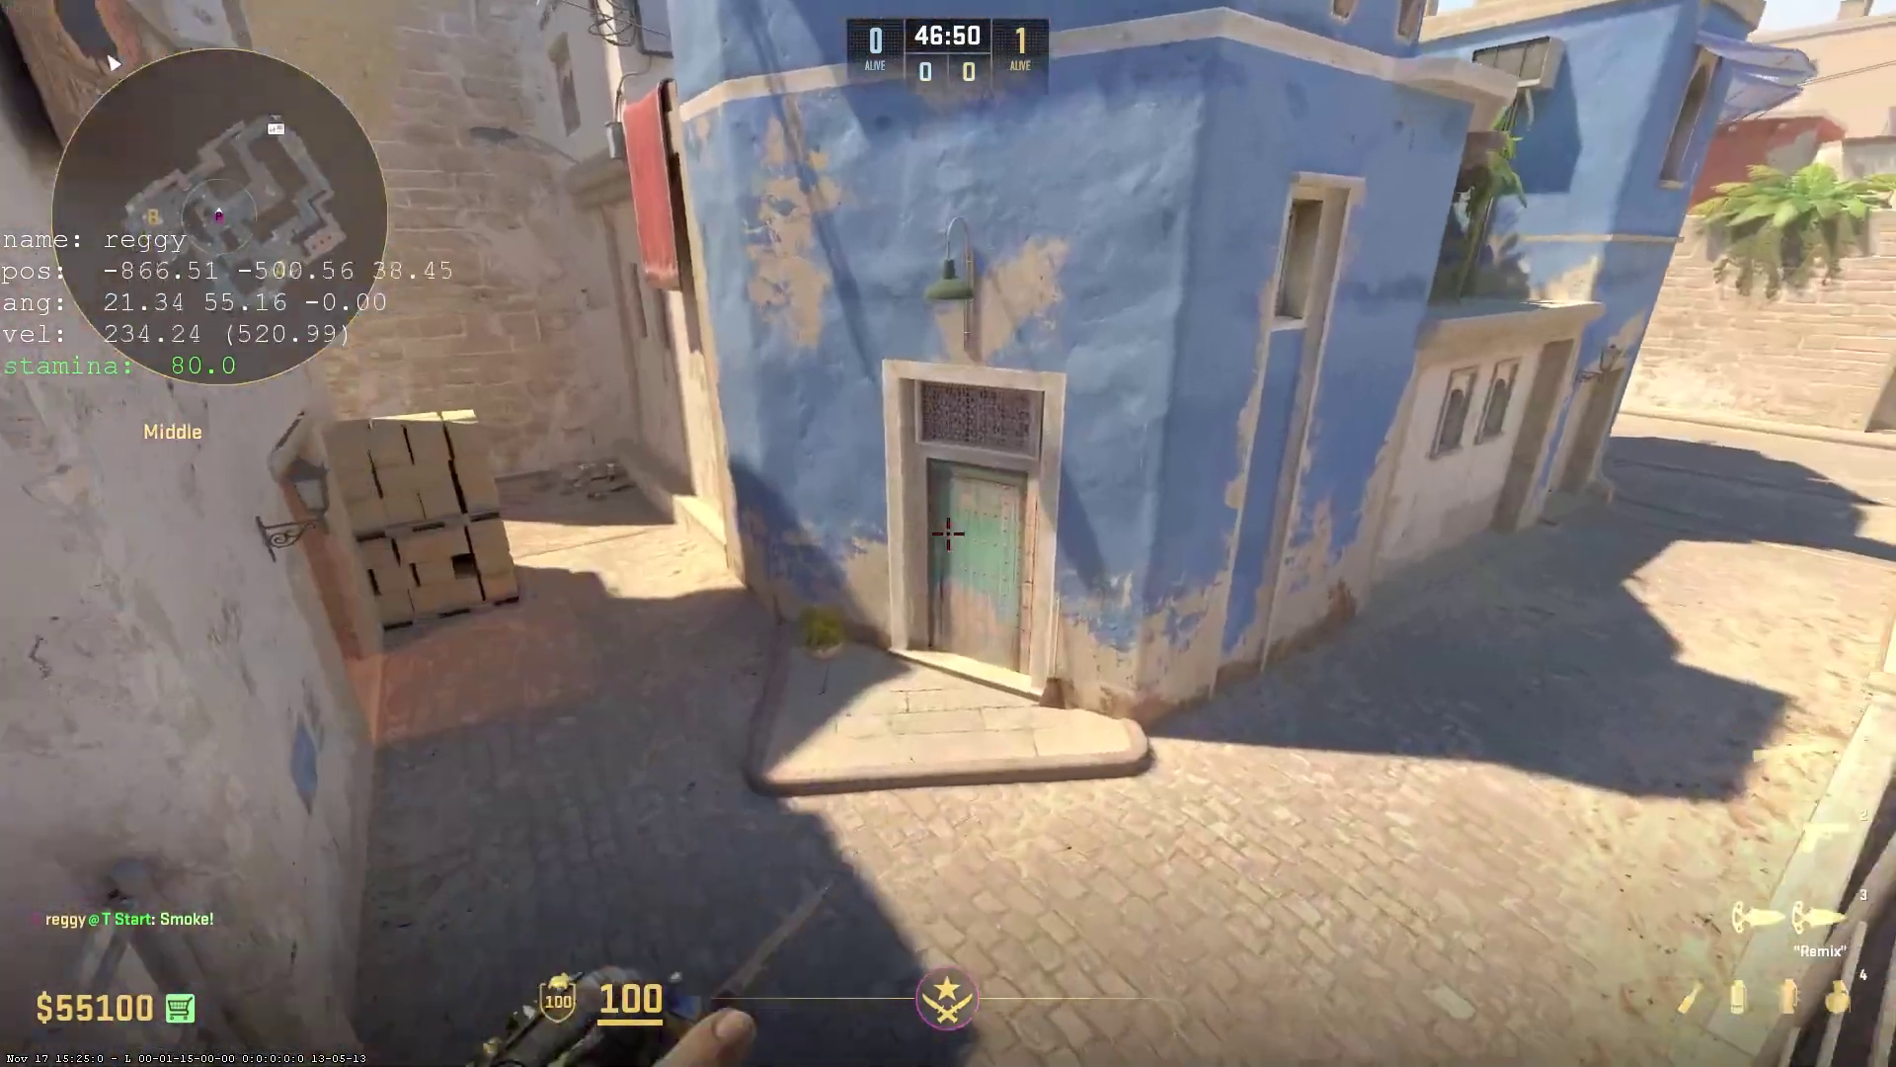
key("w")
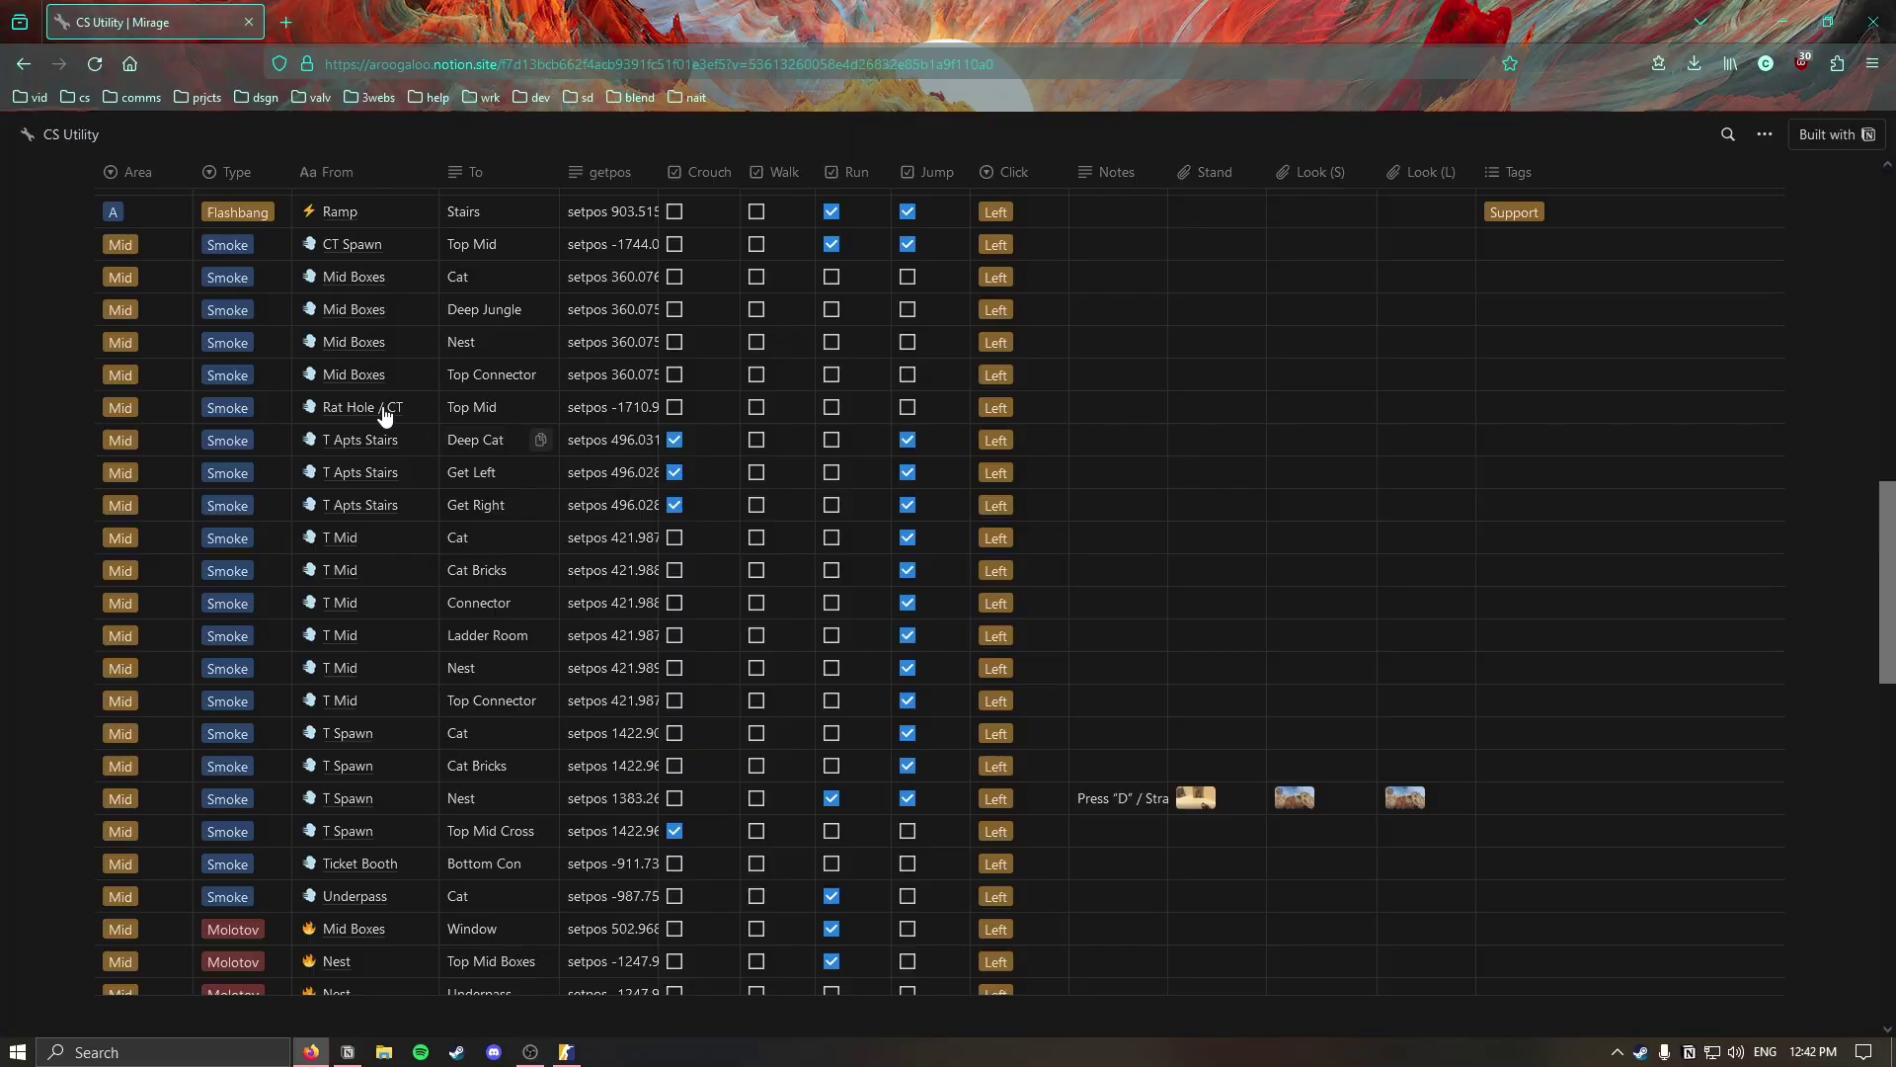
scroll(294, 429, "down", 1)
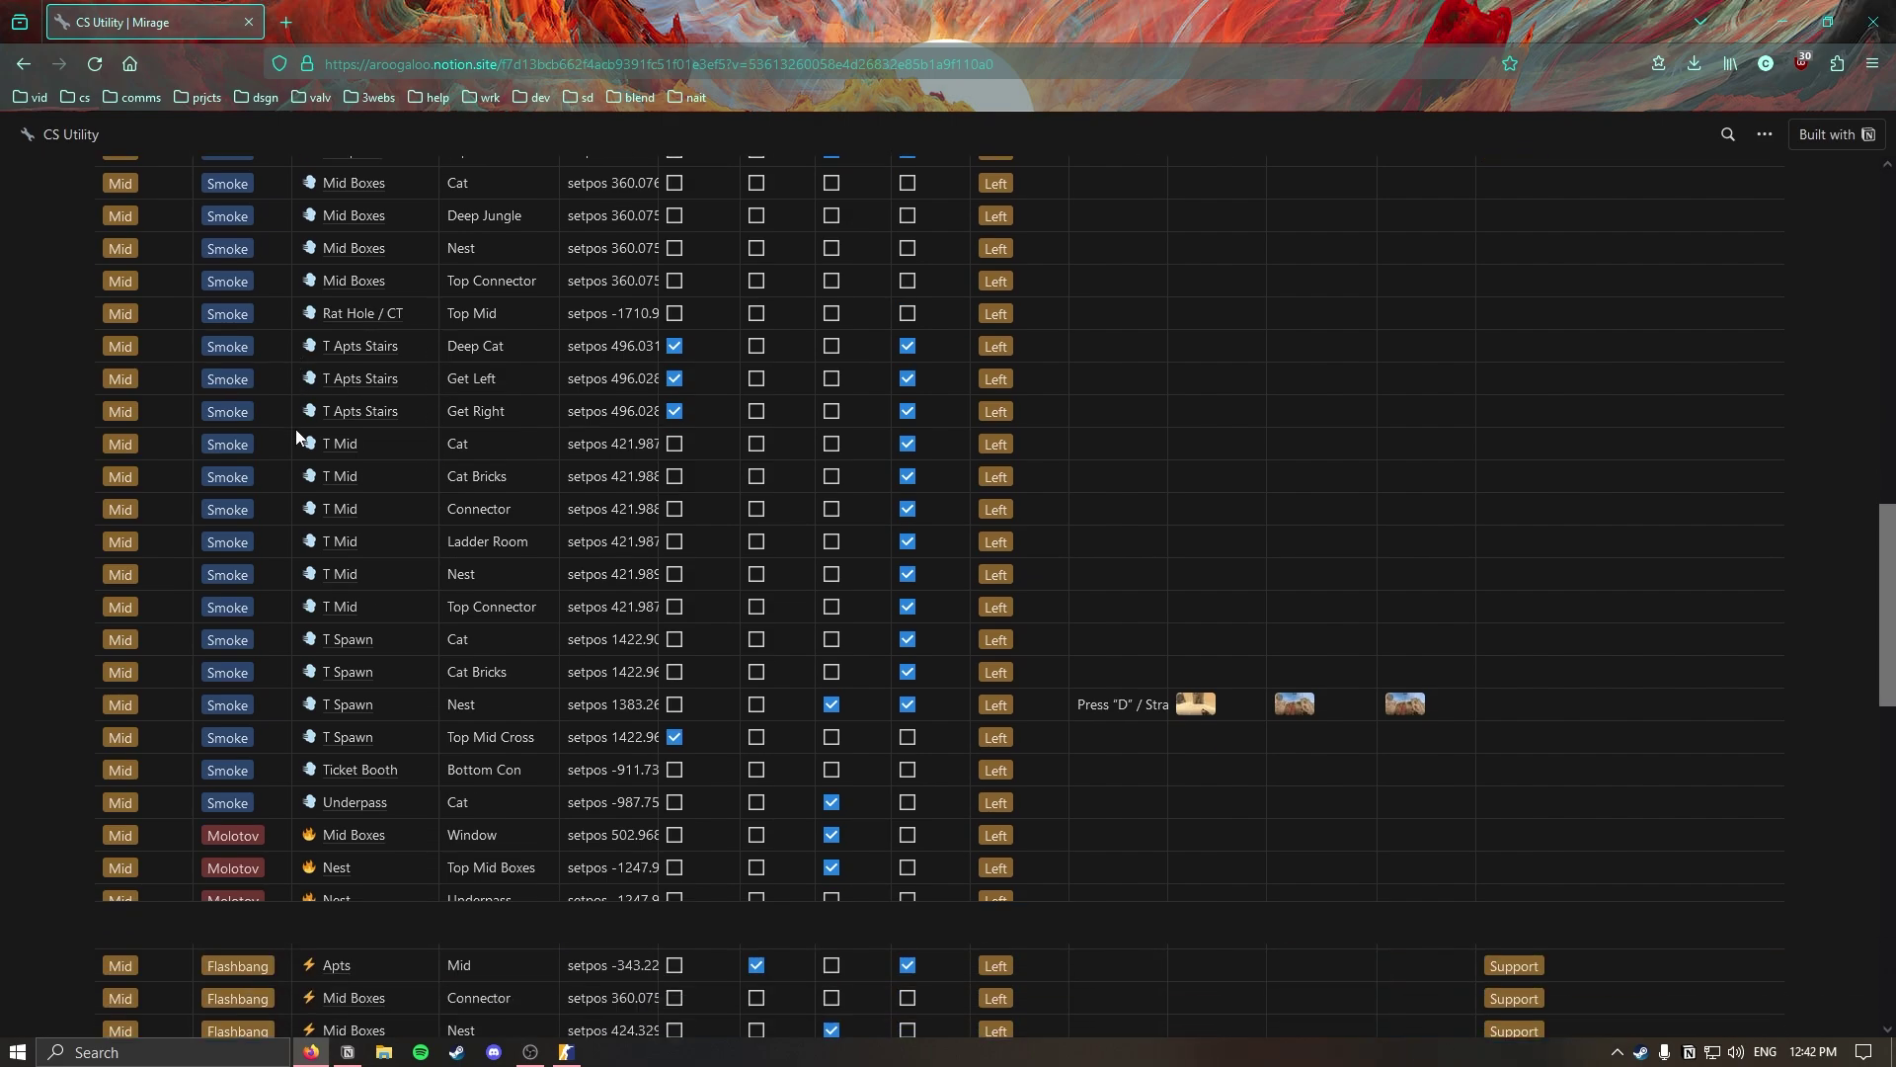
scroll(294, 428, "up", 5)
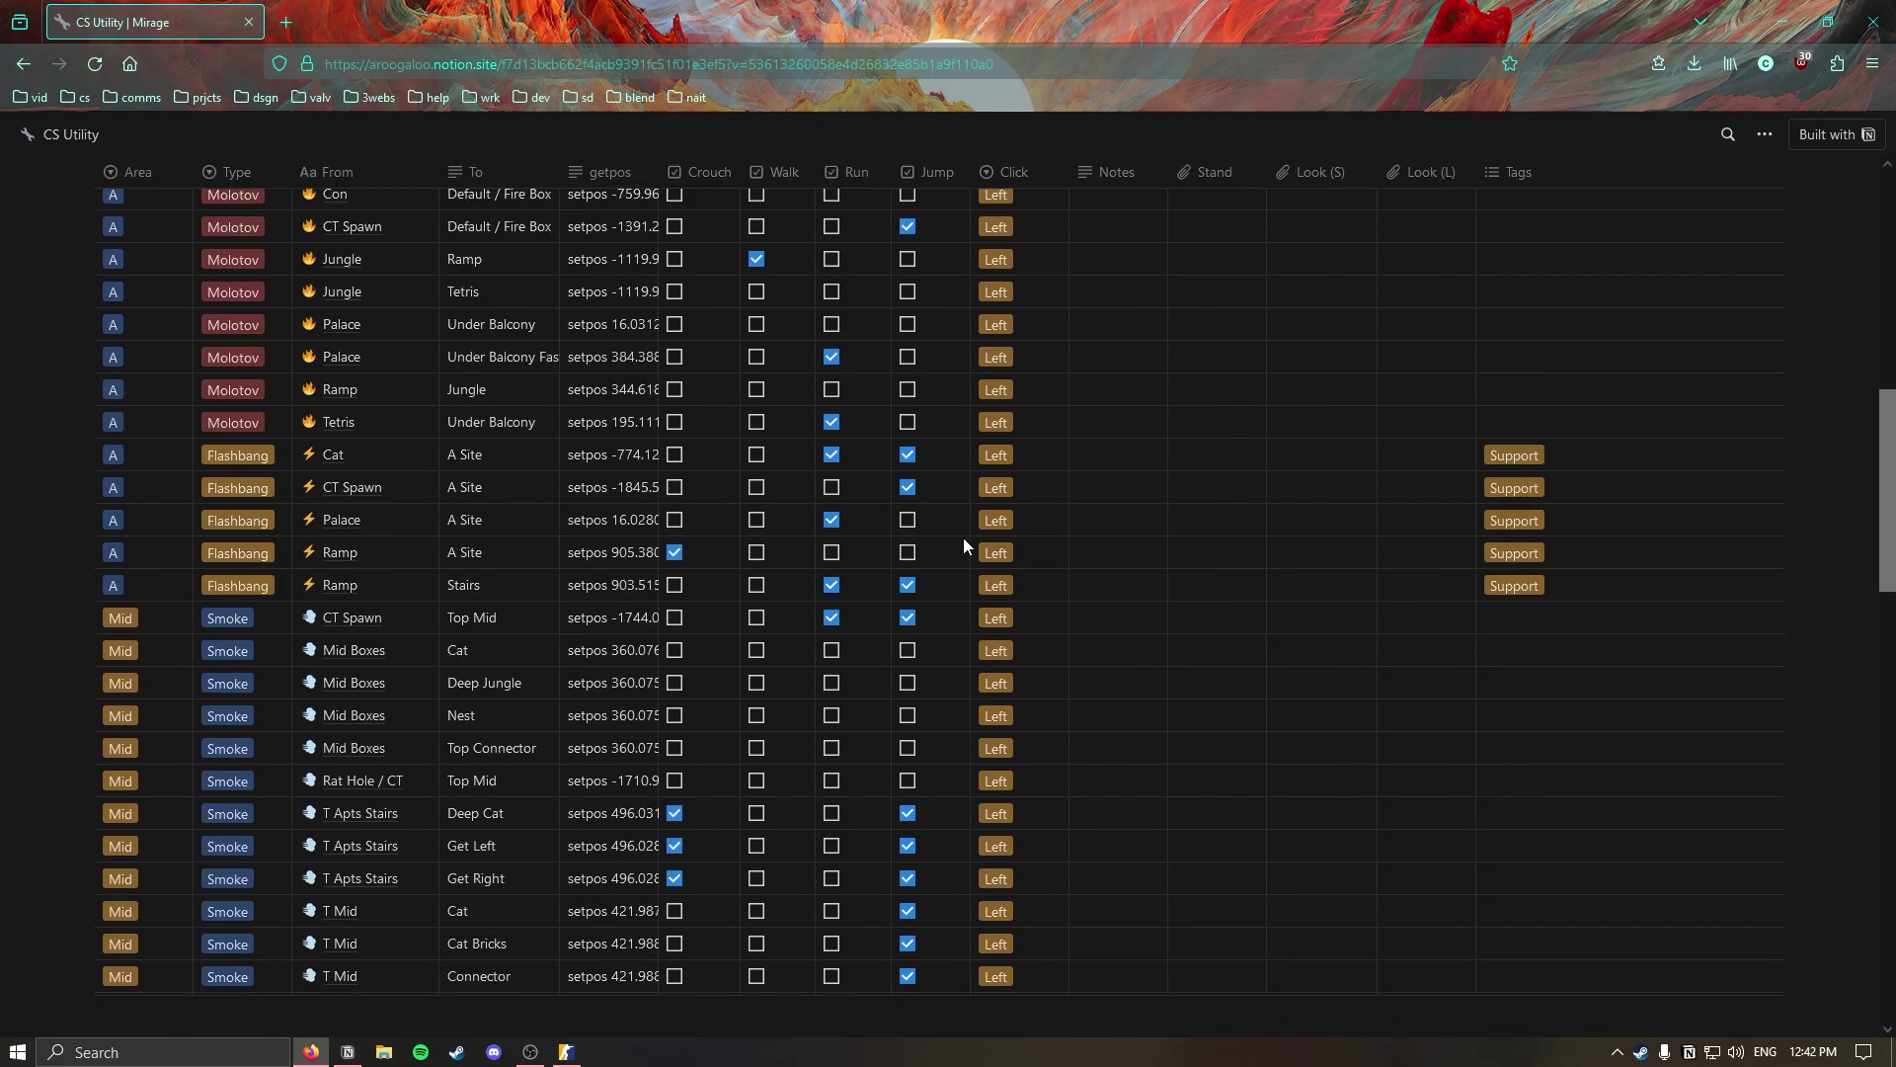
scroll(1363, 395, "down", 1)
scroll(1306, 477, "up", 6)
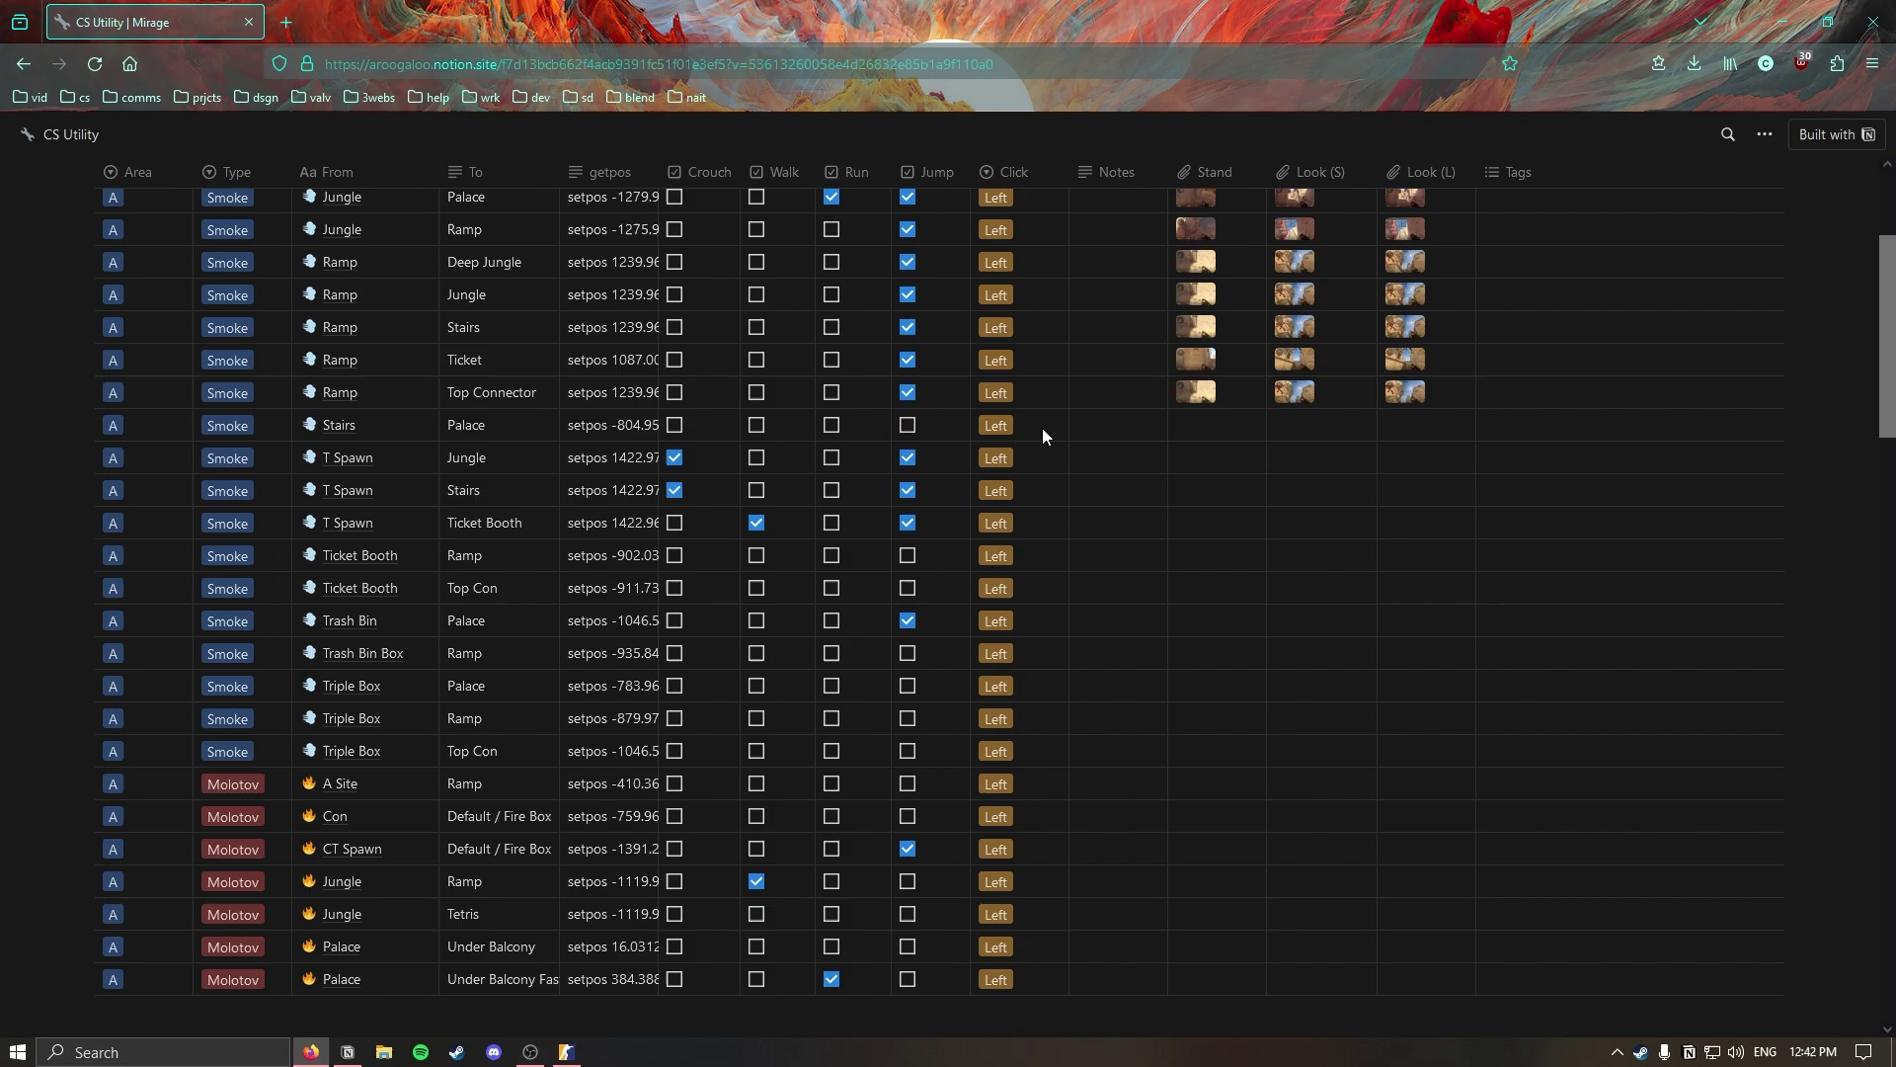
scroll(395, 499, "up", 3)
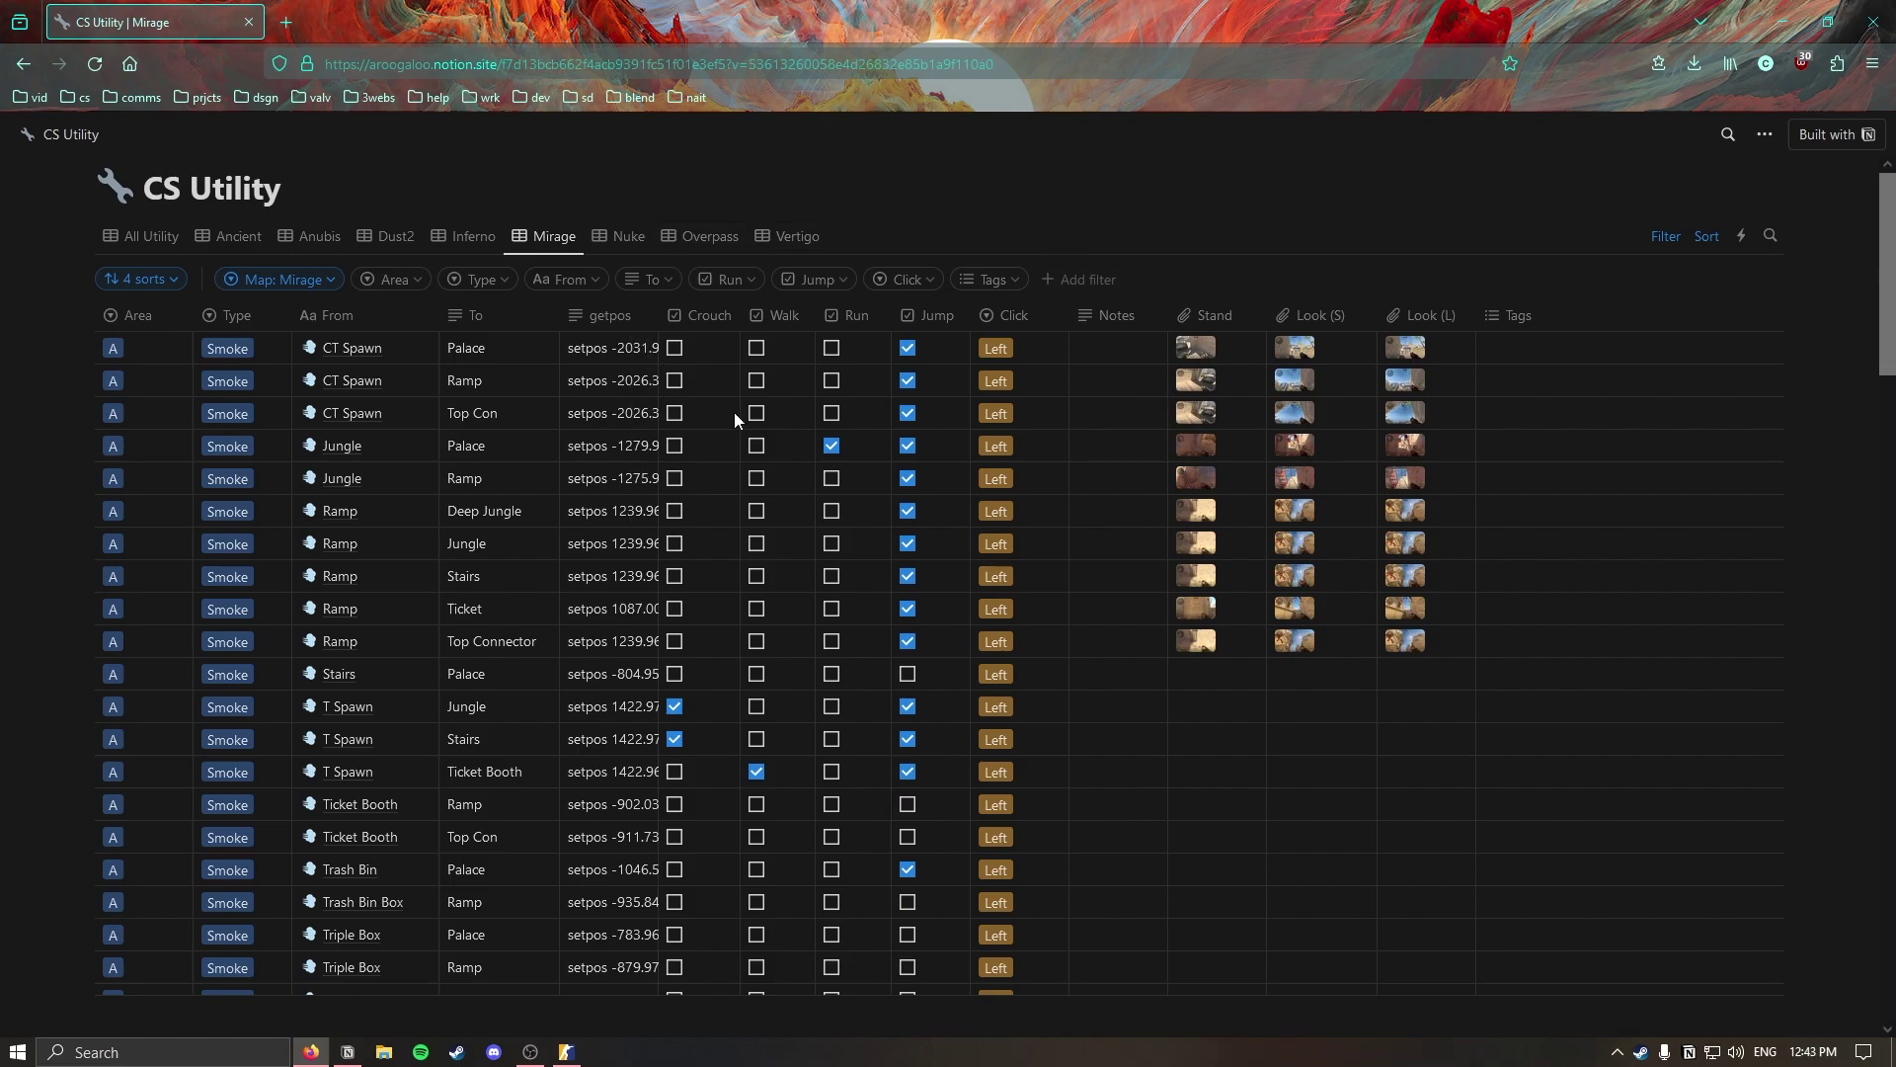
Select part of the published page's URL, then switch to the All Utility view.
left_click(502, 63)
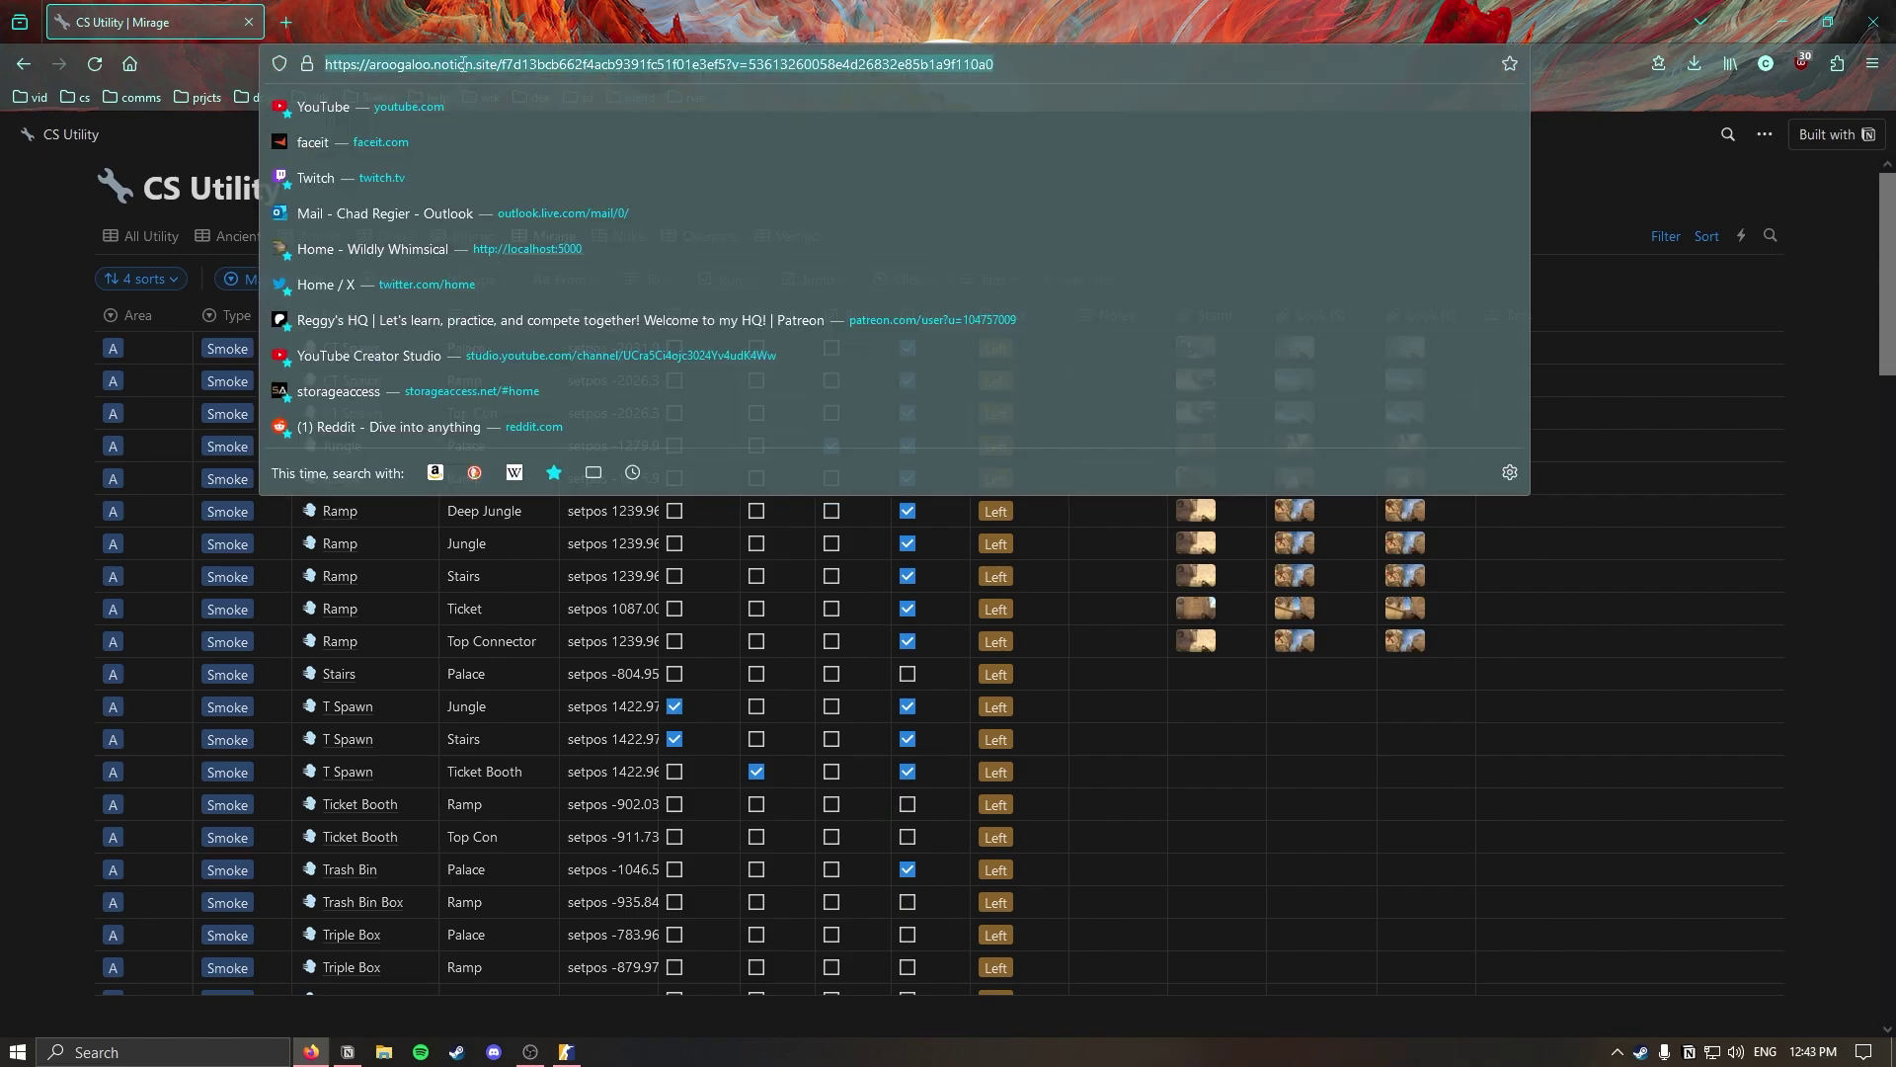
left_click_drag(530, 63, 433, 64)
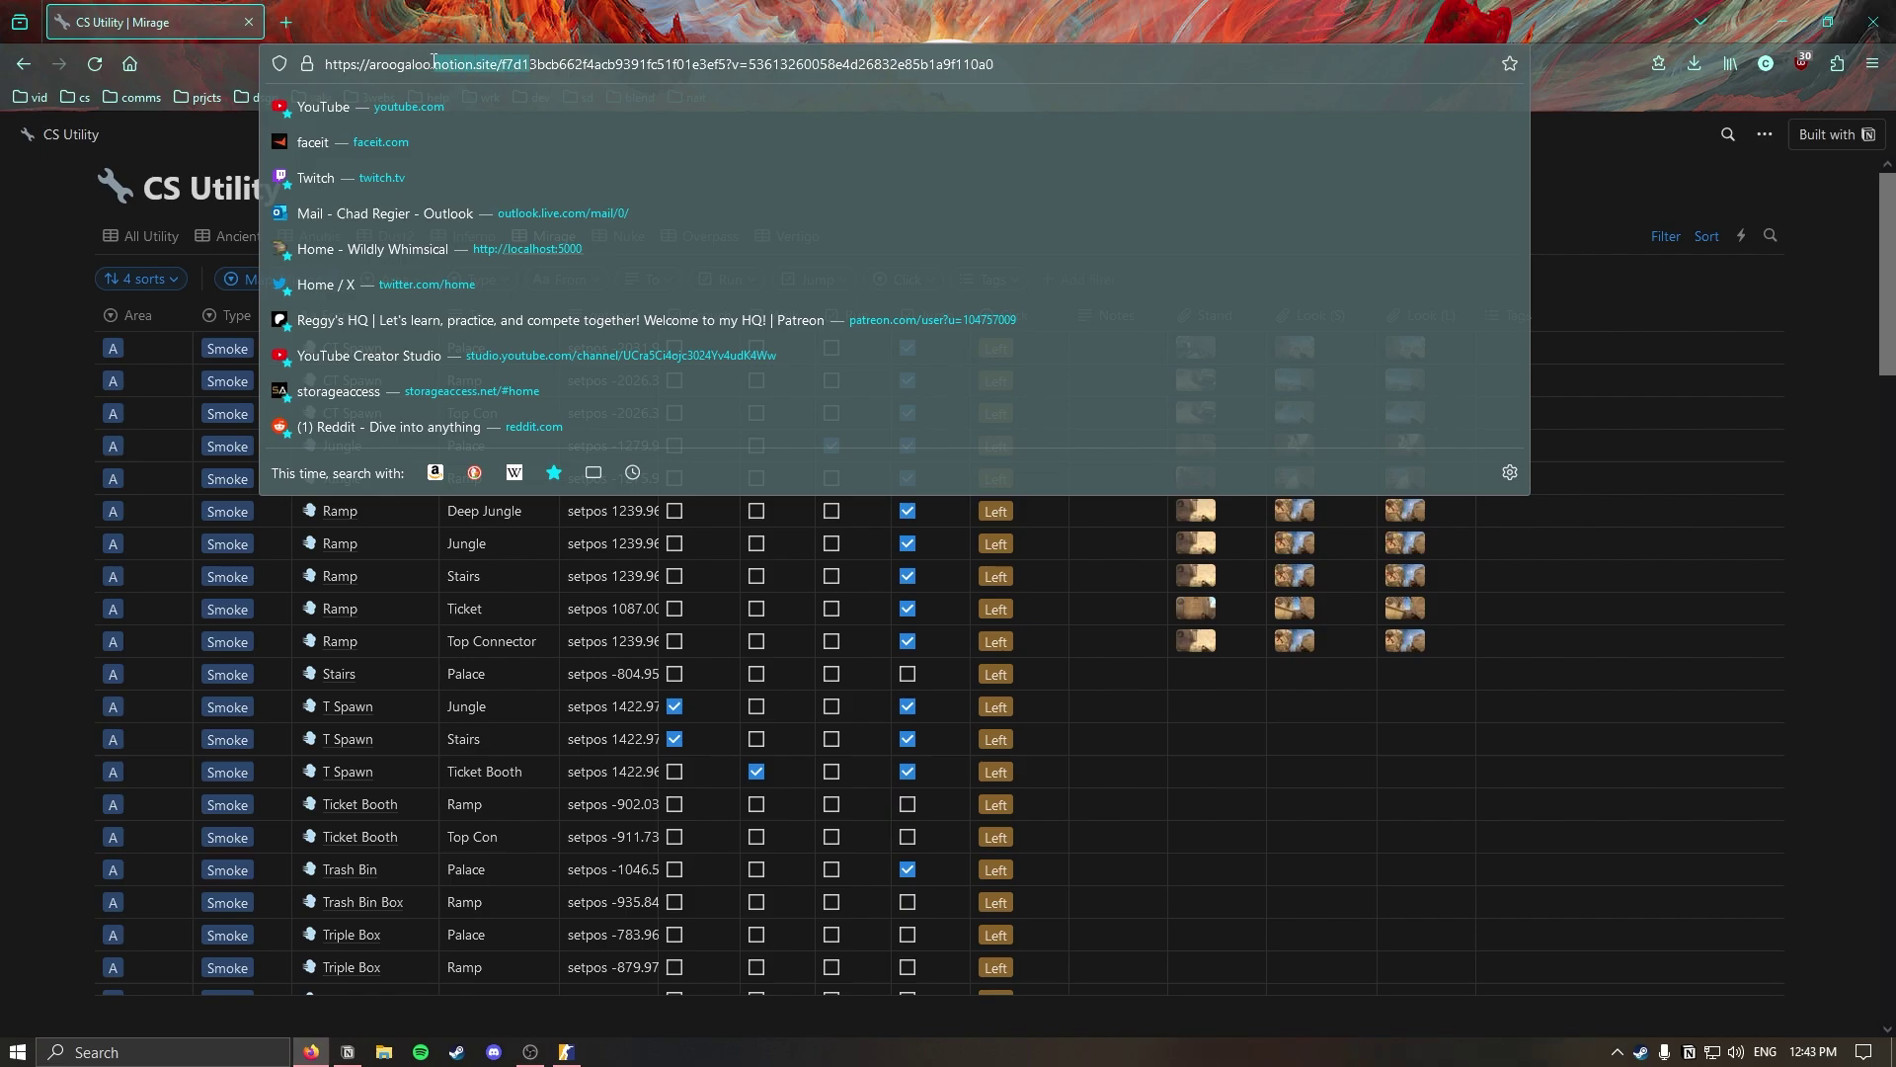
left_click(597, 30)
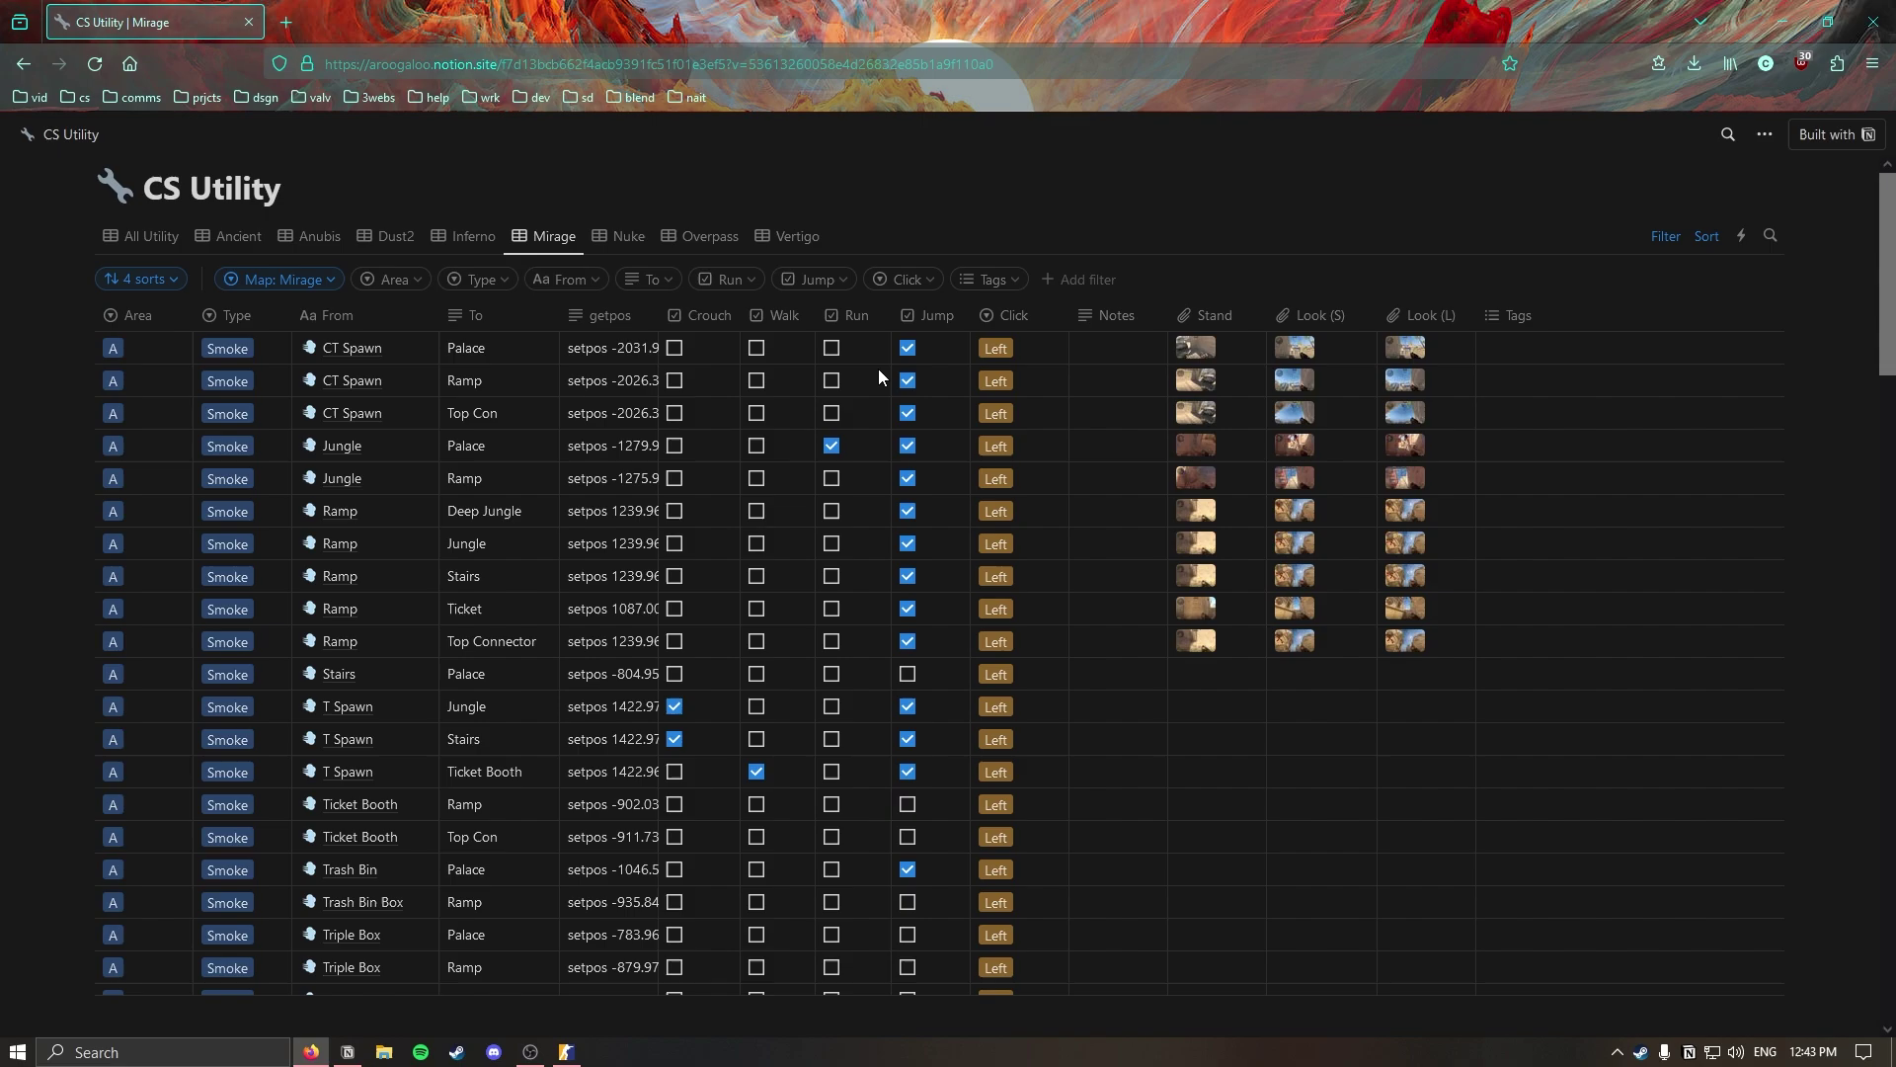
left_click(148, 236)
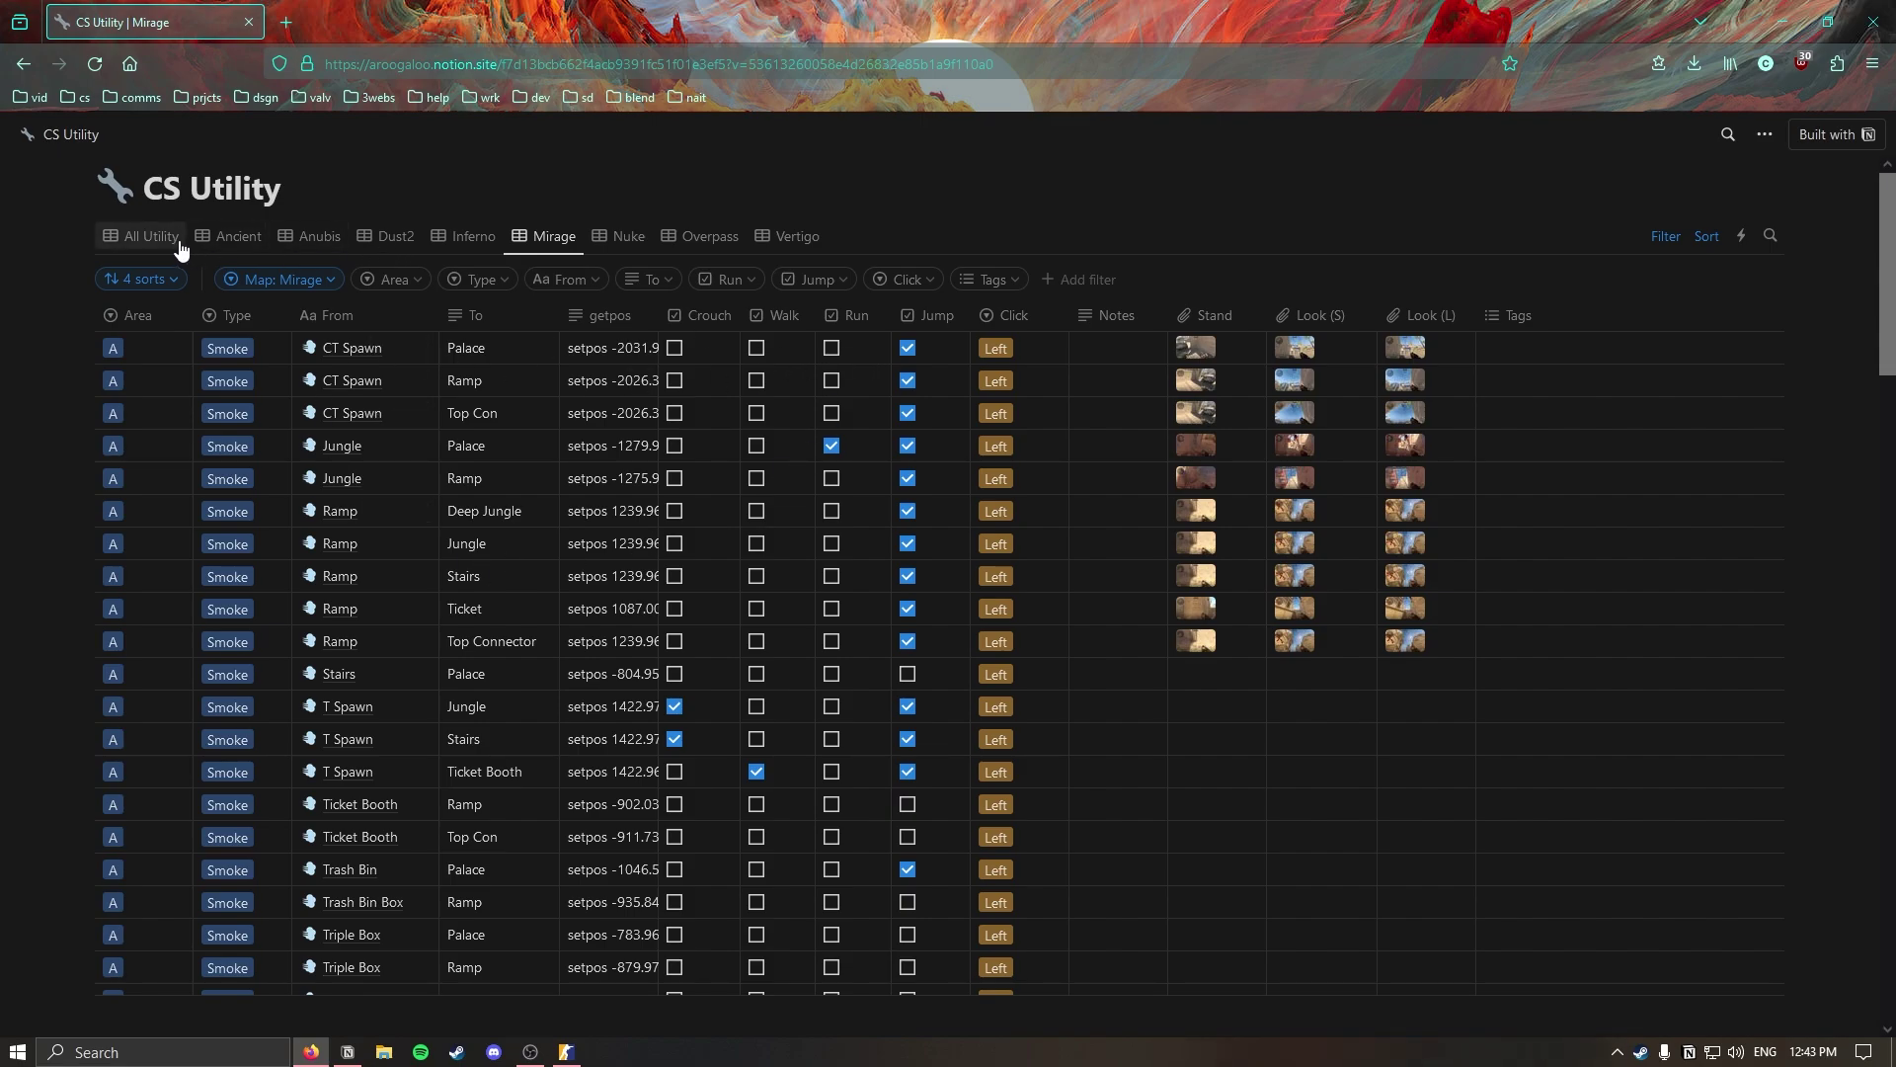